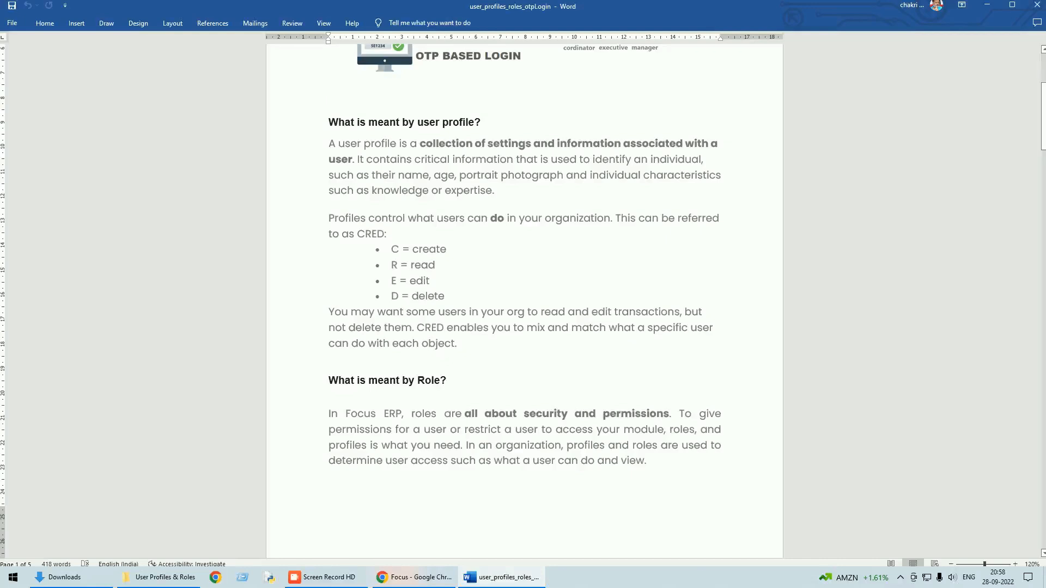
Step: Switch from the Word profile notes to the Focus 9 login page in Chrome
{"action": "left_click", "coordinate": [414, 578]}
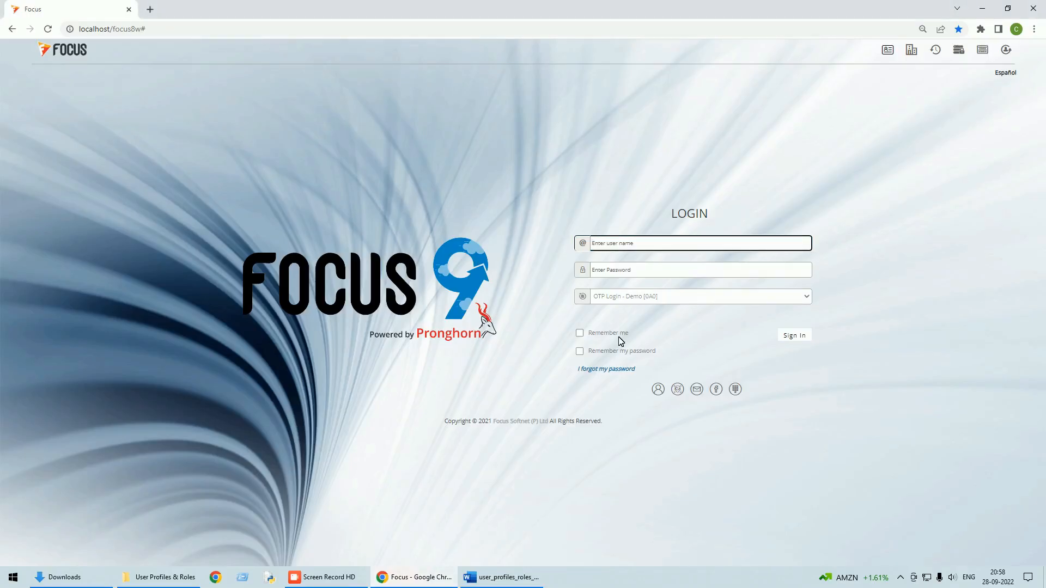
Step: Log in to Focus 9 and go to Home > Security > Create Profile
{"action": "type", "text": "su"}
{"action": "key", "text": "Tab"}
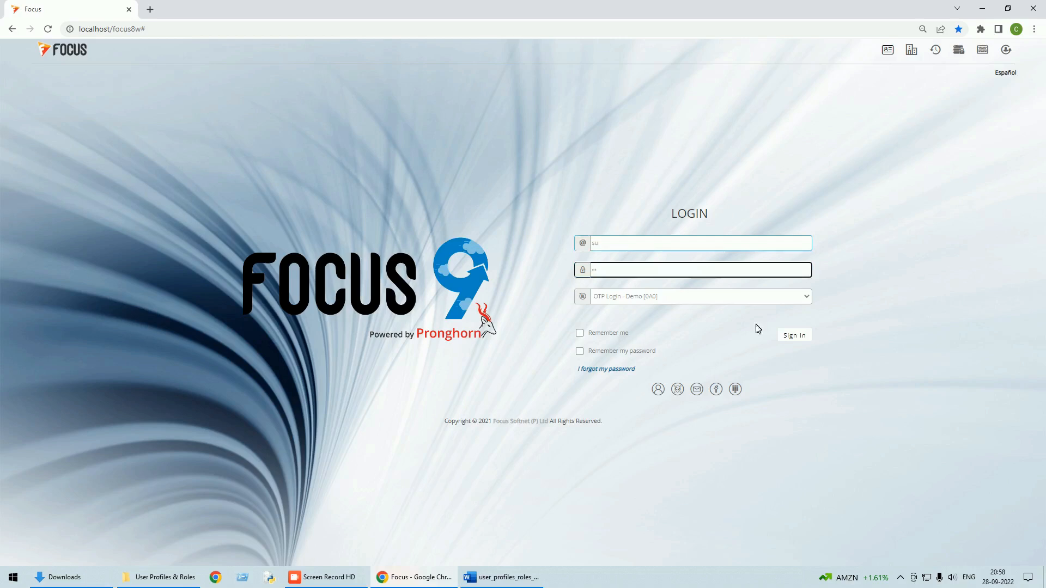
{"action": "left_click", "coordinate": [799, 333]}
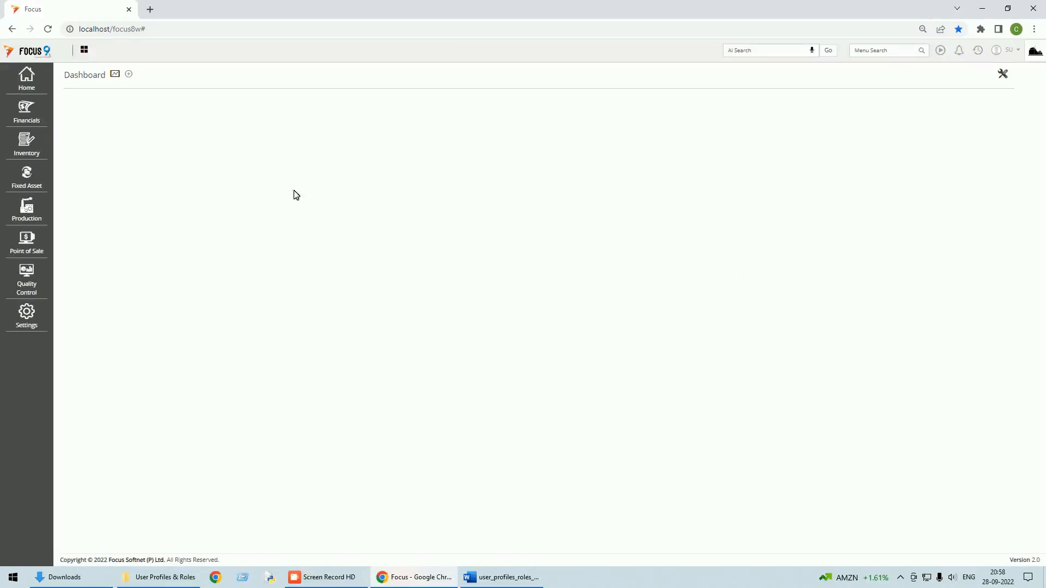
{"action": "left_click", "coordinate": [32, 85]}
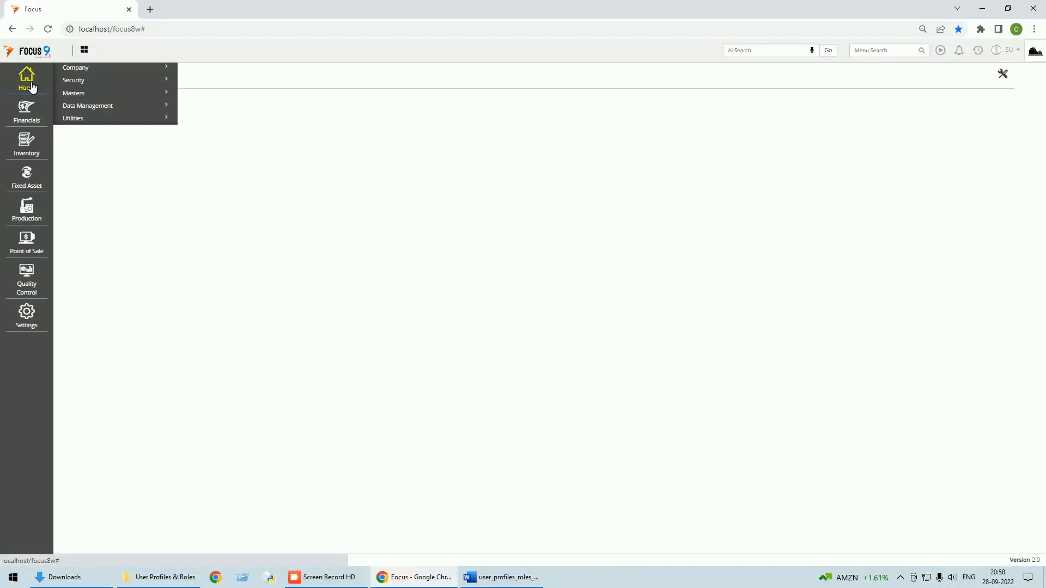
{"action": "left_click", "coordinate": [84, 82]}
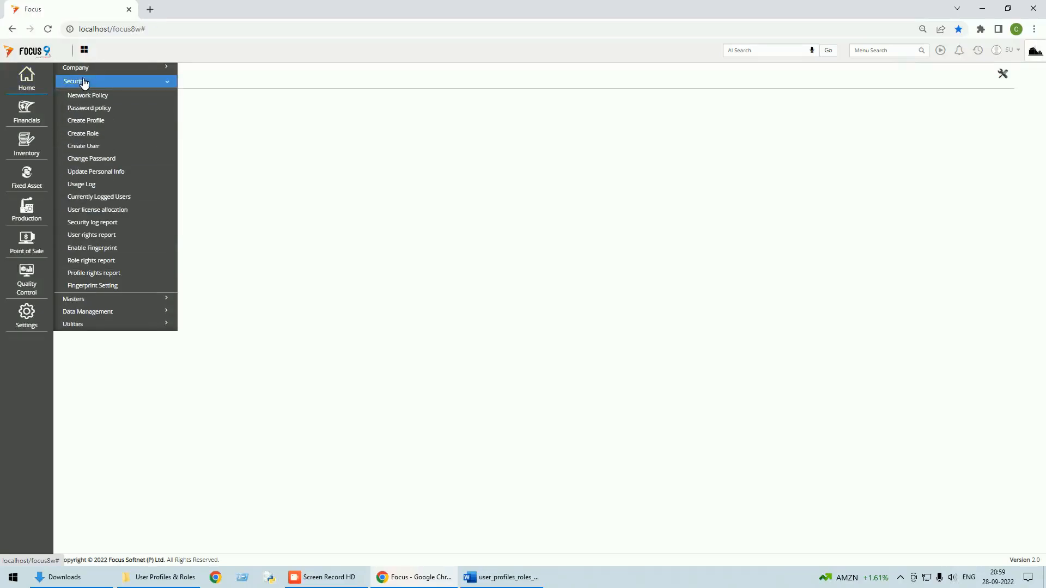
{"action": "left_click", "coordinate": [94, 121]}
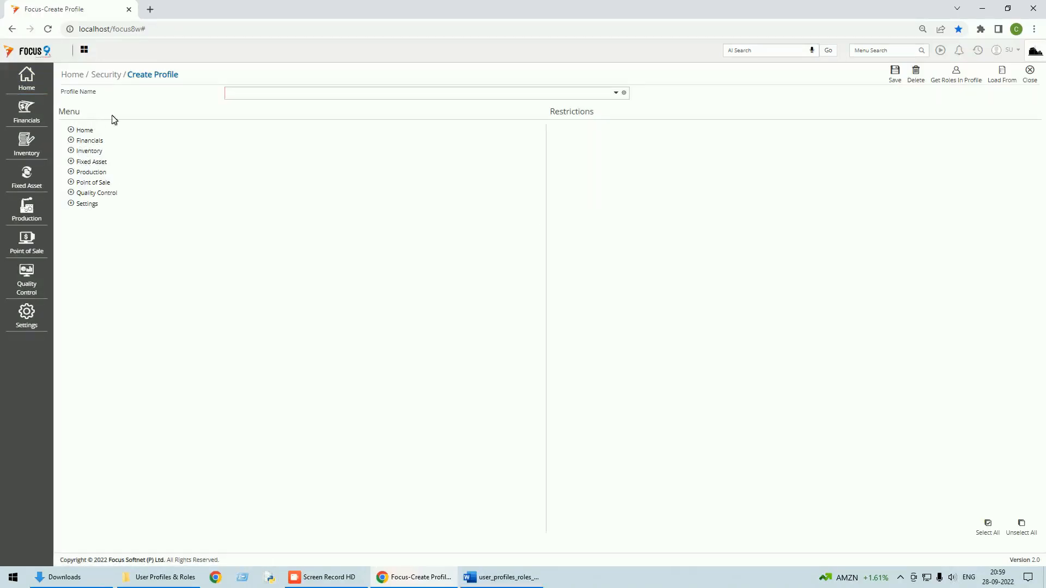
Step: Enter 'Sales' as the new profile name
{"action": "left_click", "coordinate": [618, 94]}
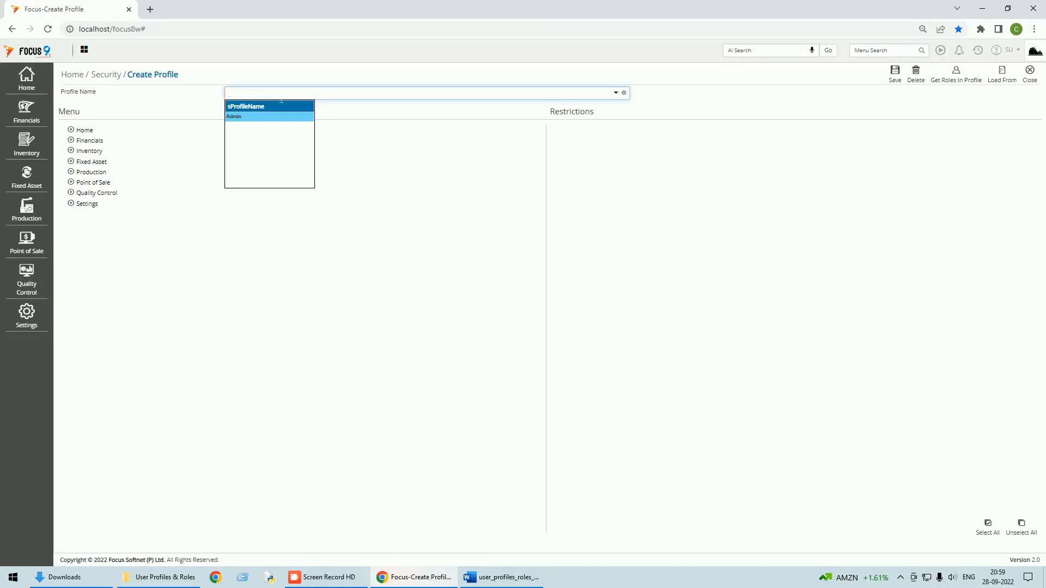
{"action": "type", "text": "Sales"}
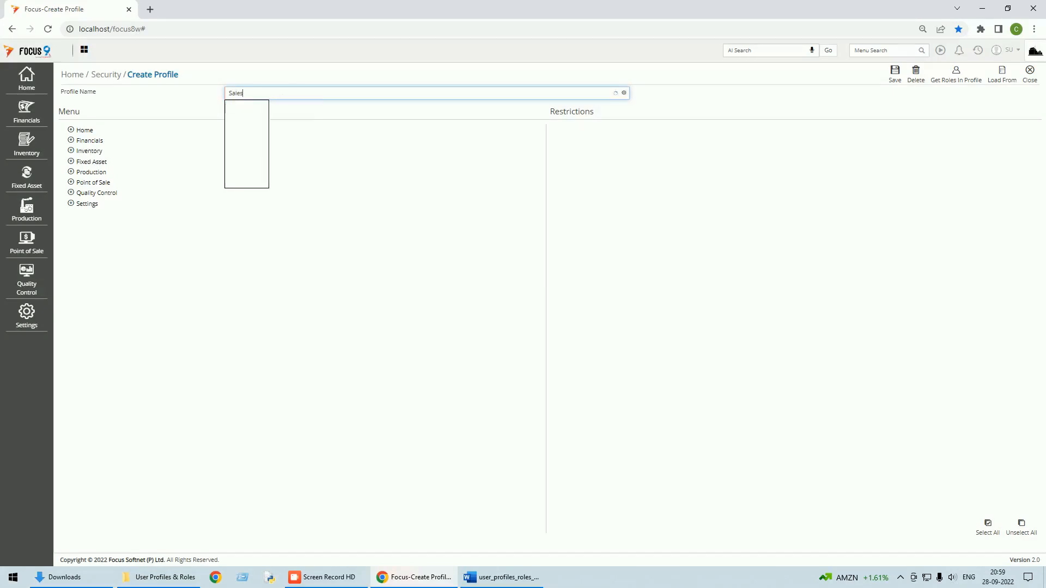
{"action": "key", "text": "Tab"}
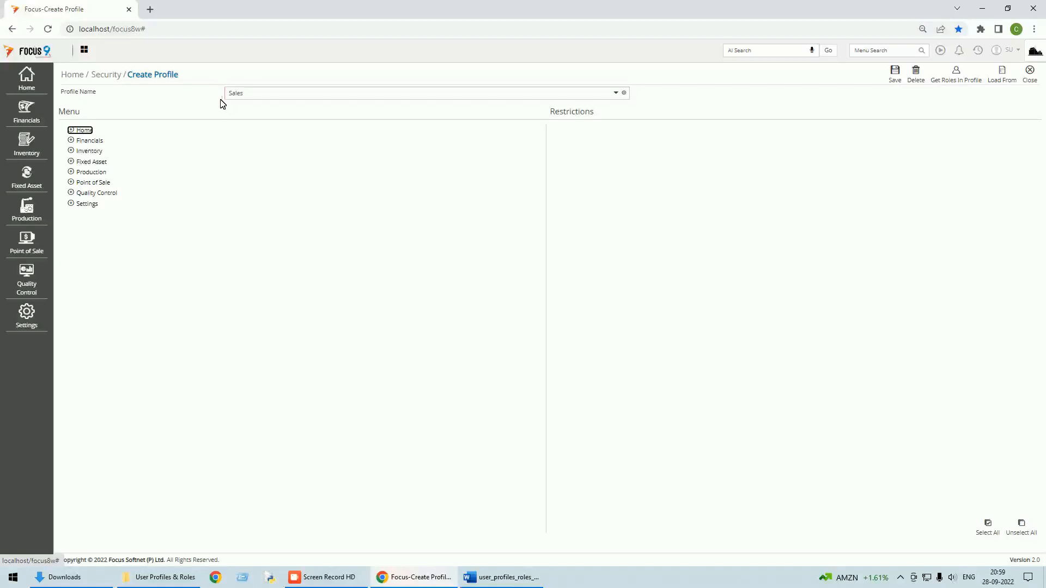
Step: Grant all Home > Company restrictions to Sales except Donot Allow Logout
{"action": "left_click", "coordinate": [78, 132]}
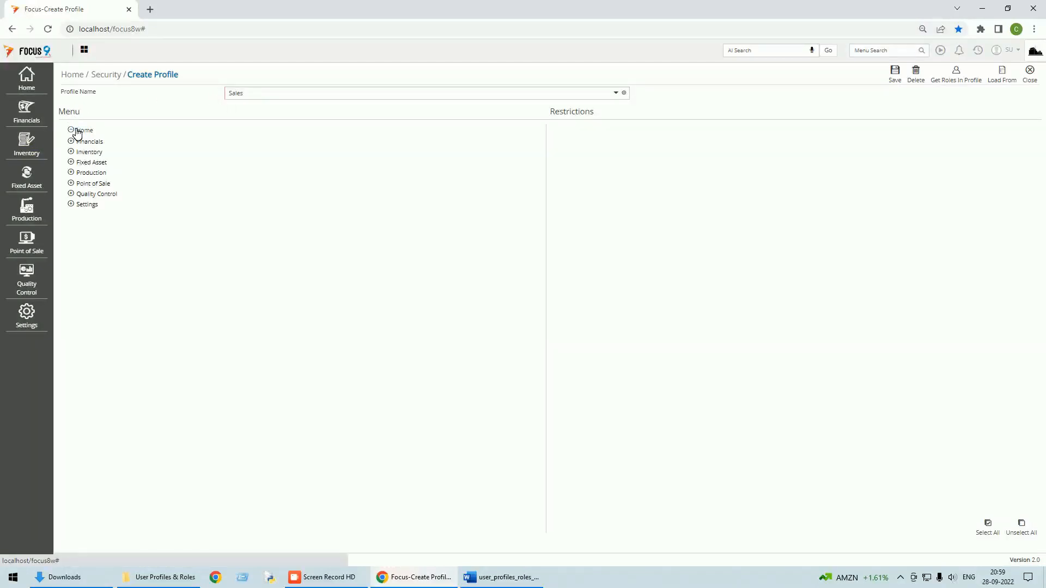
{"action": "left_click", "coordinate": [77, 139]}
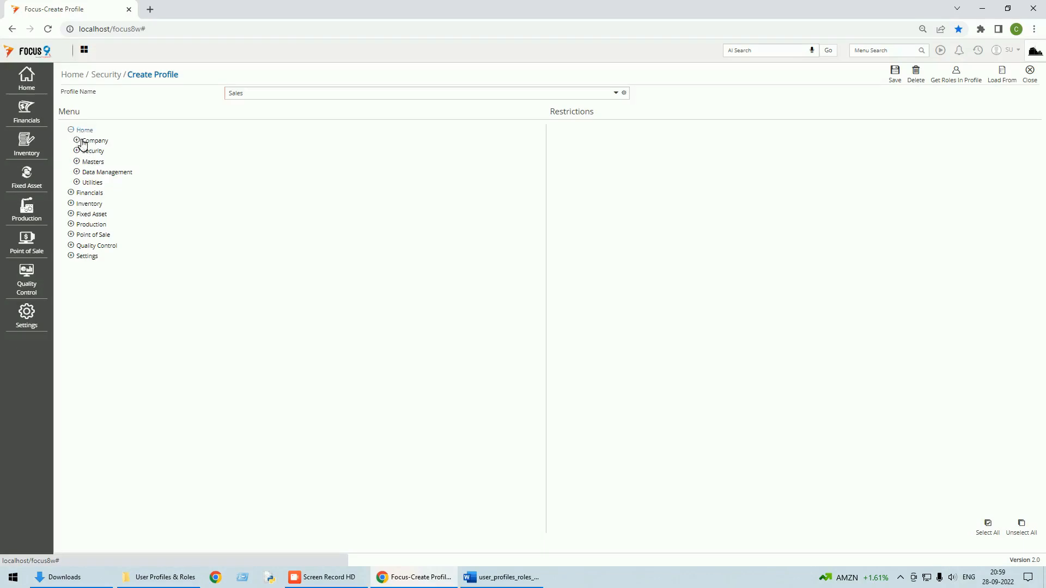
{"action": "left_click", "coordinate": [107, 155]}
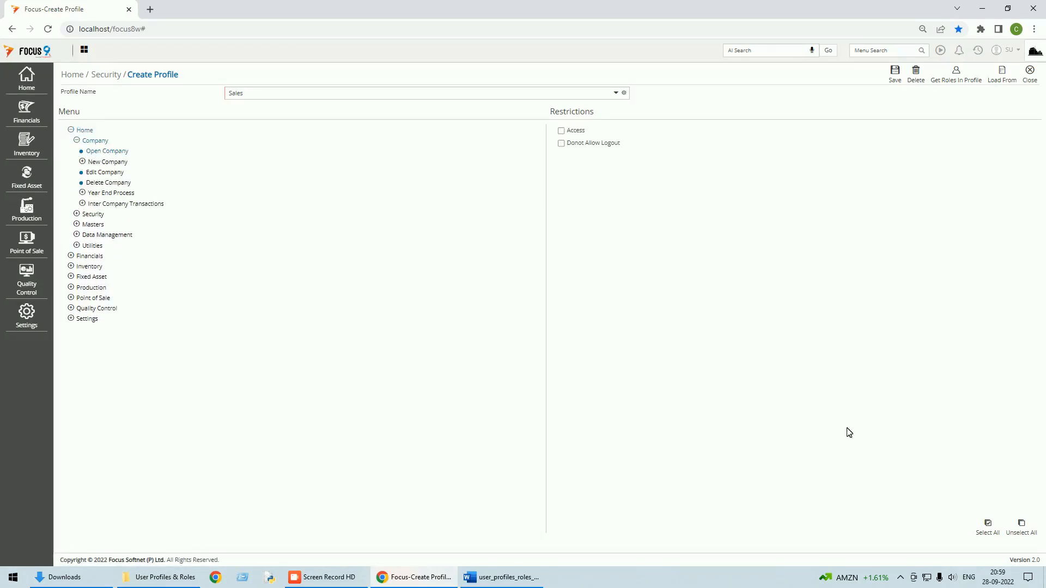
{"action": "left_click", "coordinate": [986, 526]}
{"action": "left_click", "coordinate": [562, 144]}
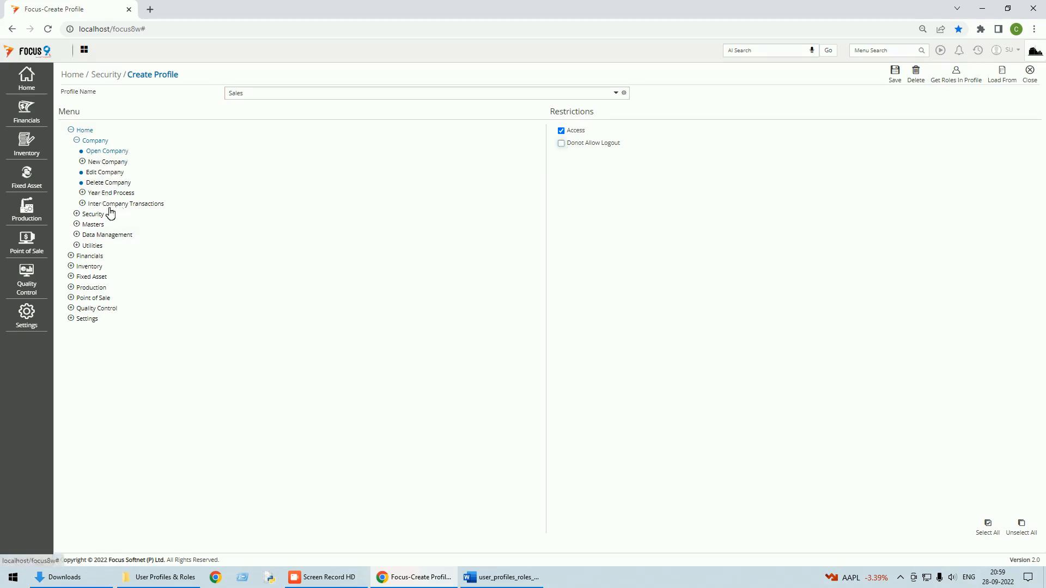
Step: Select All restrictions for the Security items Change Password and User rights report
{"action": "left_click", "coordinate": [77, 213]}
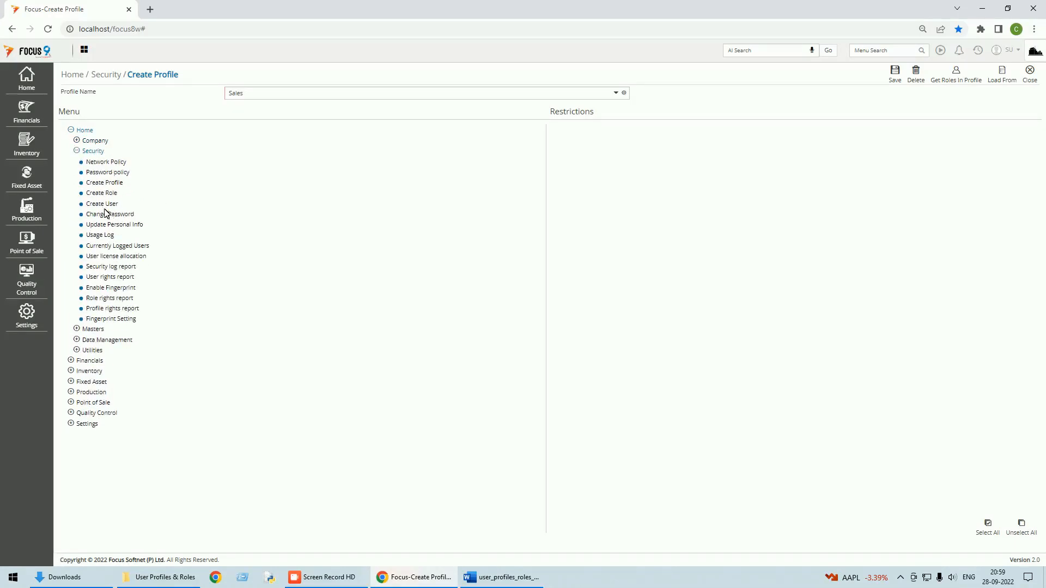
{"action": "left_click", "coordinate": [123, 219]}
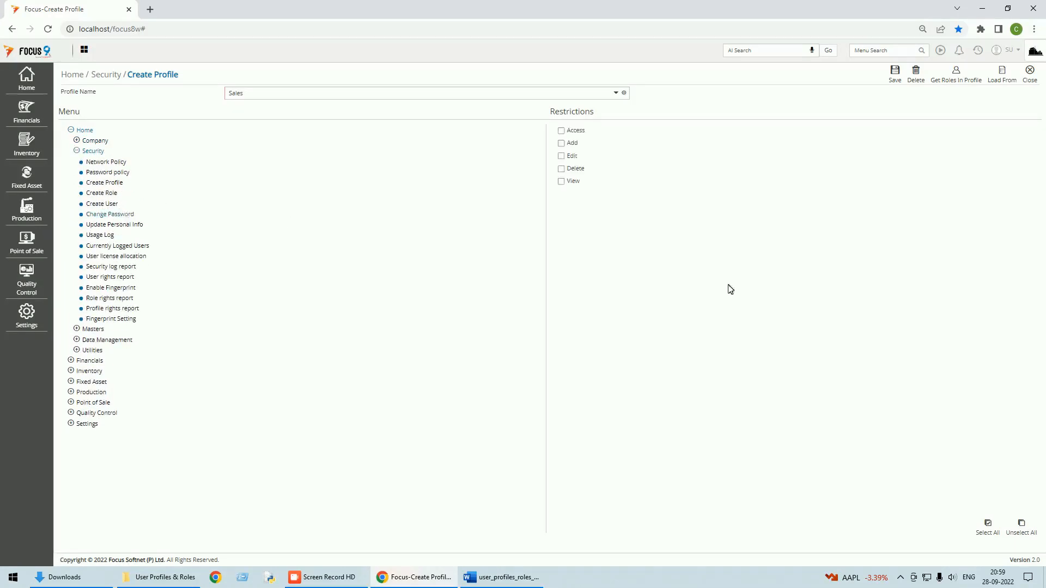
{"action": "left_click", "coordinate": [988, 527]}
{"action": "left_click", "coordinate": [111, 279]}
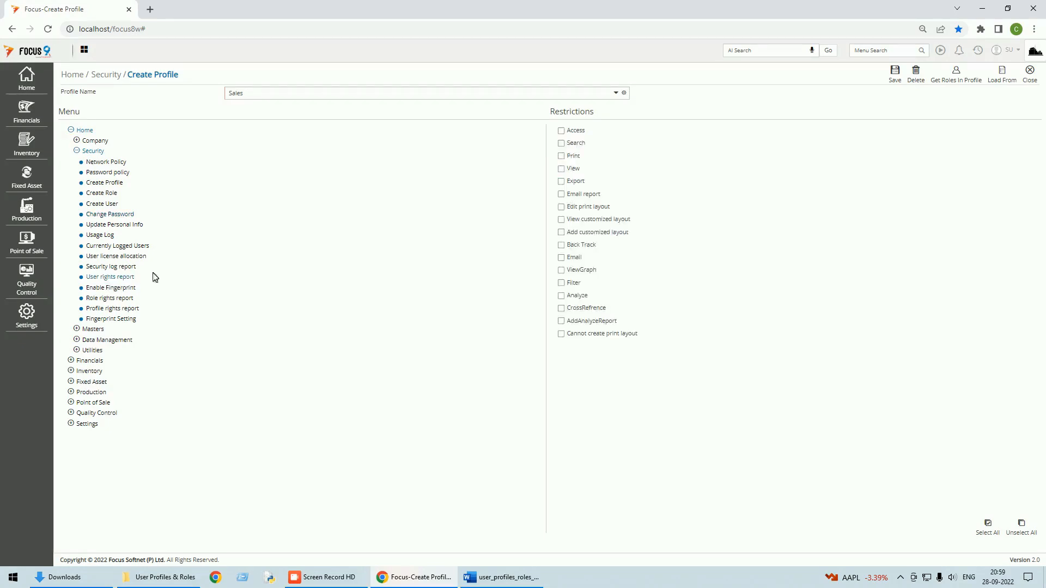
{"action": "left_click", "coordinate": [990, 525]}
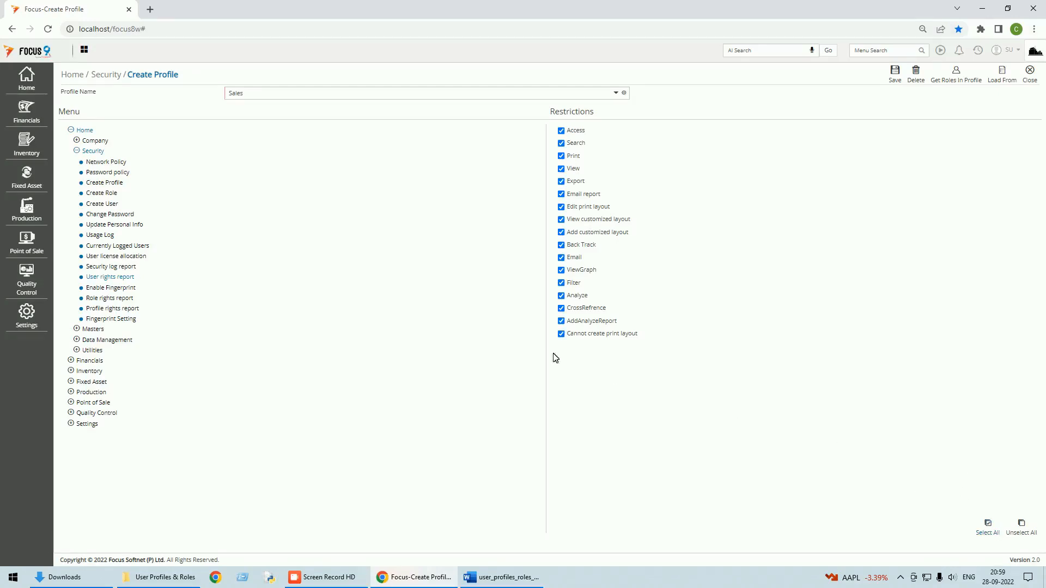
{"action": "left_click", "coordinate": [94, 330]}
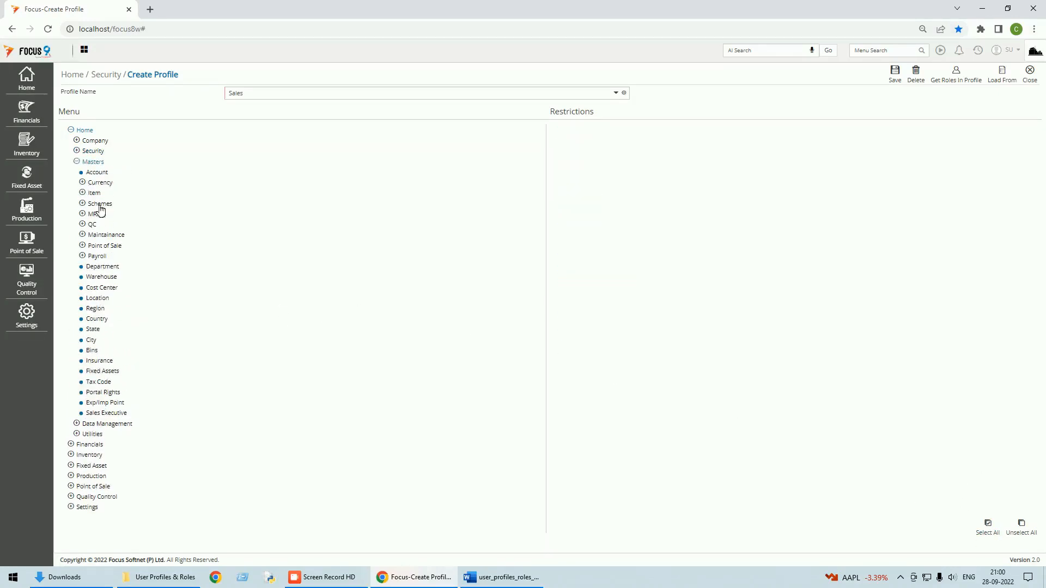
Step: Restrict the Account master to only Access, Search and GST permissions
{"action": "left_click", "coordinate": [98, 173]}
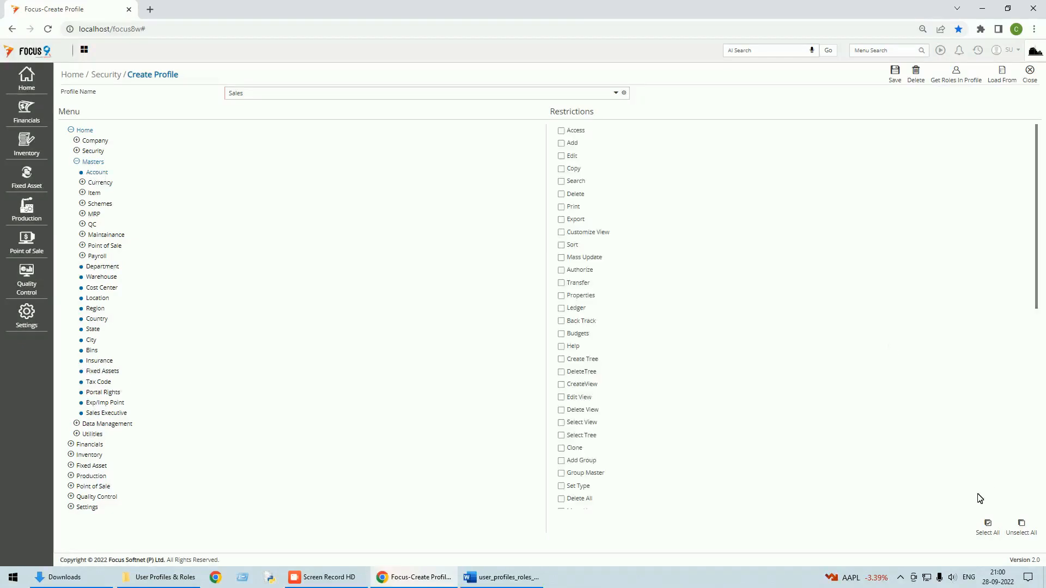
{"action": "left_click", "coordinate": [986, 526]}
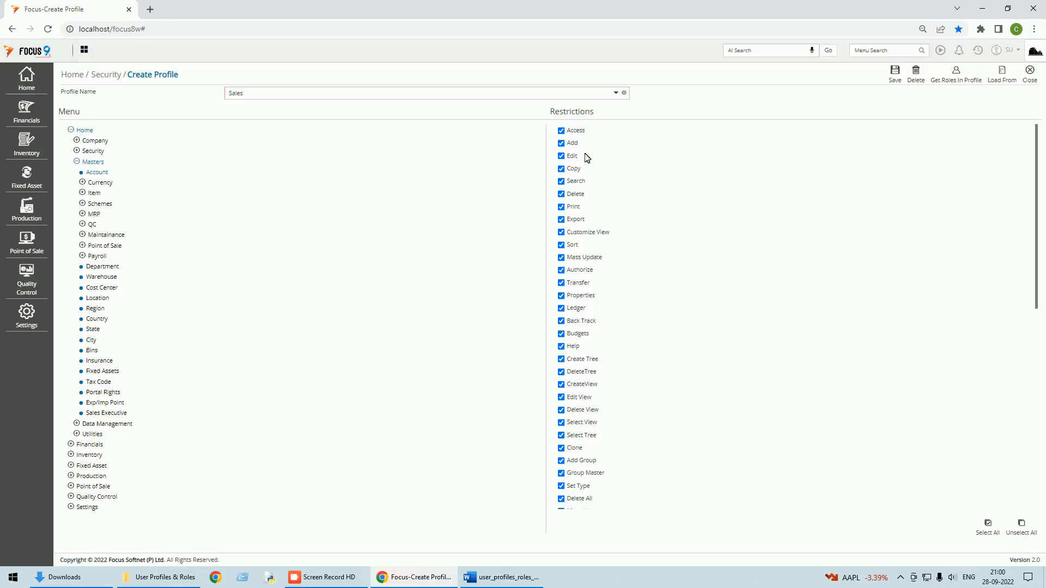
{"action": "left_click", "coordinate": [563, 144]}
{"action": "left_click", "coordinate": [568, 156]}
{"action": "left_click", "coordinate": [562, 169]}
{"action": "left_click", "coordinate": [562, 195]}
{"action": "left_click", "coordinate": [561, 207]}
{"action": "left_click", "coordinate": [562, 222]}
{"action": "left_click", "coordinate": [561, 233]}
{"action": "left_click", "coordinate": [563, 246]}
{"action": "left_click", "coordinate": [562, 258]}
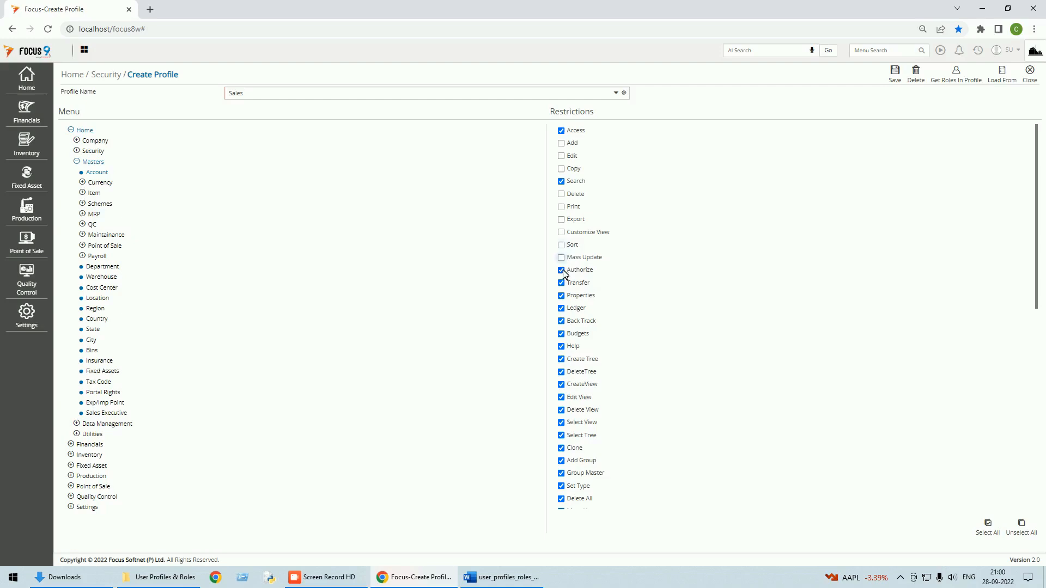
{"action": "left_click", "coordinate": [562, 270]}
{"action": "left_click", "coordinate": [561, 283]}
{"action": "left_click", "coordinate": [562, 295]}
{"action": "left_click", "coordinate": [561, 320]}
{"action": "left_click", "coordinate": [561, 334]}
{"action": "left_click", "coordinate": [562, 347]}
{"action": "left_click", "coordinate": [562, 360]}
{"action": "left_click", "coordinate": [562, 373]}
{"action": "left_click", "coordinate": [561, 384]}
{"action": "left_click", "coordinate": [561, 398]}
{"action": "left_click", "coordinate": [561, 411]}
{"action": "left_click", "coordinate": [562, 422]}
{"action": "left_click", "coordinate": [562, 435]}
{"action": "left_click", "coordinate": [561, 448]}
{"action": "left_click", "coordinate": [562, 460]}
{"action": "left_click", "coordinate": [562, 473]}
{"action": "left_click", "coordinate": [561, 486]}
{"action": "left_click", "coordinate": [562, 498]}
{"action": "scroll", "coordinate": [621, 410], "scroll_direction": "down", "scroll_amount": 3}
{"action": "left_click", "coordinate": [562, 345]}
{"action": "left_click", "coordinate": [561, 357]}
{"action": "left_click", "coordinate": [561, 370]}
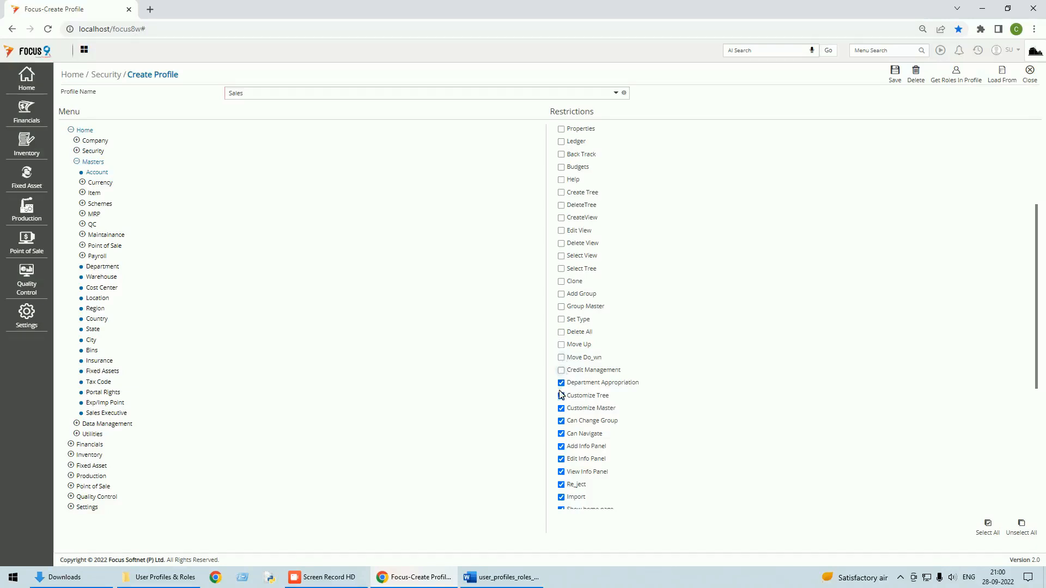
{"action": "left_click", "coordinate": [561, 395]}
{"action": "left_click", "coordinate": [561, 409]}
{"action": "left_click", "coordinate": [561, 421]}
{"action": "left_click", "coordinate": [561, 434]}
{"action": "left_click", "coordinate": [561, 446]}
{"action": "left_click", "coordinate": [561, 459]}
{"action": "left_click", "coordinate": [561, 471]}
{"action": "left_click", "coordinate": [561, 485]}
{"action": "scroll", "coordinate": [589, 417], "scroll_direction": "down", "scroll_amount": 4}
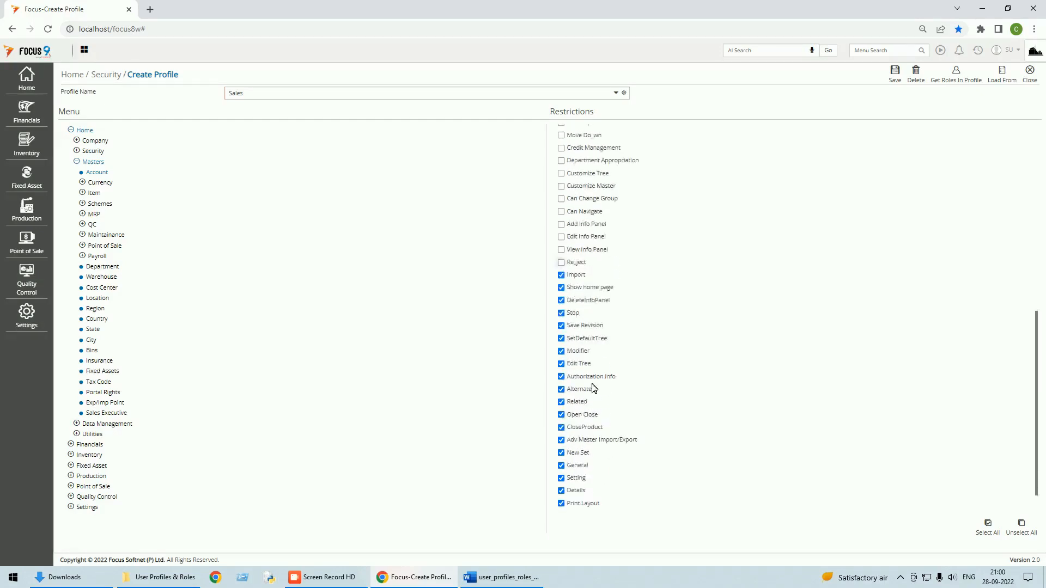
{"action": "left_click", "coordinate": [561, 275]}
{"action": "left_click", "coordinate": [561, 288]}
{"action": "left_click", "coordinate": [561, 300]}
{"action": "left_click", "coordinate": [561, 313]}
{"action": "left_click", "coordinate": [561, 326]}
{"action": "left_click", "coordinate": [561, 339]}
{"action": "left_click", "coordinate": [561, 352]}
{"action": "left_click", "coordinate": [561, 364]}
{"action": "left_click", "coordinate": [561, 377]}
{"action": "left_click", "coordinate": [562, 390]}
{"action": "left_click", "coordinate": [561, 402]}
{"action": "left_click", "coordinate": [561, 415]}
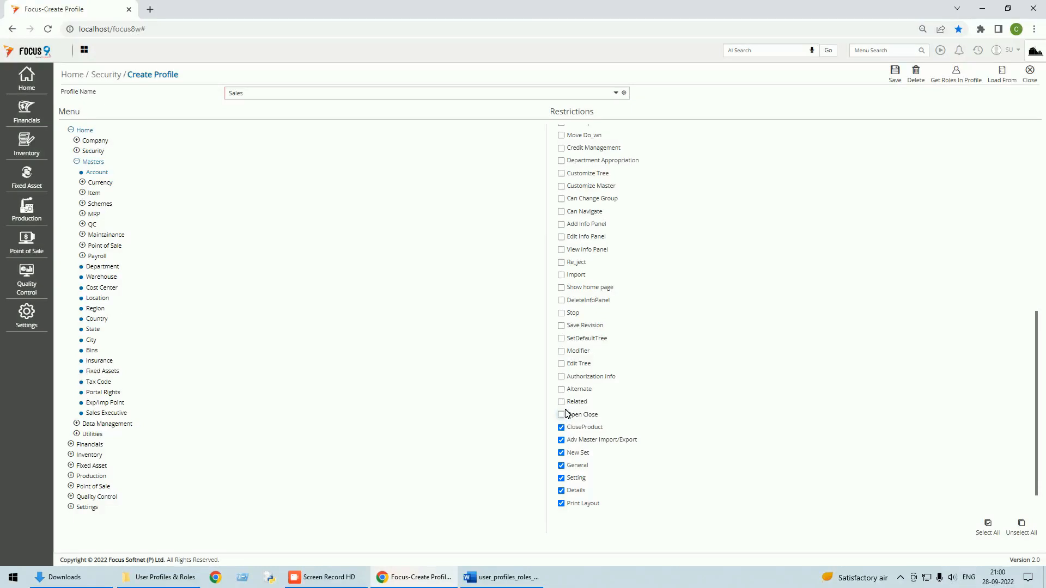
{"action": "left_click", "coordinate": [562, 427]}
{"action": "left_click", "coordinate": [562, 440]}
{"action": "left_click", "coordinate": [561, 465]}
{"action": "left_click", "coordinate": [561, 478]}
{"action": "left_click", "coordinate": [561, 491]}
{"action": "left_click", "coordinate": [561, 503]}
{"action": "scroll", "coordinate": [577, 452], "scroll_direction": "down", "scroll_amount": 1}
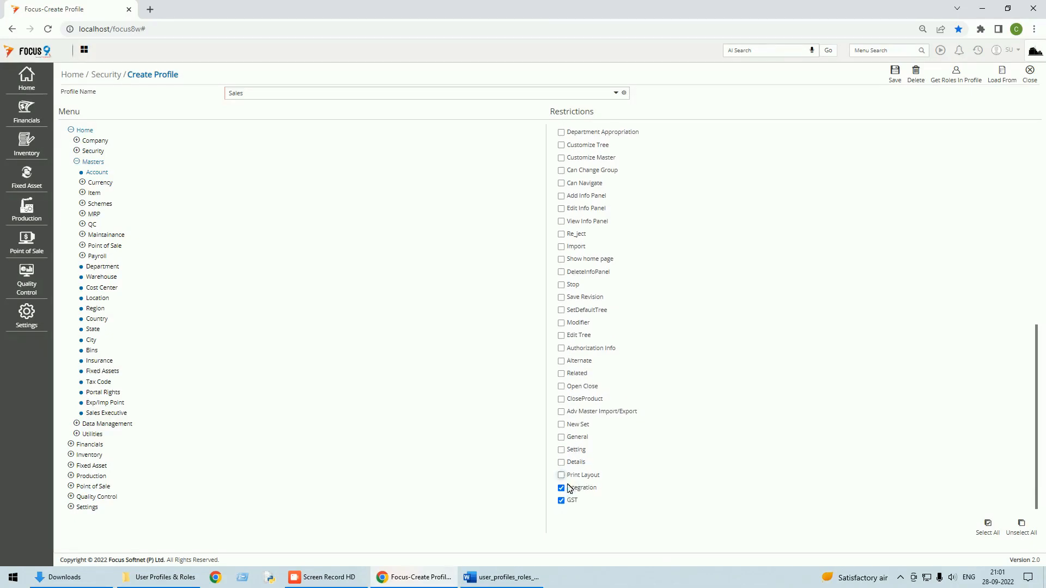
{"action": "left_click", "coordinate": [563, 491]}
Step: Grant every permission on the Item master under Masters
{"action": "left_click", "coordinate": [87, 195]}
{"action": "left_click", "coordinate": [98, 204]}
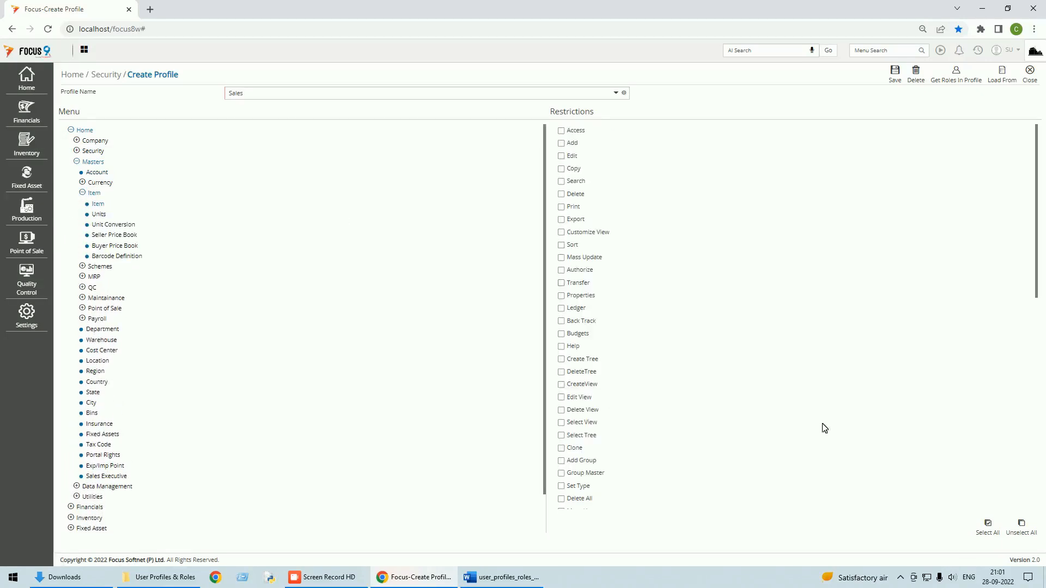
{"action": "left_click", "coordinate": [989, 531]}
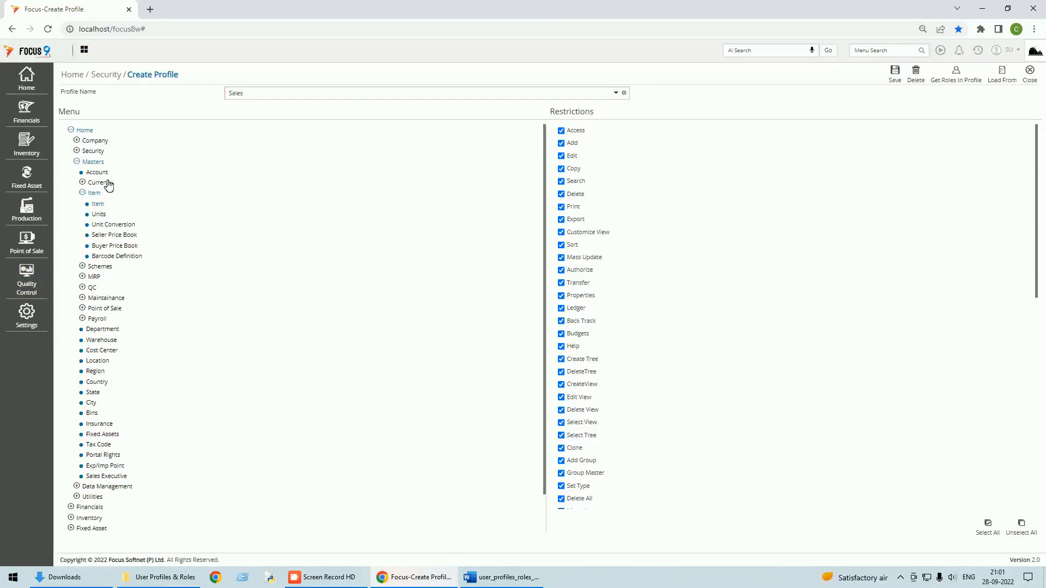
{"action": "left_click", "coordinate": [86, 163]}
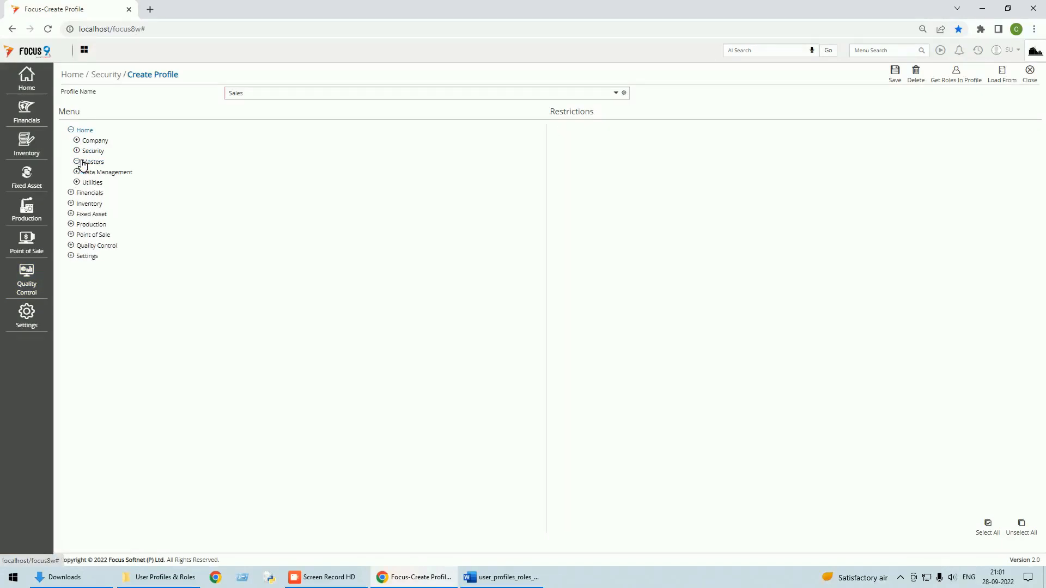
Step: Clear all permissions on the Hire-Purchase Sales and Cash Sales transactions
{"action": "left_click", "coordinate": [79, 173]}
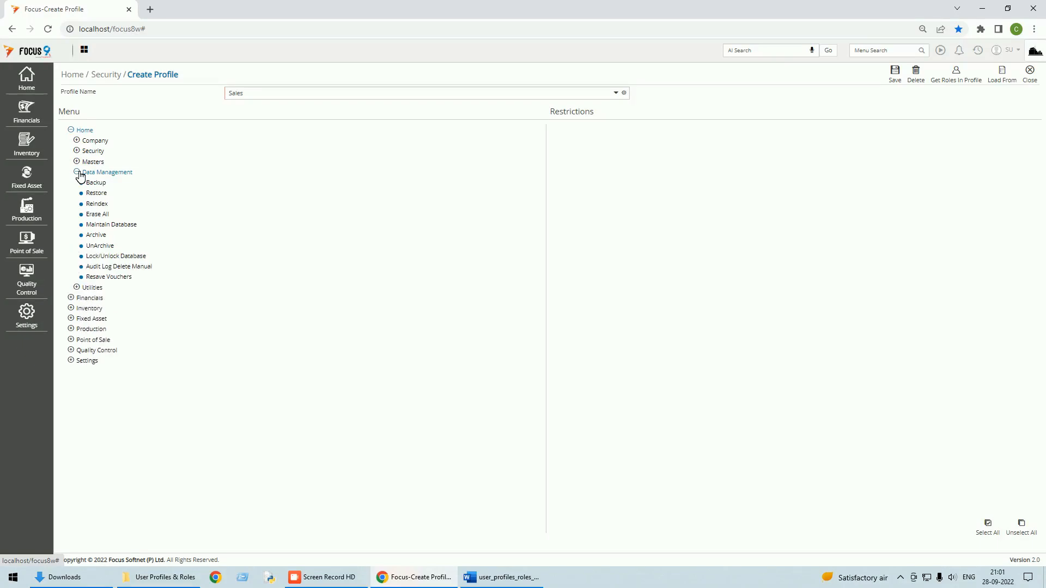
{"action": "left_click", "coordinate": [78, 172]}
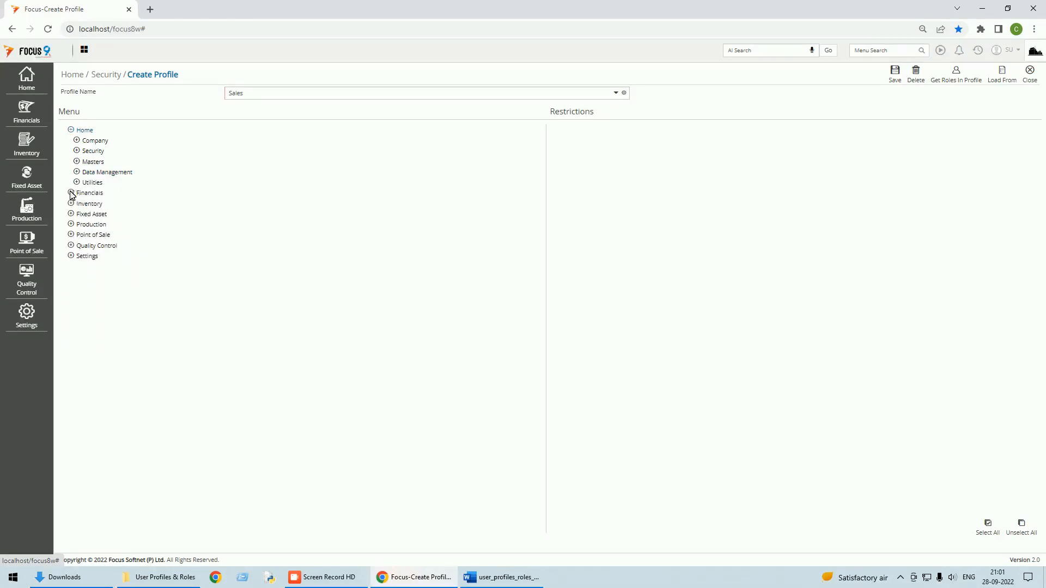
{"action": "left_click", "coordinate": [71, 194]}
{"action": "left_click", "coordinate": [84, 154]}
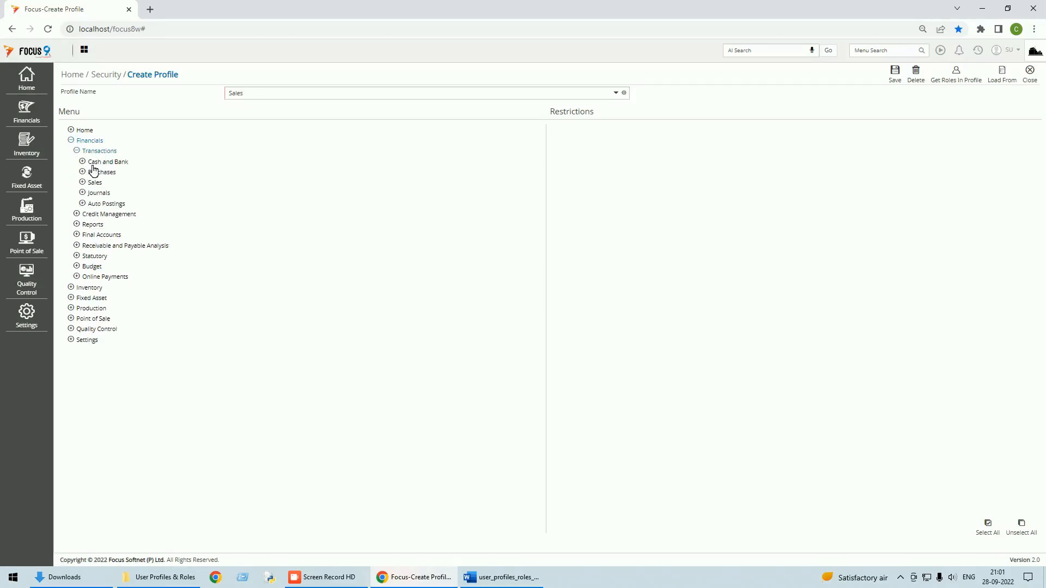
{"action": "left_click", "coordinate": [95, 183]}
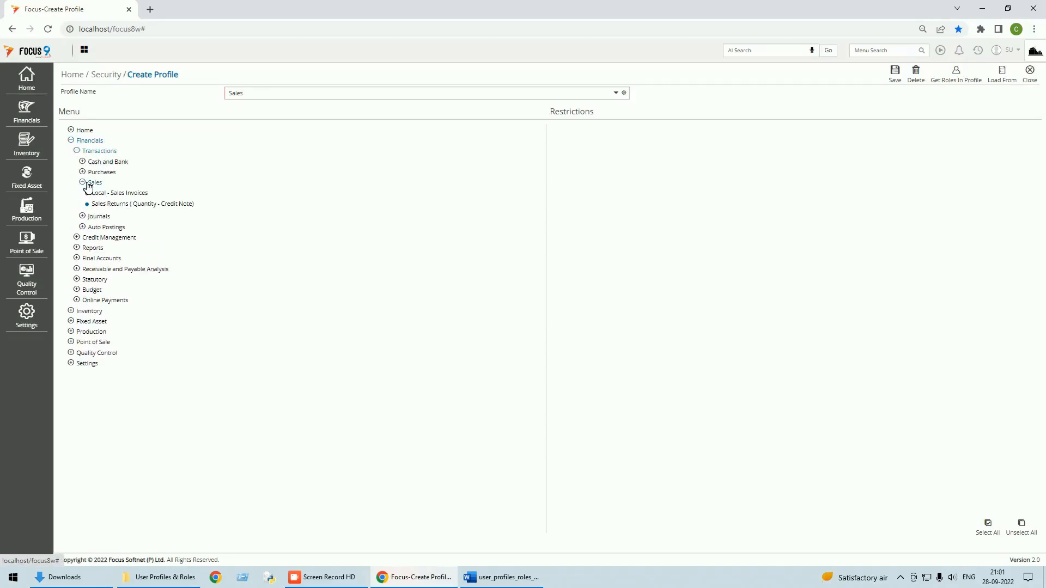
{"action": "left_click", "coordinate": [94, 183]}
{"action": "left_click", "coordinate": [94, 183]}
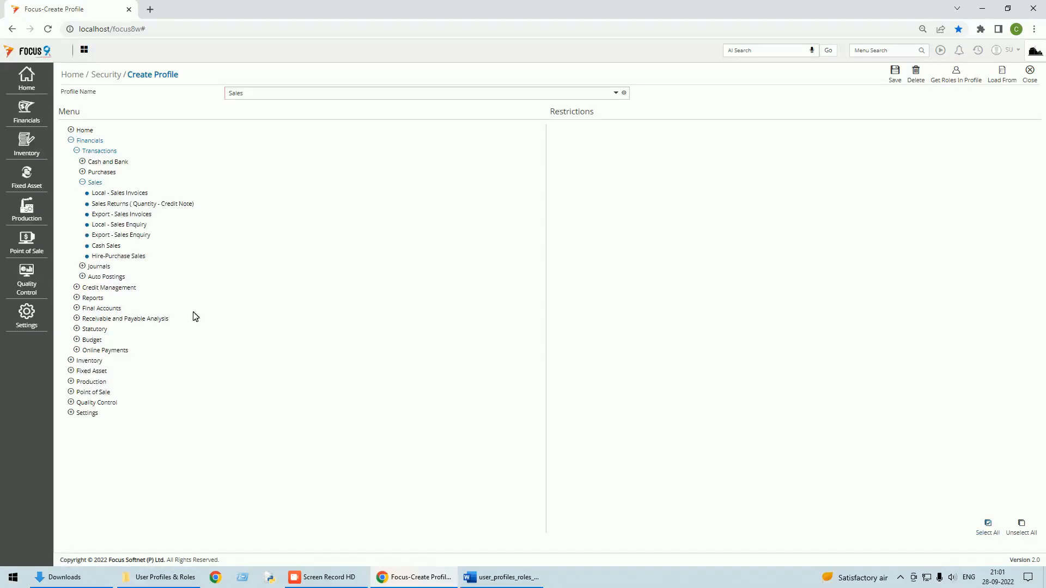
{"action": "left_click", "coordinate": [117, 256]}
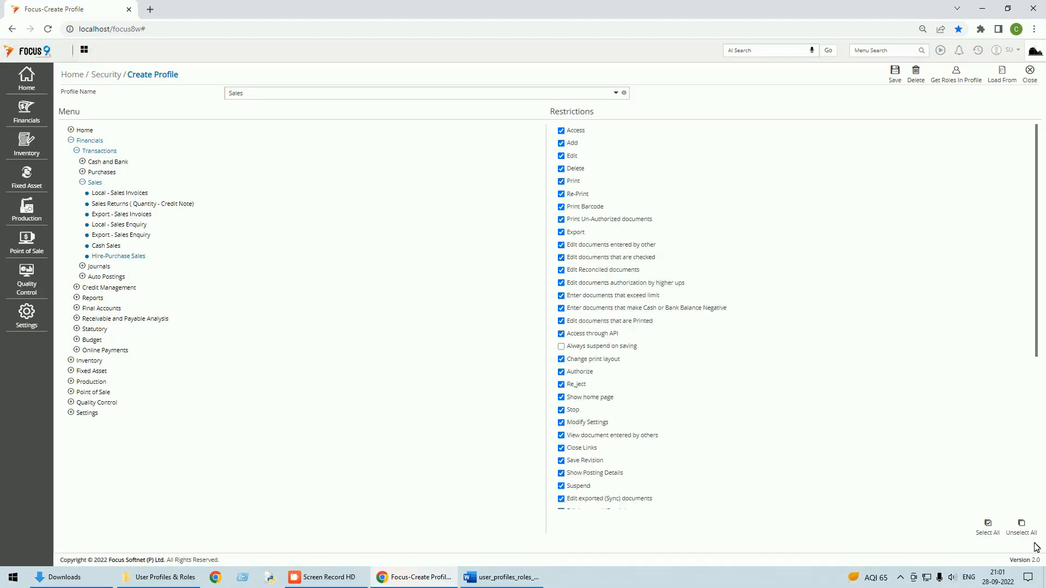
{"action": "left_click", "coordinate": [1022, 532]}
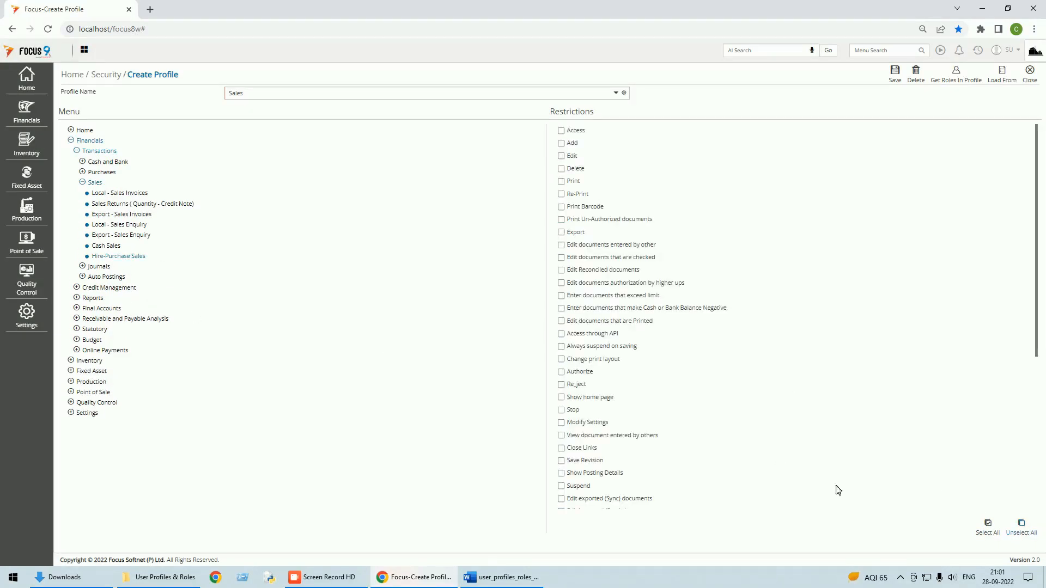
{"action": "left_click", "coordinate": [111, 246]}
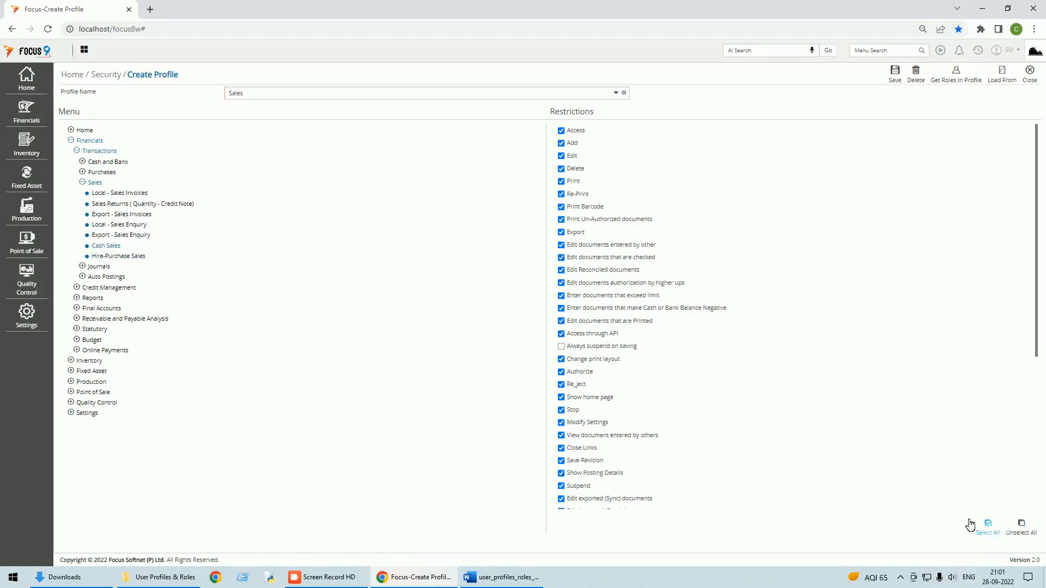
{"action": "left_click", "coordinate": [1023, 532]}
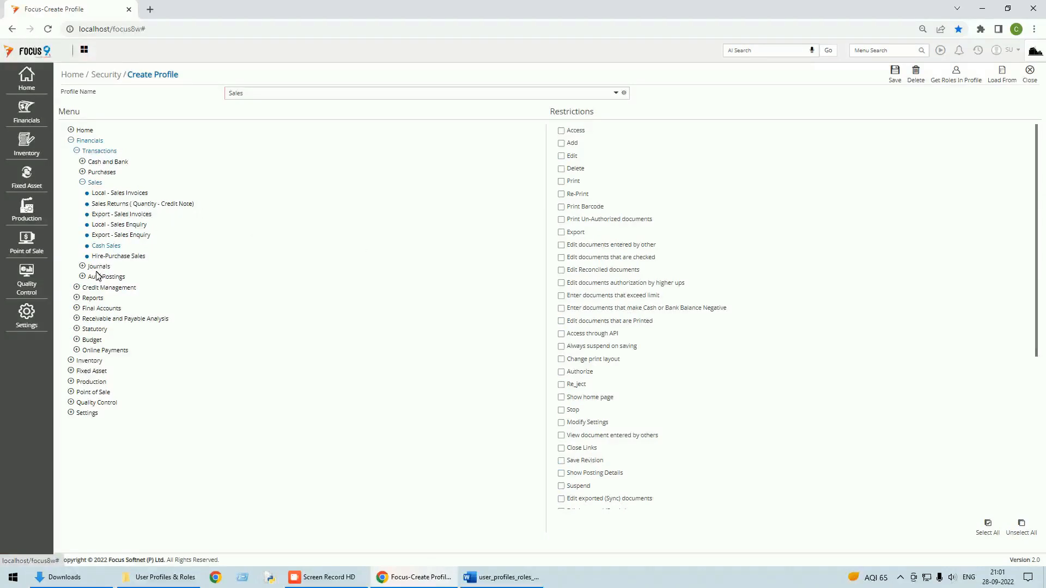
{"action": "left_click", "coordinate": [83, 182]}
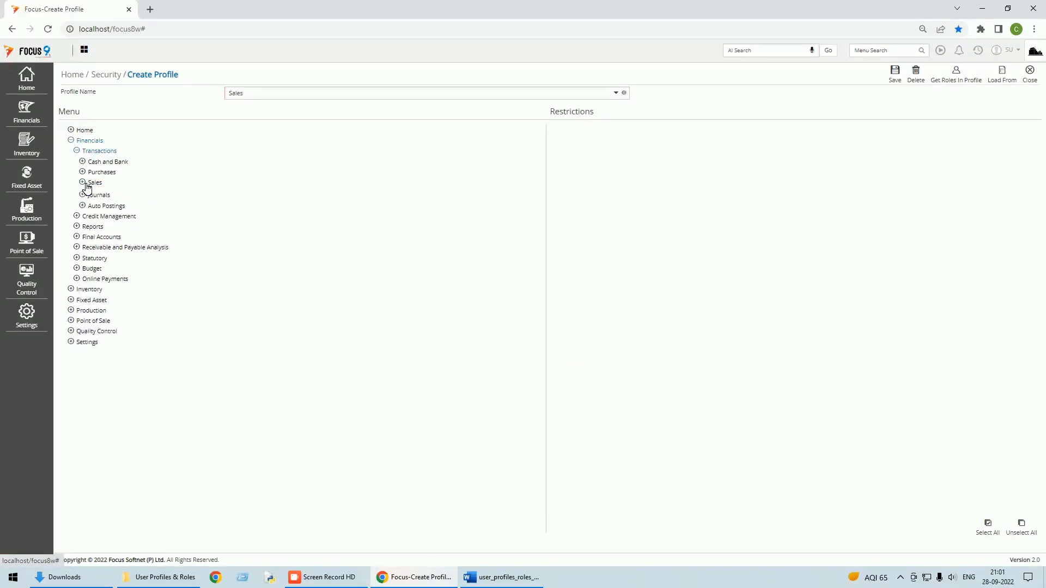
Step: Grant full permissions on Sales Grouped by Customer, Item and Department reports
{"action": "left_click", "coordinate": [79, 225]}
{"action": "left_click", "coordinate": [83, 224]}
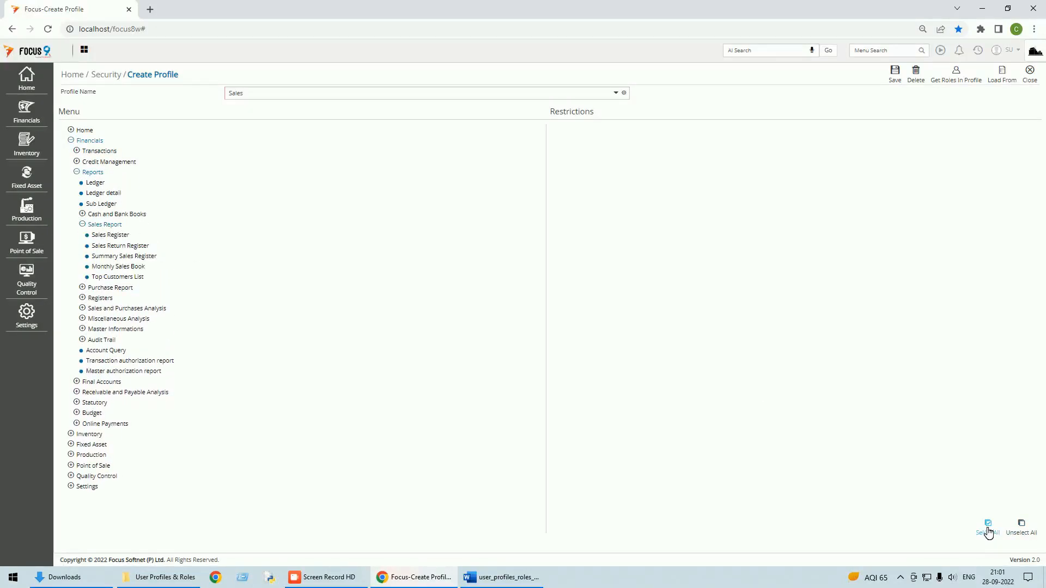
{"action": "left_click", "coordinate": [106, 235]}
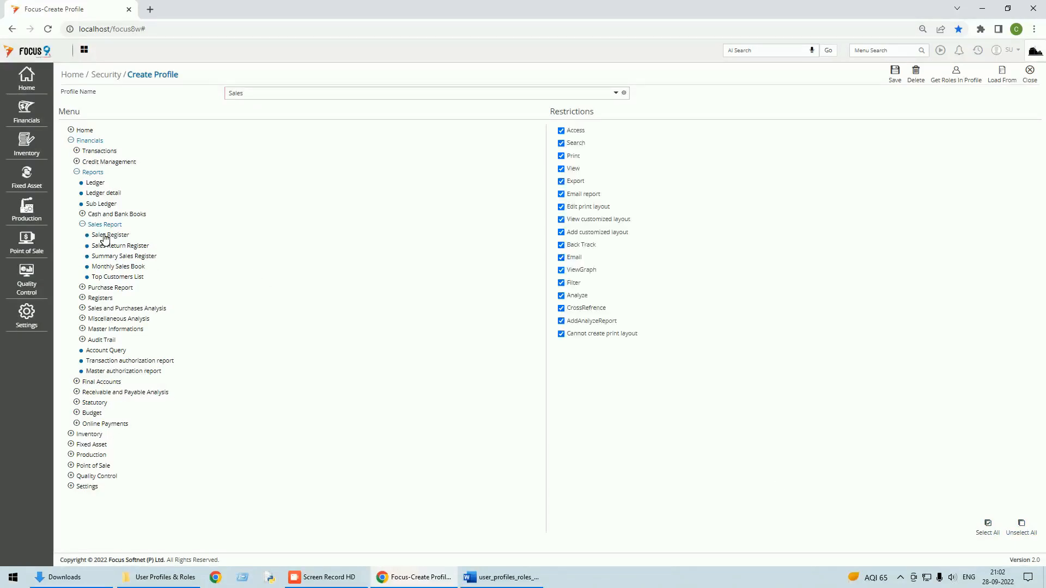
{"action": "left_click", "coordinate": [86, 225]}
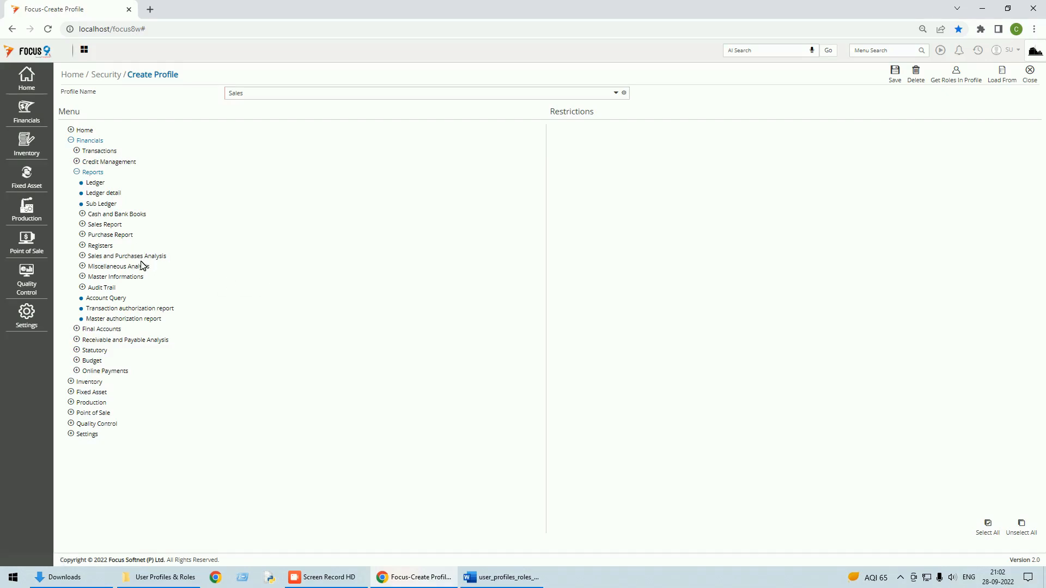
{"action": "left_click", "coordinate": [137, 257]}
{"action": "left_click", "coordinate": [129, 268]}
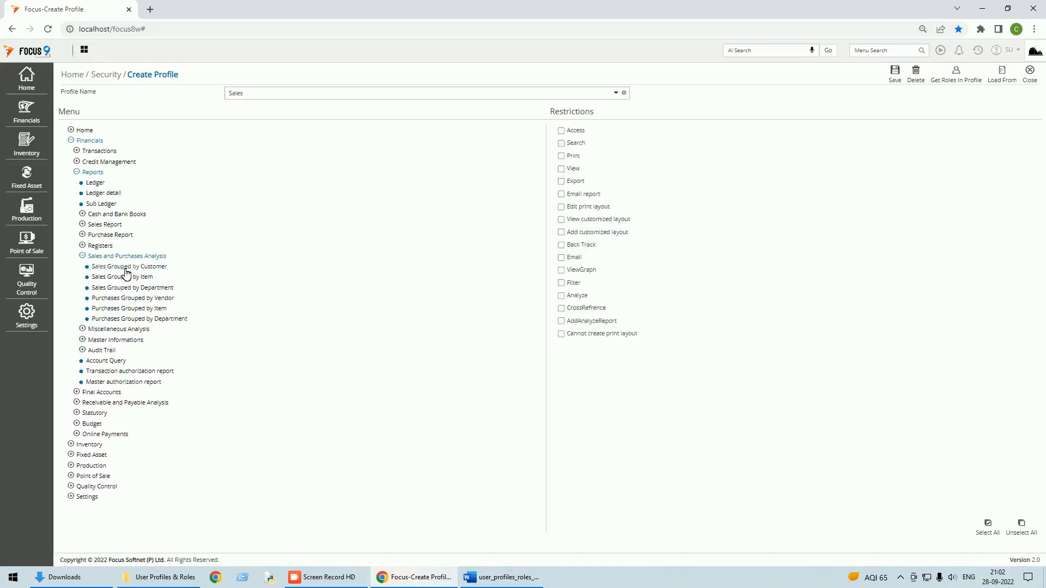
{"action": "left_click", "coordinate": [987, 523]}
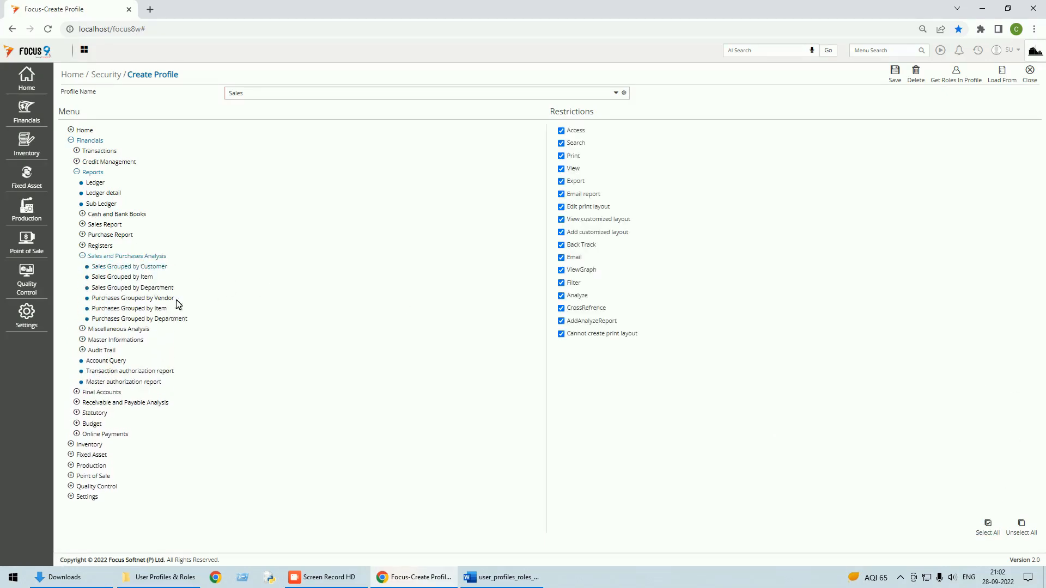
{"action": "left_click", "coordinate": [122, 278]}
{"action": "left_click", "coordinate": [983, 527]}
{"action": "left_click", "coordinate": [149, 288]}
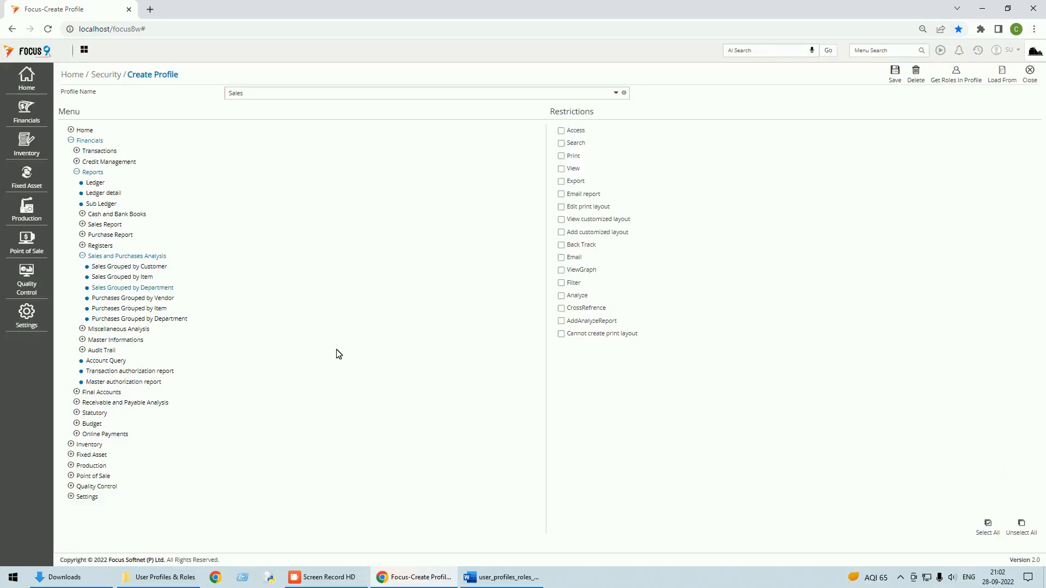
{"action": "left_click", "coordinate": [986, 527]}
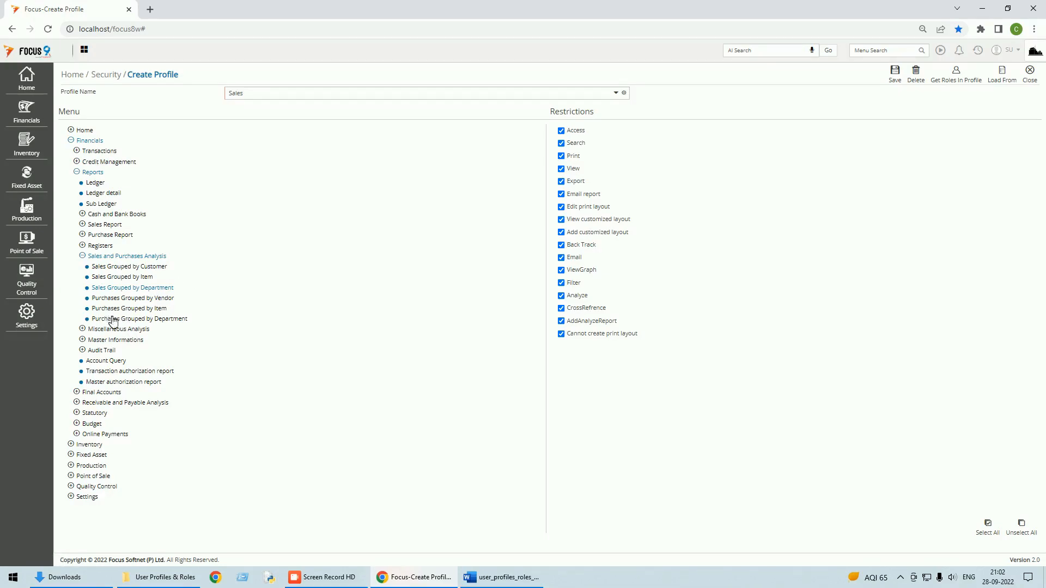
Step: Expand Receivable and Payable Analysis to show the Customer Detail and Summary reports
{"action": "left_click", "coordinate": [78, 405]}
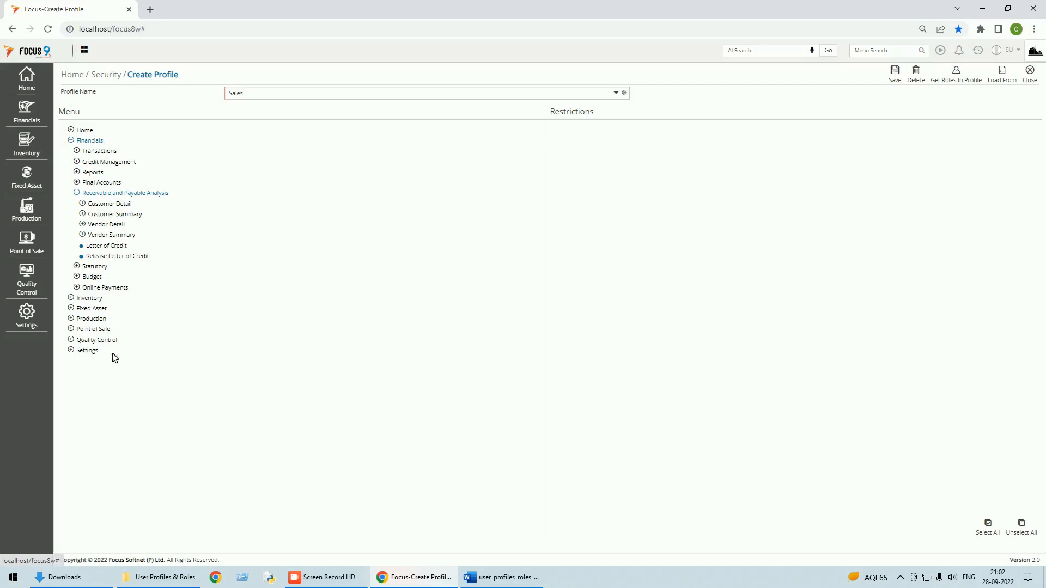
{"action": "left_click", "coordinate": [101, 204]}
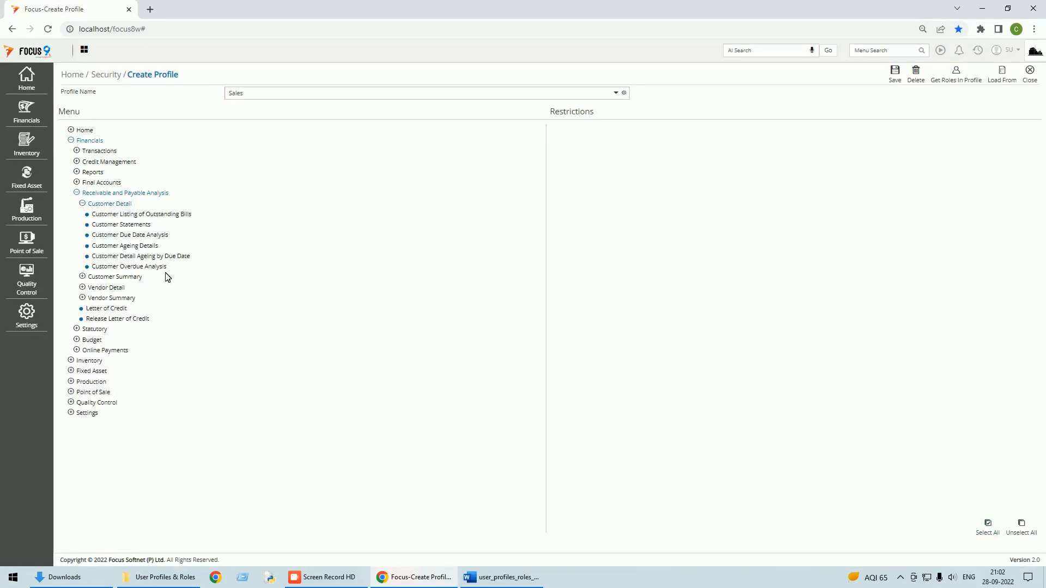
{"action": "left_click", "coordinate": [105, 277]}
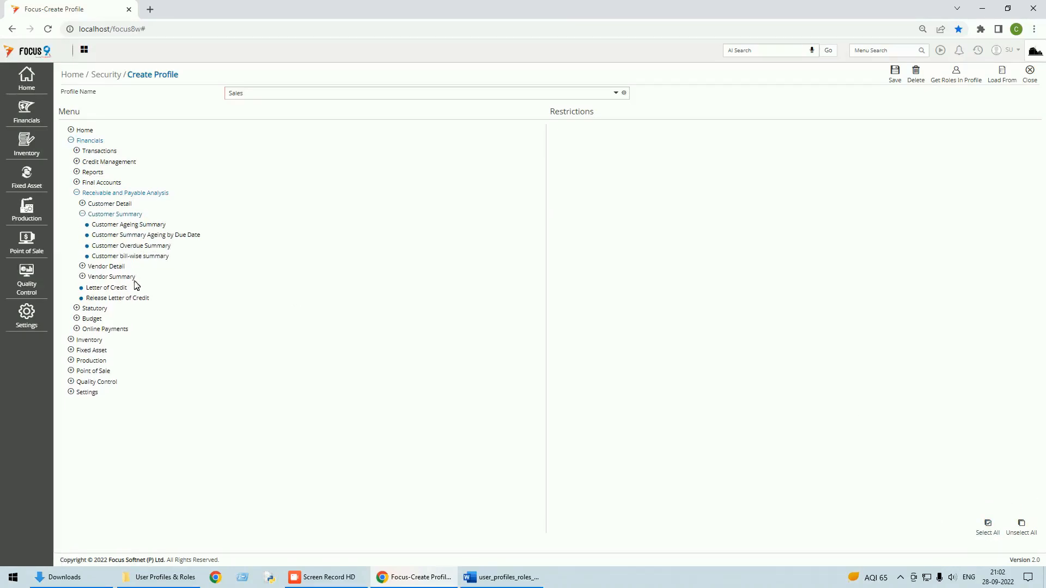
{"action": "left_click", "coordinate": [70, 340]}
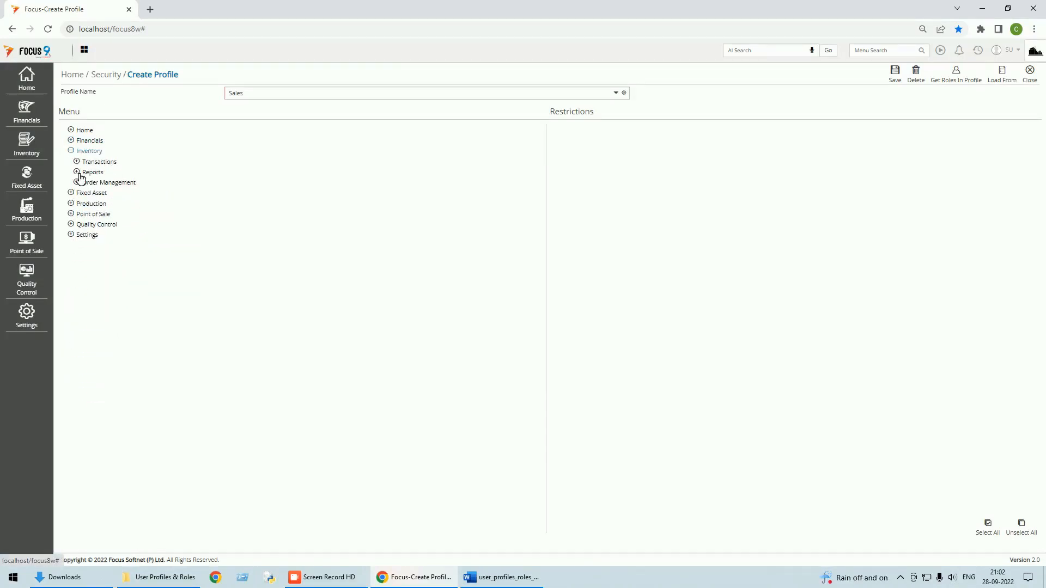
Step: Grant all permissions on the Stock movement inventory report
{"action": "left_click", "coordinate": [78, 173]}
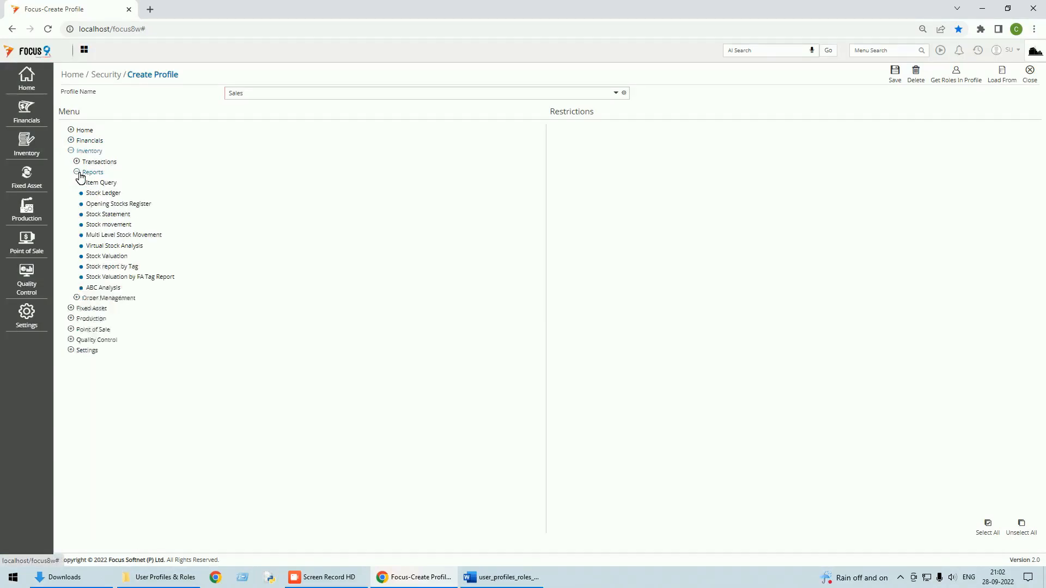
{"action": "left_click", "coordinate": [108, 195]}
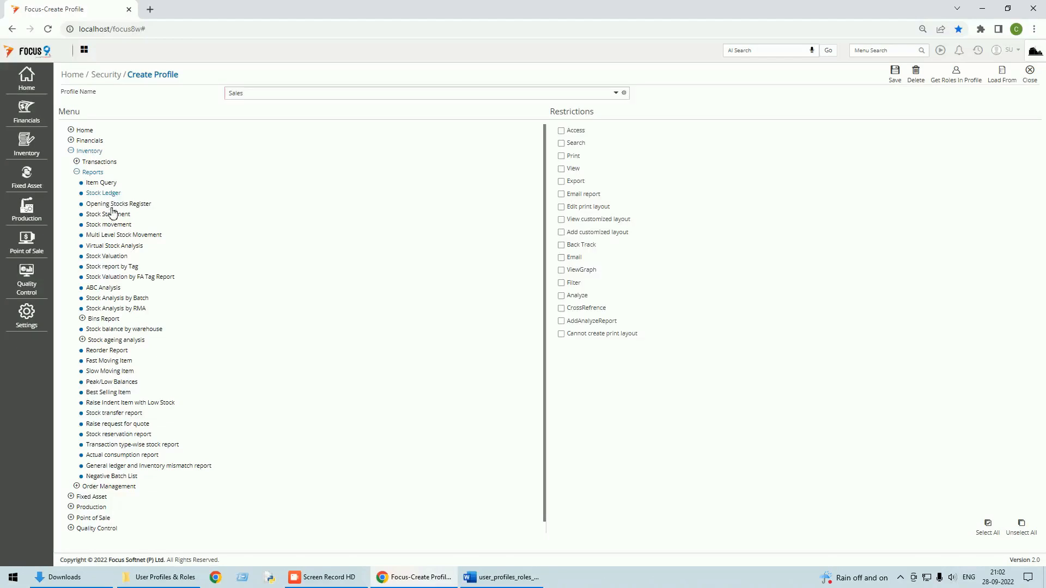
{"action": "left_click", "coordinate": [111, 225]}
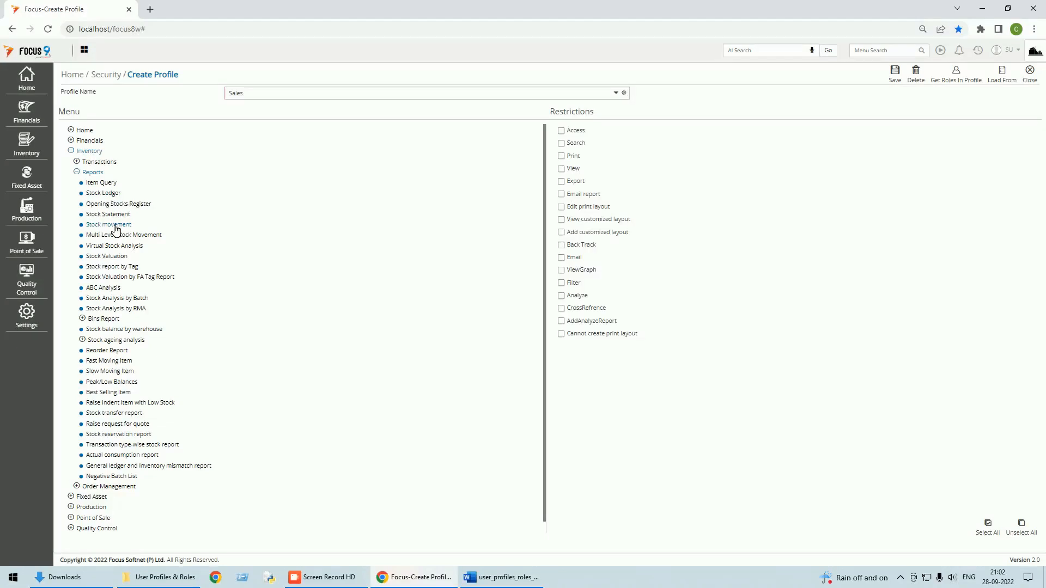
{"action": "left_click", "coordinate": [988, 526]}
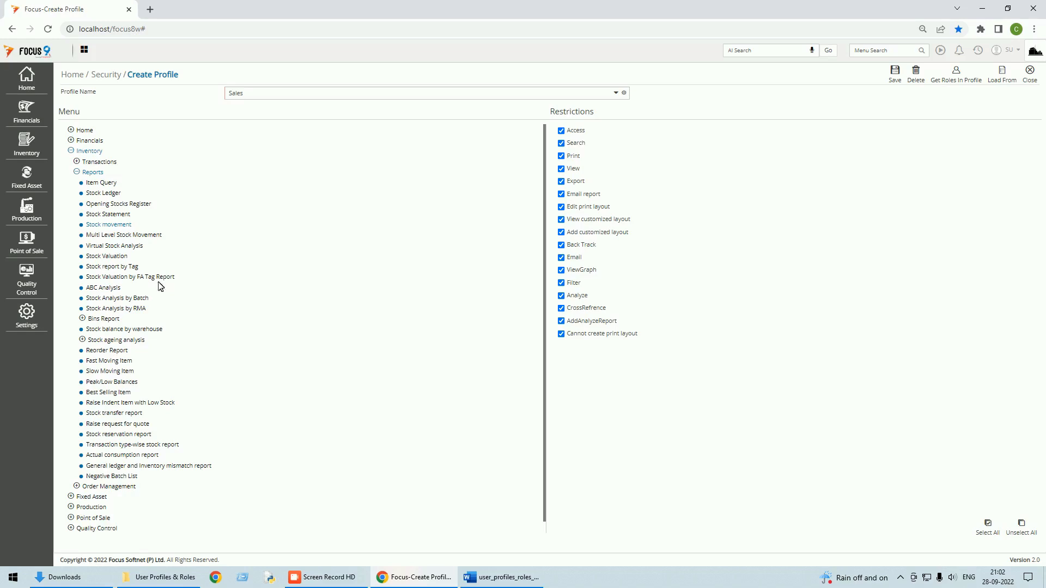
Step: Grant full permissions on Sales Quotation, Listing of Documents and Sales Orders Report
{"action": "left_click", "coordinate": [108, 486]}
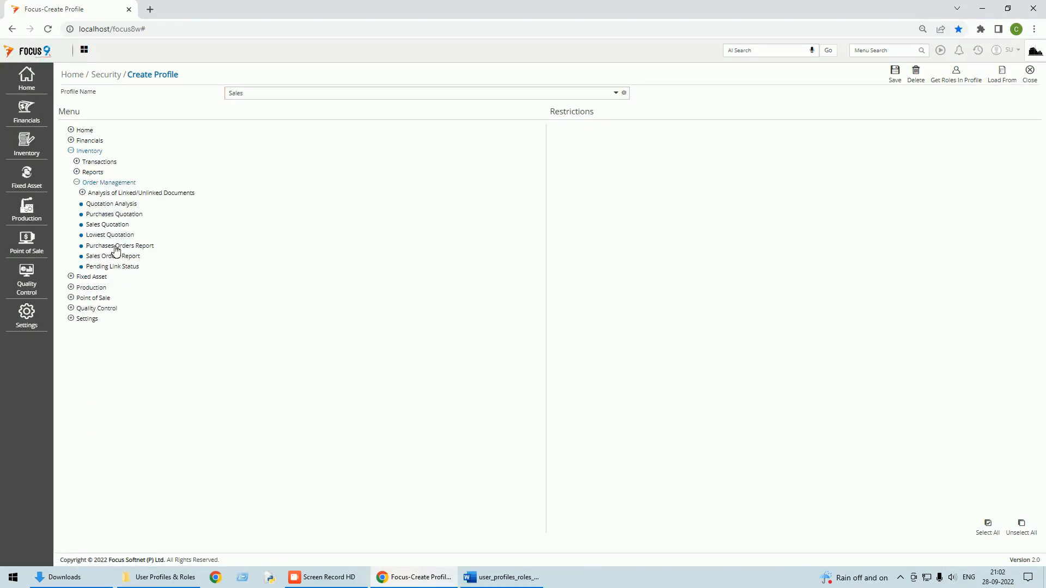
{"action": "left_click", "coordinate": [117, 228]}
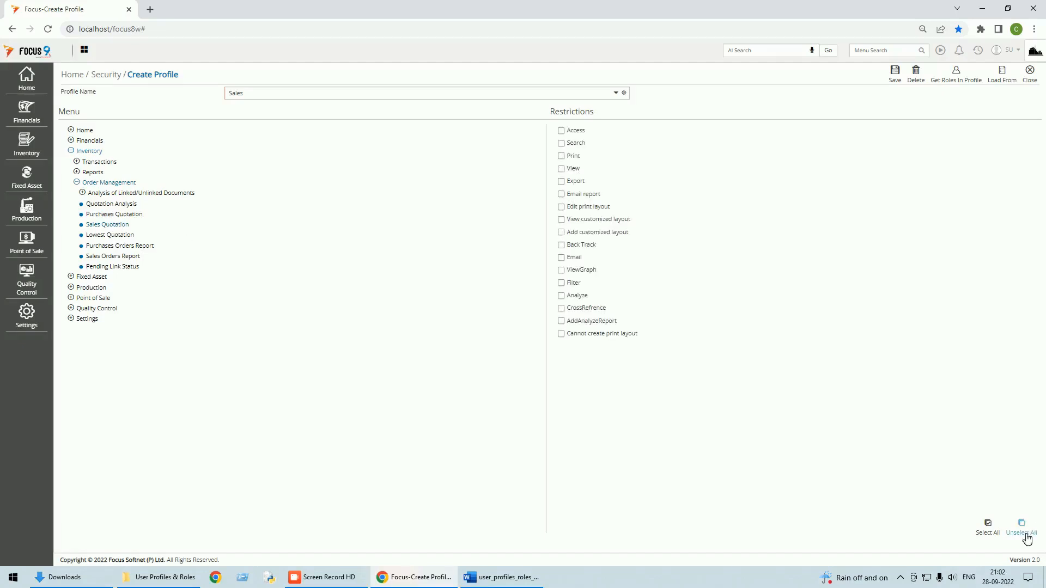
{"action": "left_click", "coordinate": [987, 527]}
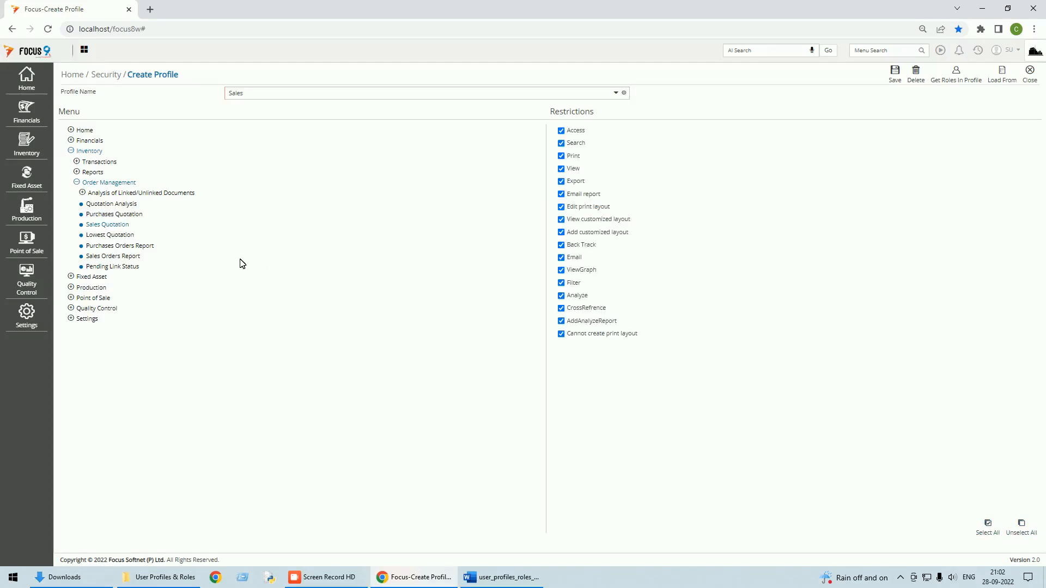
{"action": "left_click", "coordinate": [136, 194]}
{"action": "left_click", "coordinate": [136, 206]}
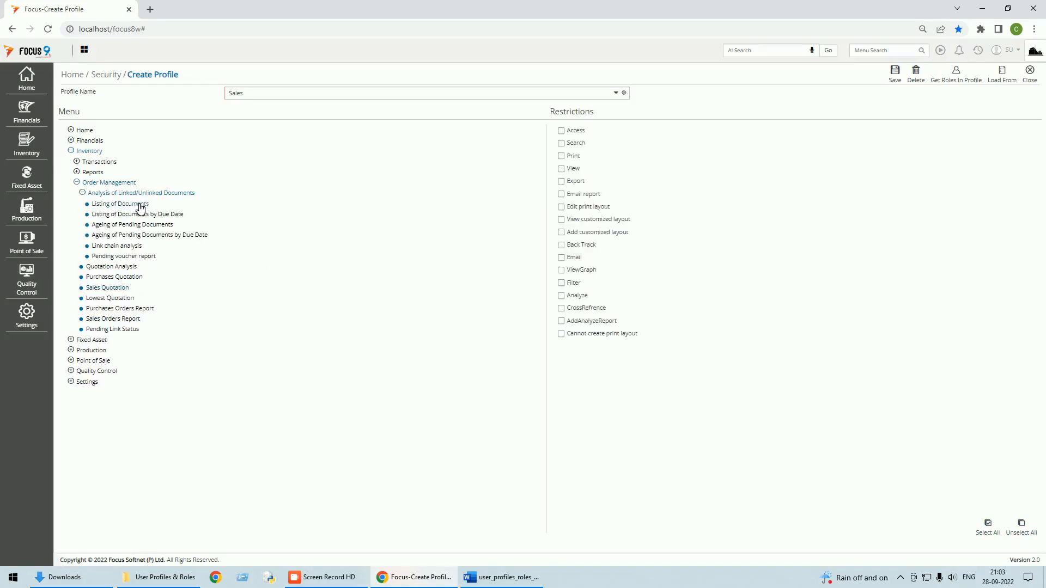
{"action": "left_click", "coordinate": [990, 531]}
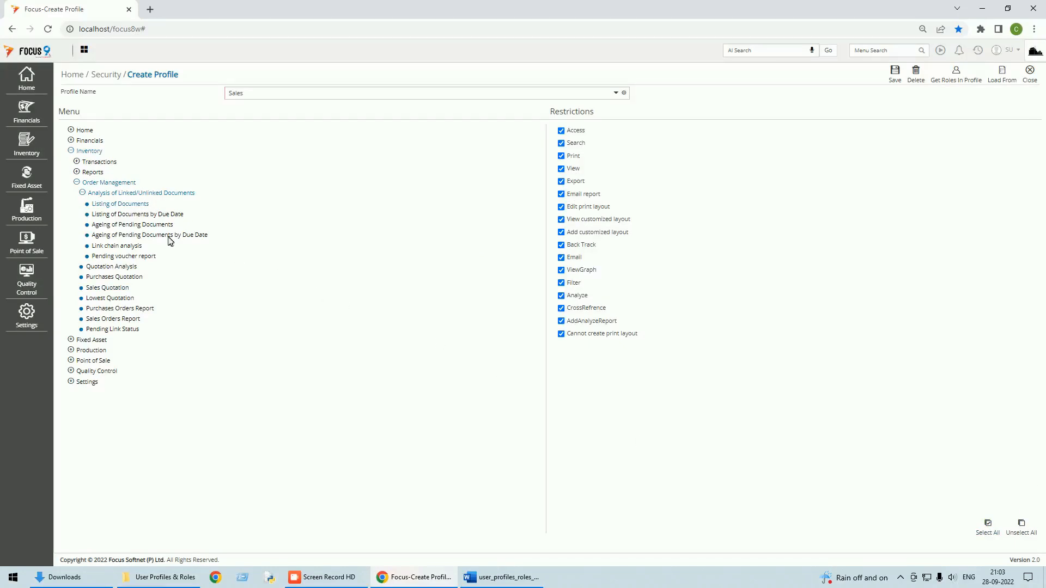
{"action": "left_click", "coordinate": [112, 320]}
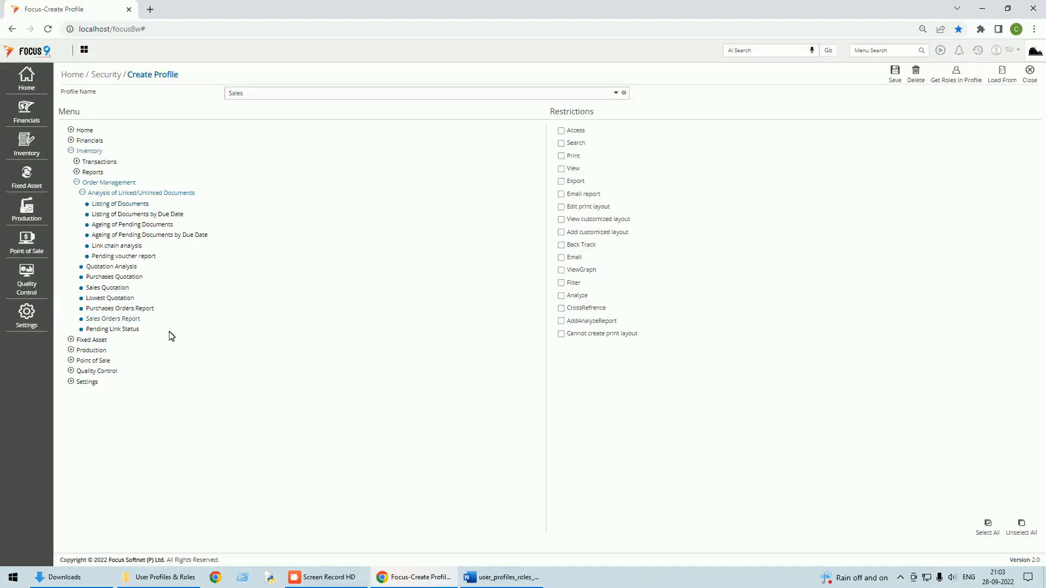
{"action": "left_click", "coordinate": [987, 527]}
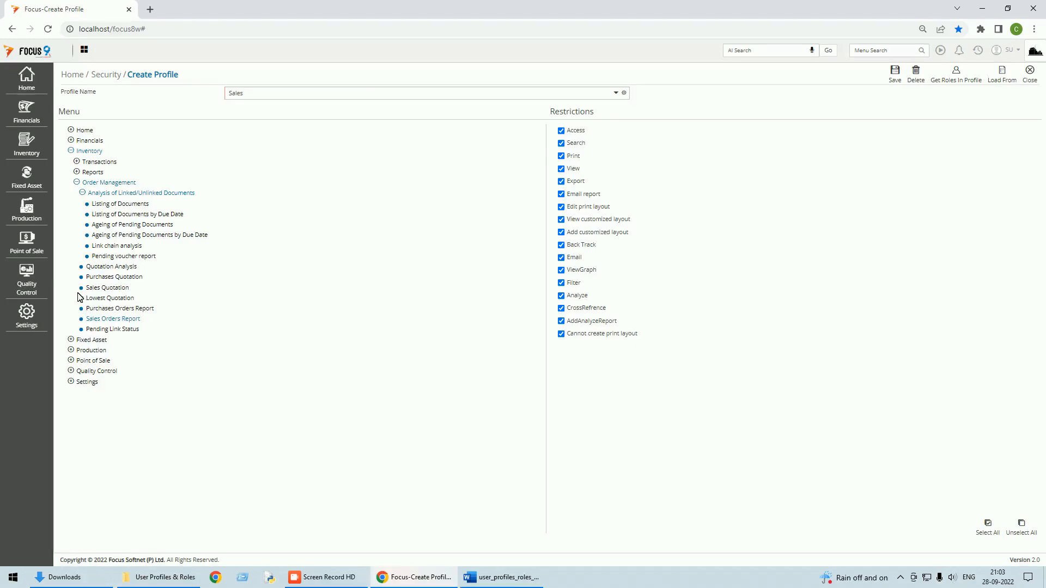
{"action": "left_click", "coordinate": [77, 383]}
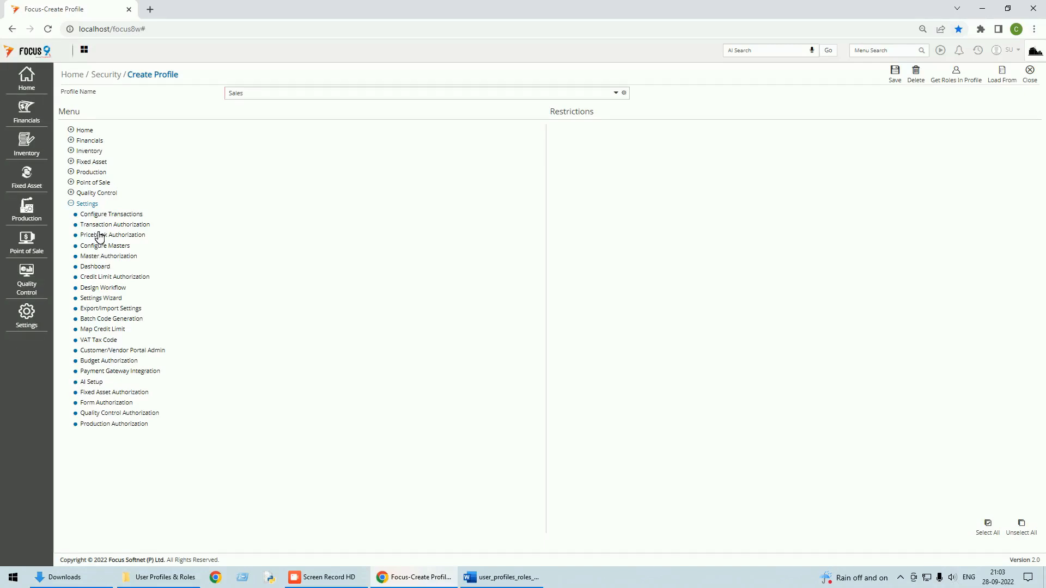
Step: Reopen Home > Masters and review the Account, Item, Schemes and Point of Sale branches
{"action": "left_click", "coordinate": [77, 204]}
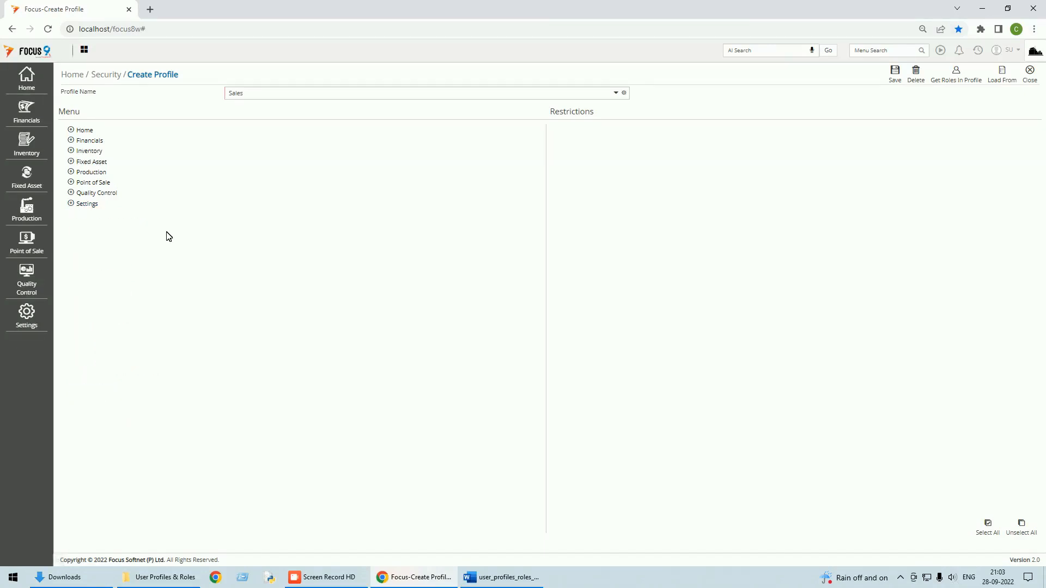
{"action": "left_click", "coordinate": [73, 131]}
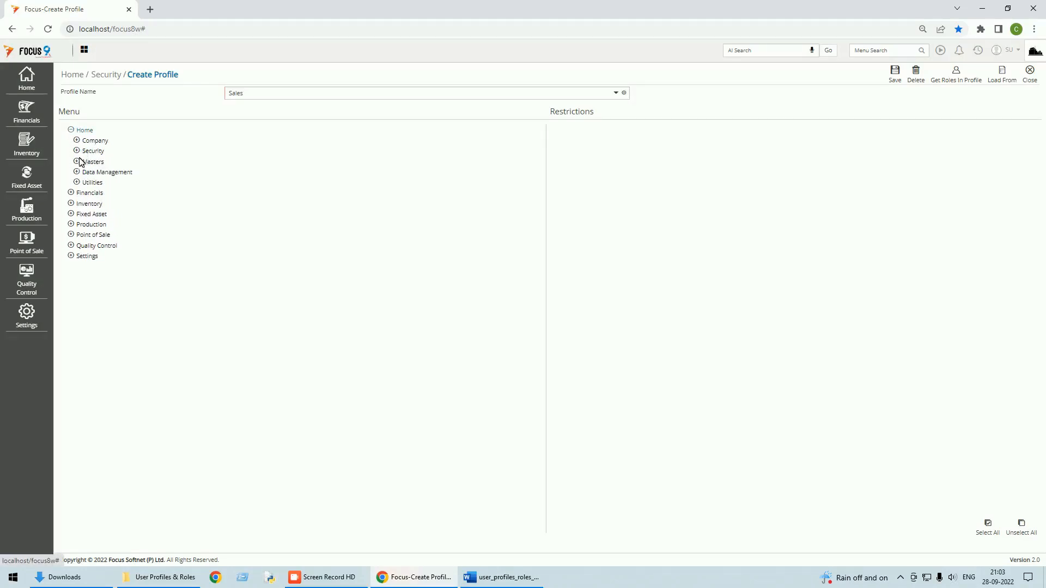
{"action": "left_click", "coordinate": [78, 161]}
{"action": "left_click", "coordinate": [98, 173]}
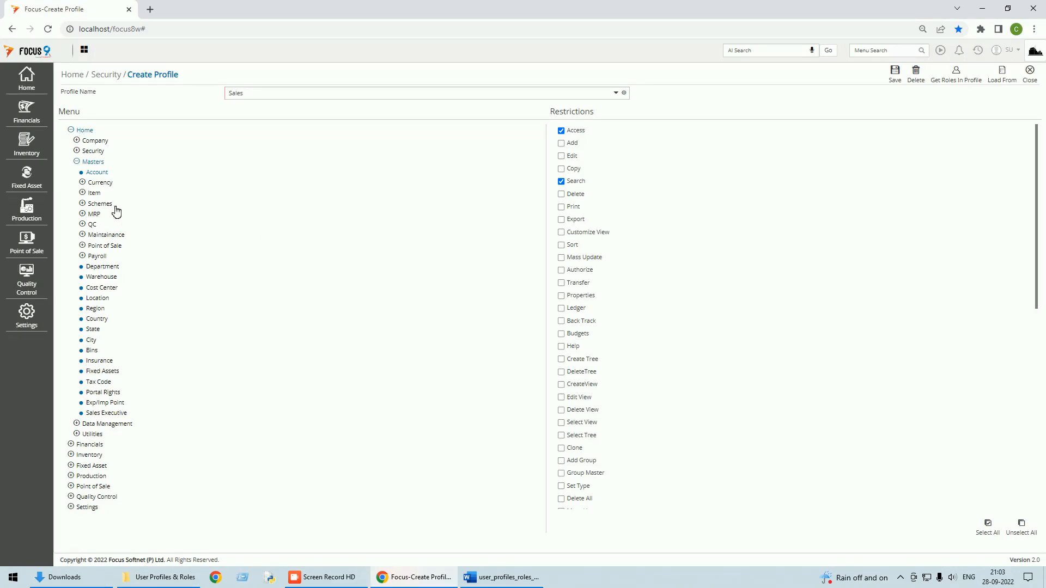
{"action": "left_click", "coordinate": [89, 195]}
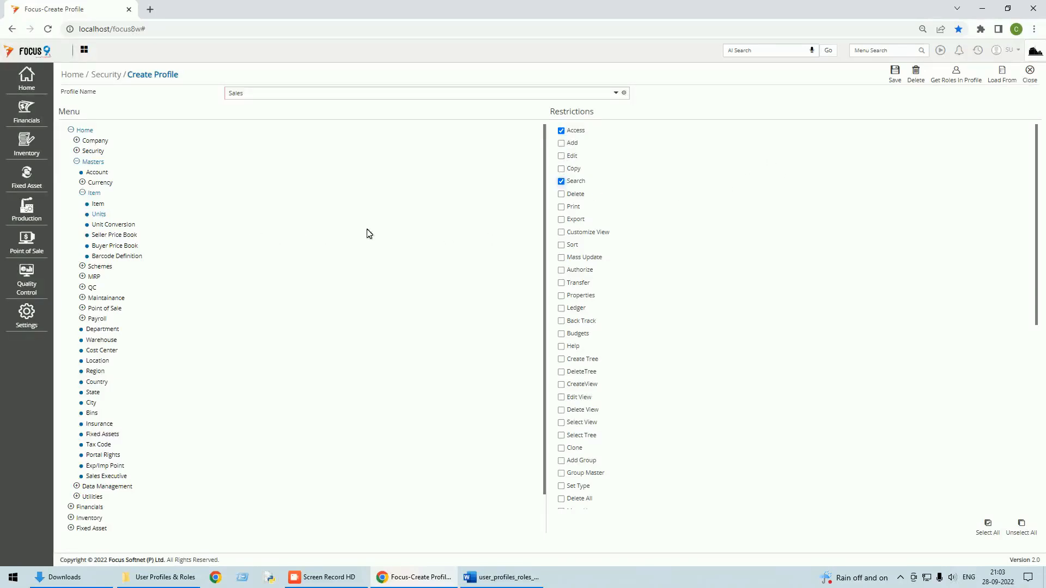
{"action": "left_click", "coordinate": [88, 267]}
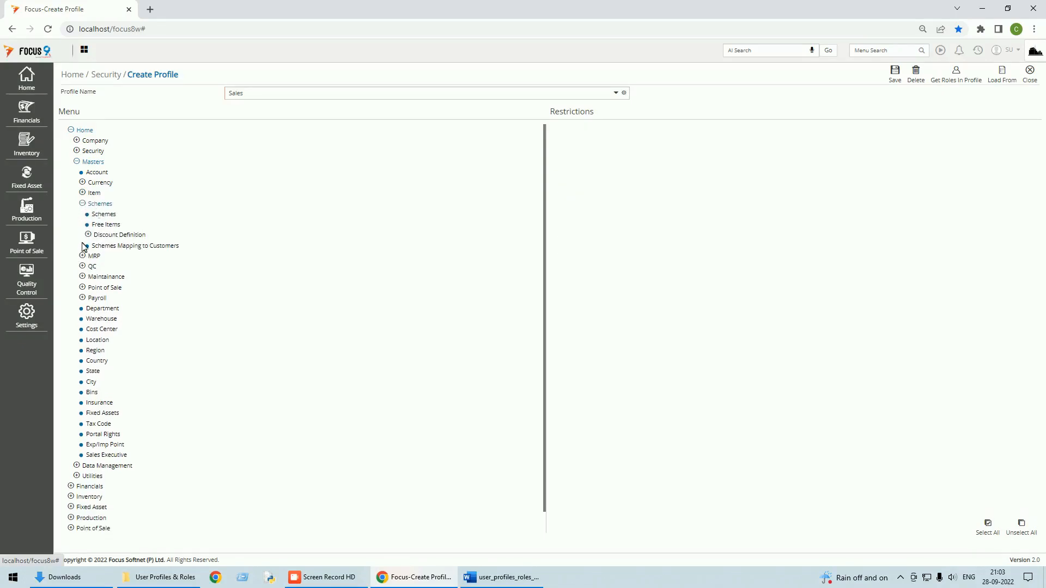
{"action": "left_click", "coordinate": [83, 205]}
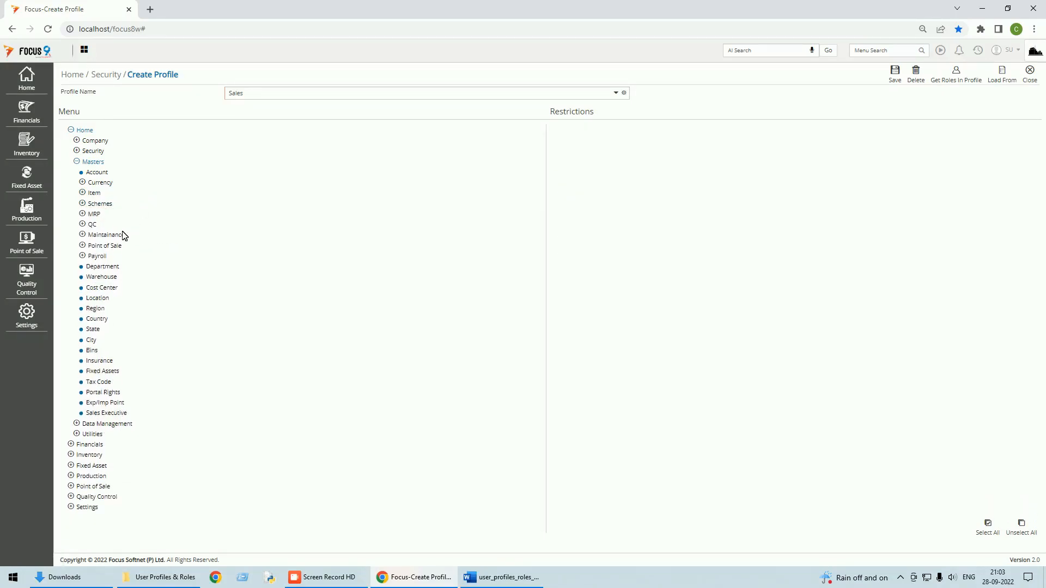
{"action": "left_click", "coordinate": [82, 246]}
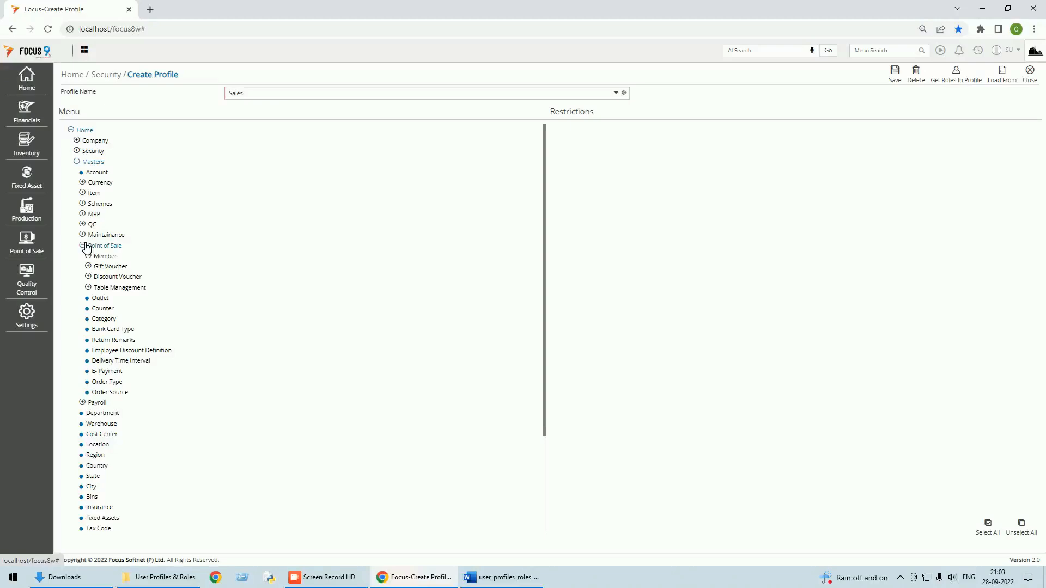
{"action": "left_click", "coordinate": [85, 246]}
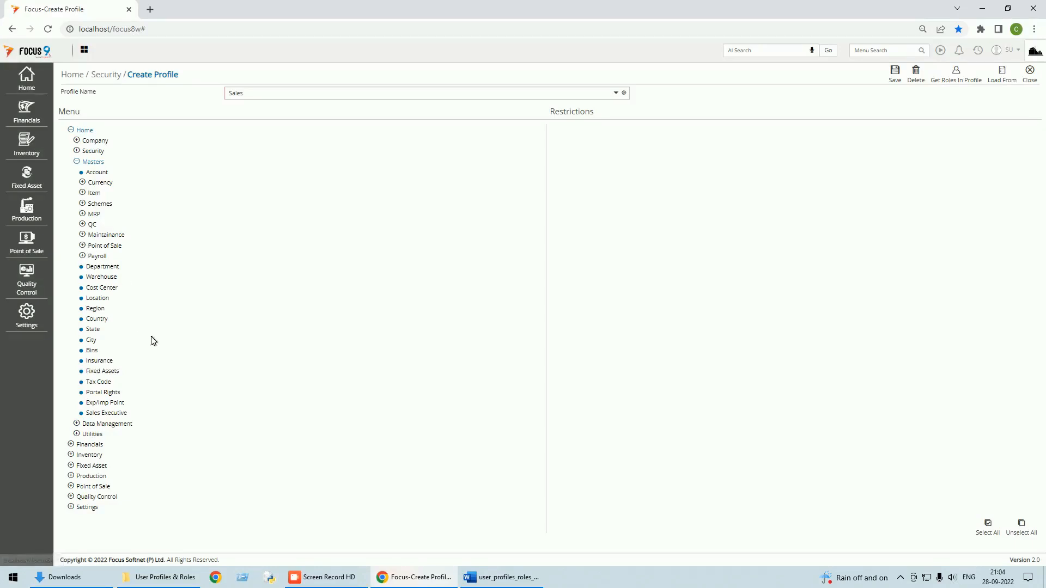
Step: Grant Access and Search rights on the Cost Center and Department masters
{"action": "left_click", "coordinate": [112, 289]}
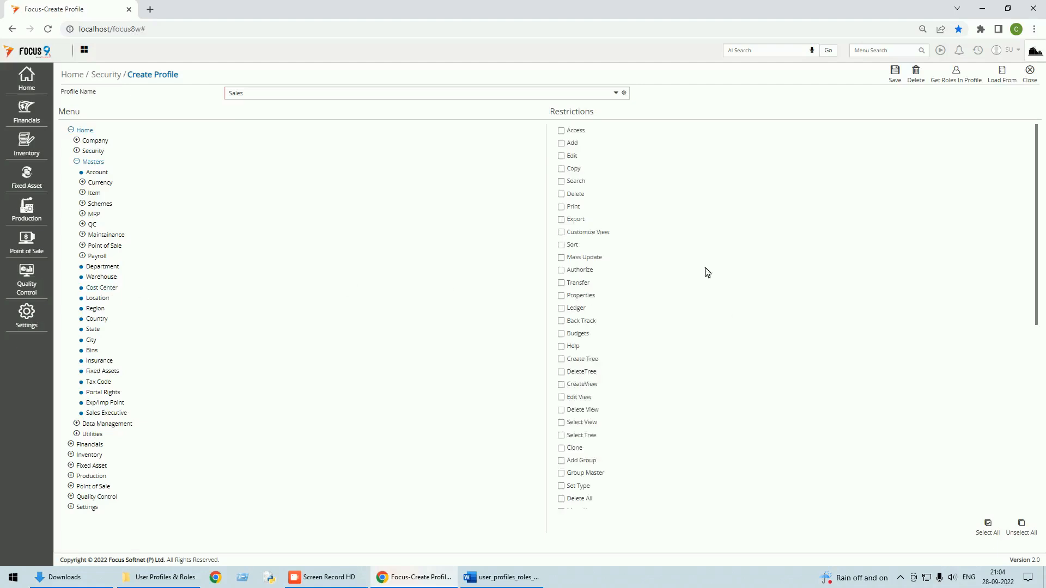
{"action": "left_click", "coordinate": [561, 131]}
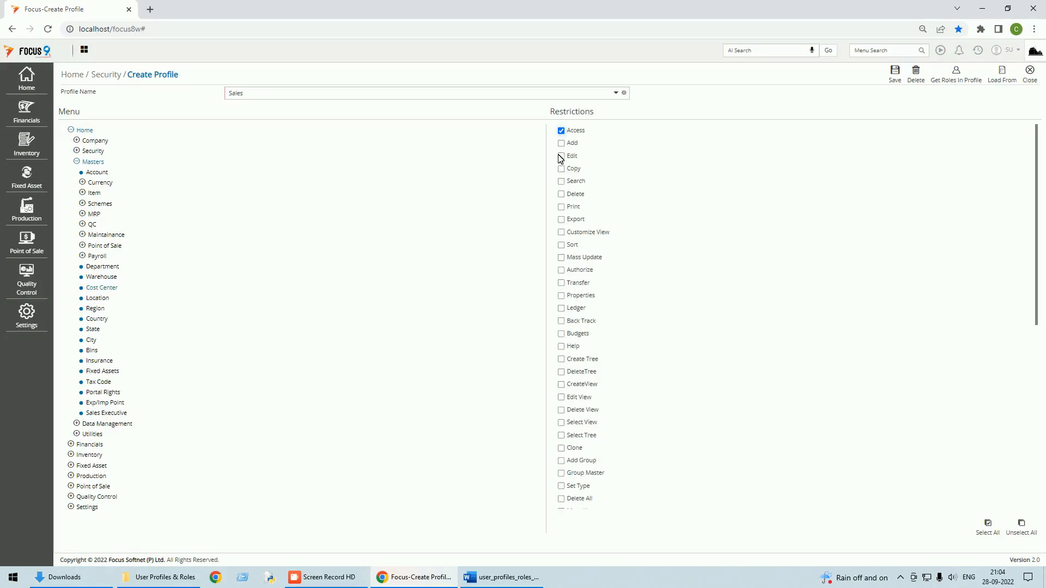
{"action": "left_click", "coordinate": [561, 182]}
{"action": "left_click", "coordinate": [107, 267]}
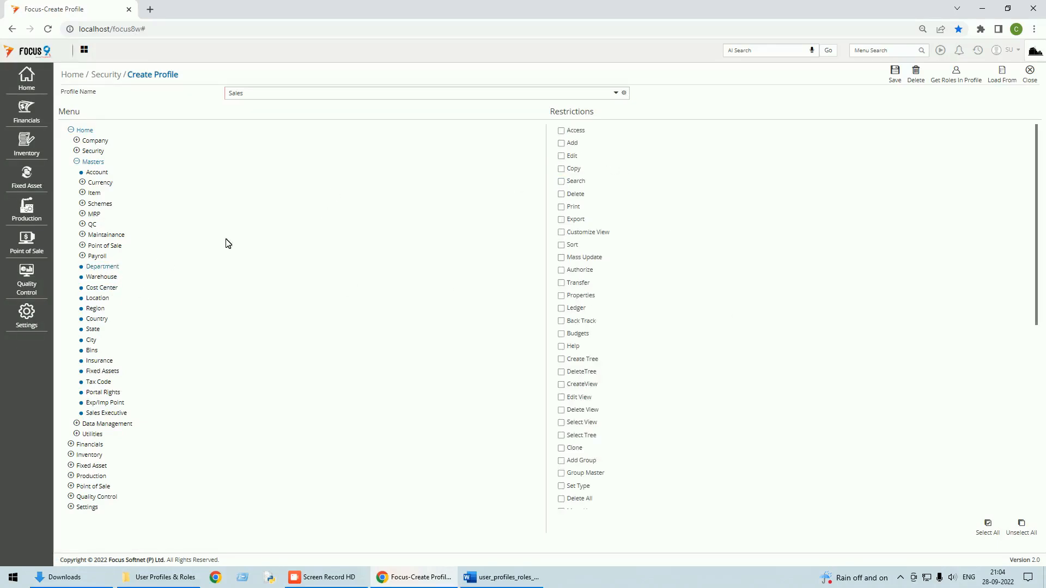
{"action": "left_click", "coordinate": [561, 131]}
{"action": "left_click", "coordinate": [561, 182]}
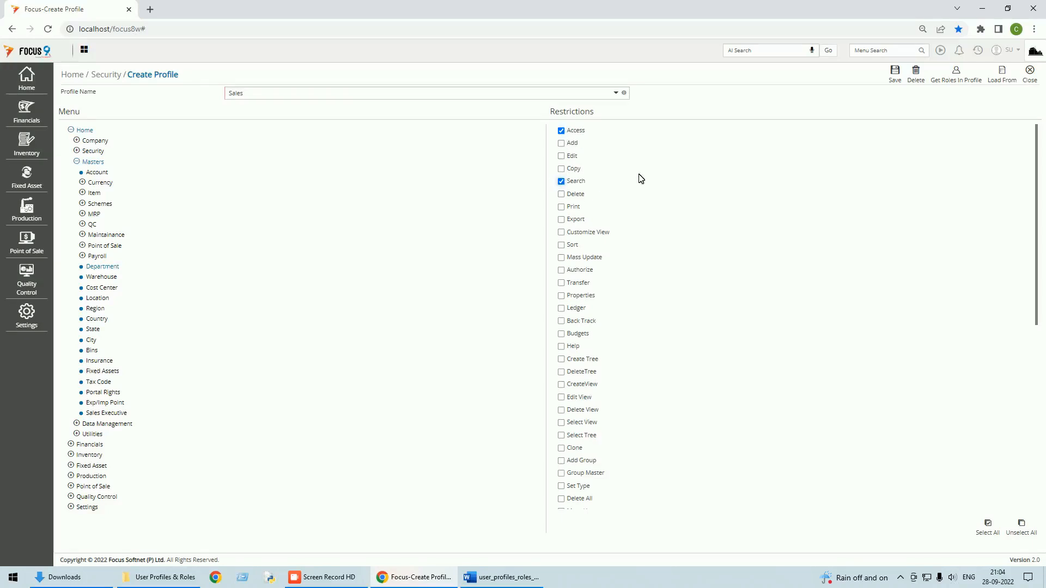
Step: Grant rights on Warehouse, State, City and Sales Executive, then save the Sales profile
{"action": "left_click", "coordinate": [106, 277]}
{"action": "left_click", "coordinate": [94, 330]}
{"action": "left_click", "coordinate": [561, 131]}
{"action": "left_click", "coordinate": [92, 341]}
{"action": "left_click", "coordinate": [561, 181]}
{"action": "left_click", "coordinate": [114, 414]}
{"action": "left_click", "coordinate": [900, 82]}
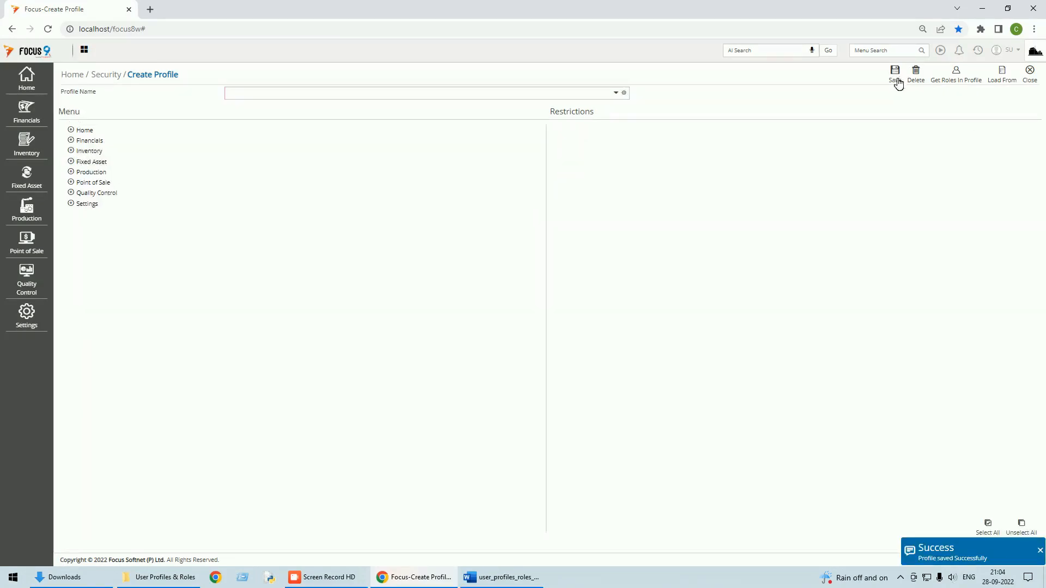
Step: Reload the saved Sales profile in Create Profile to verify it, then close it and return to the Word notes
{"action": "left_click", "coordinate": [1030, 75]}
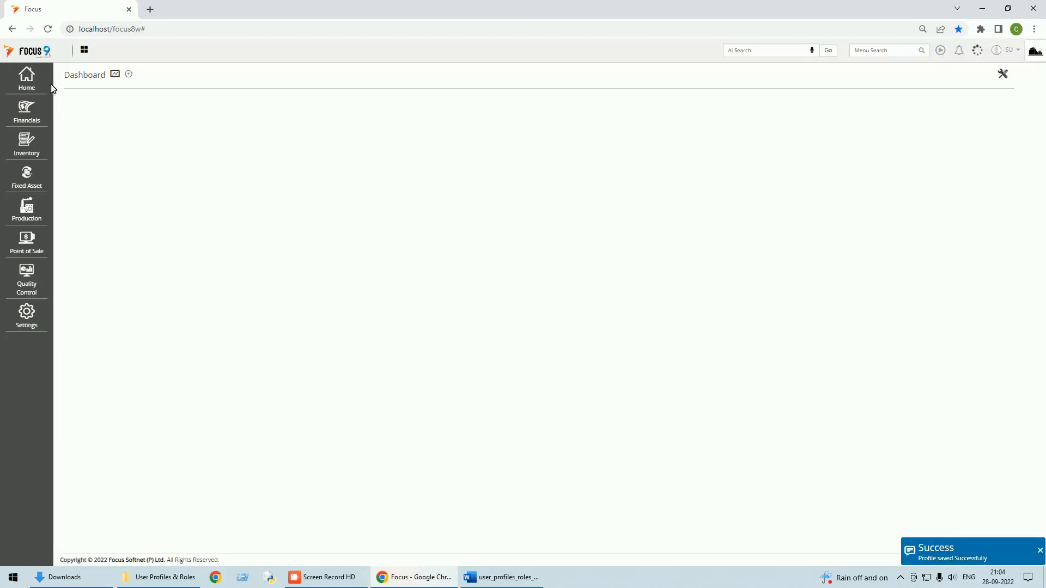
{"action": "left_click", "coordinate": [34, 88]}
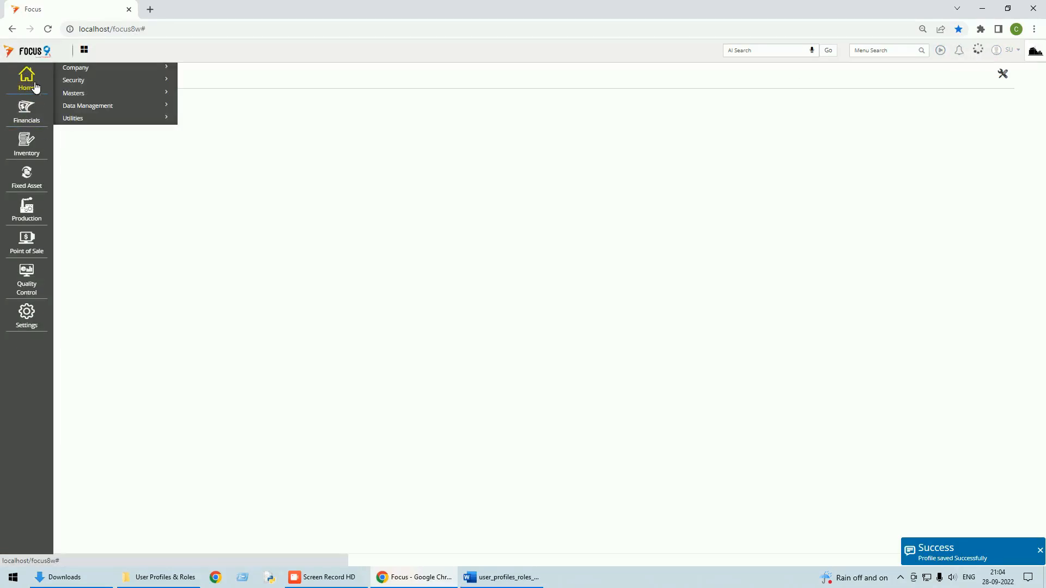
{"action": "left_click", "coordinate": [86, 80]}
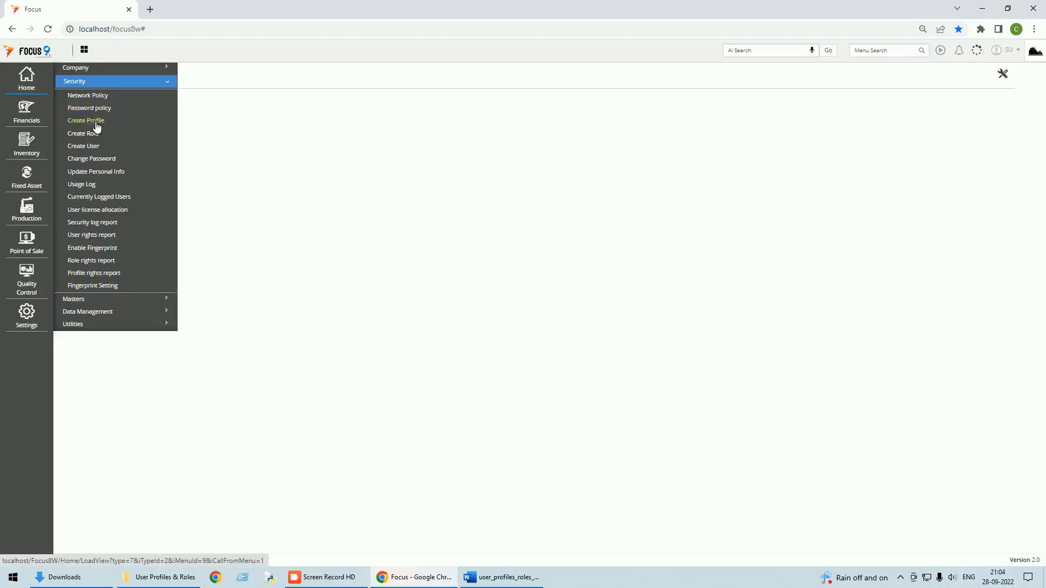
{"action": "left_click", "coordinate": [96, 121]}
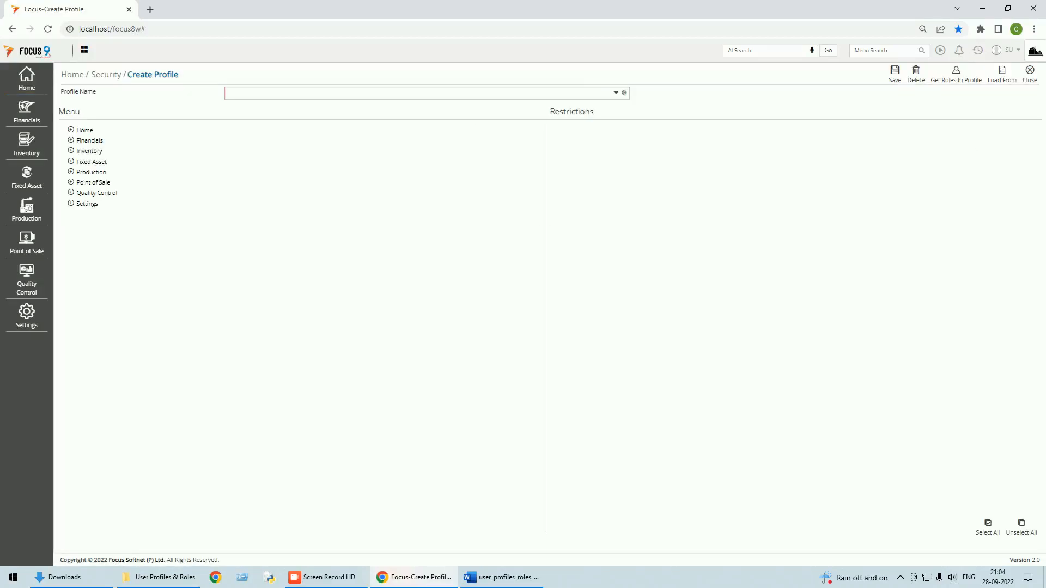
{"action": "left_click", "coordinate": [616, 92]}
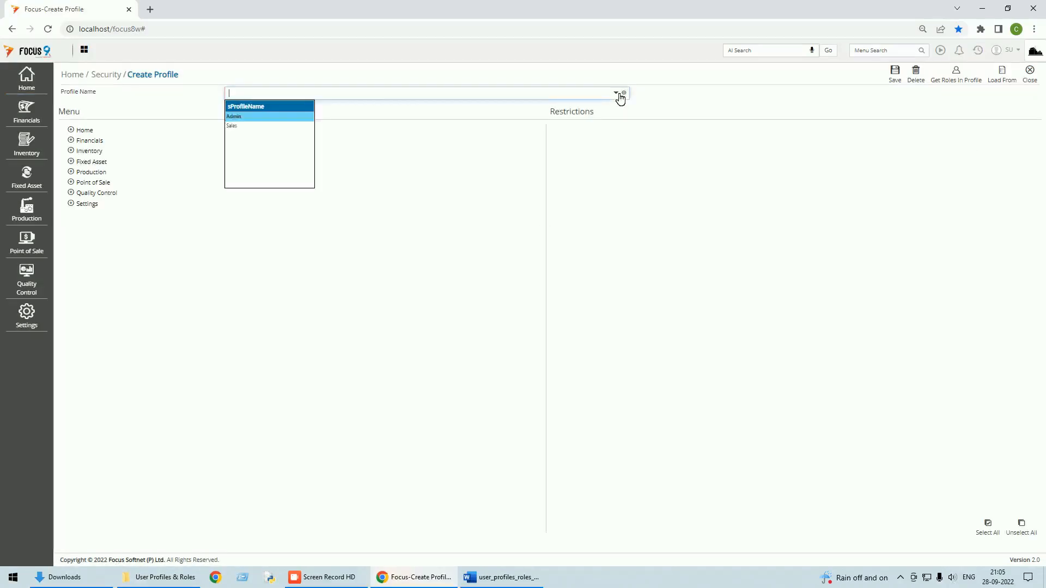
{"action": "left_click", "coordinate": [236, 129]}
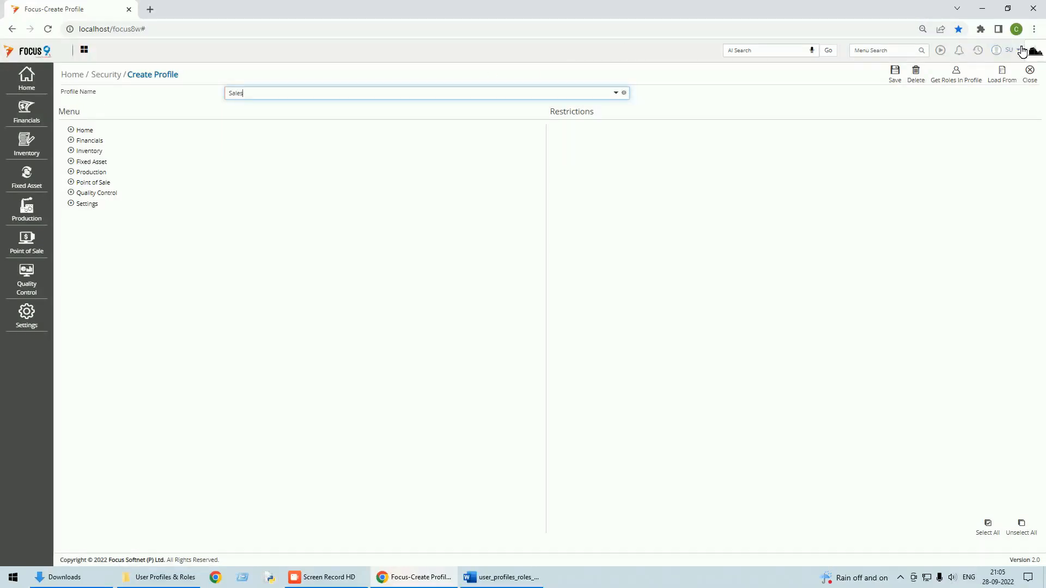
{"action": "left_click", "coordinate": [1029, 75]}
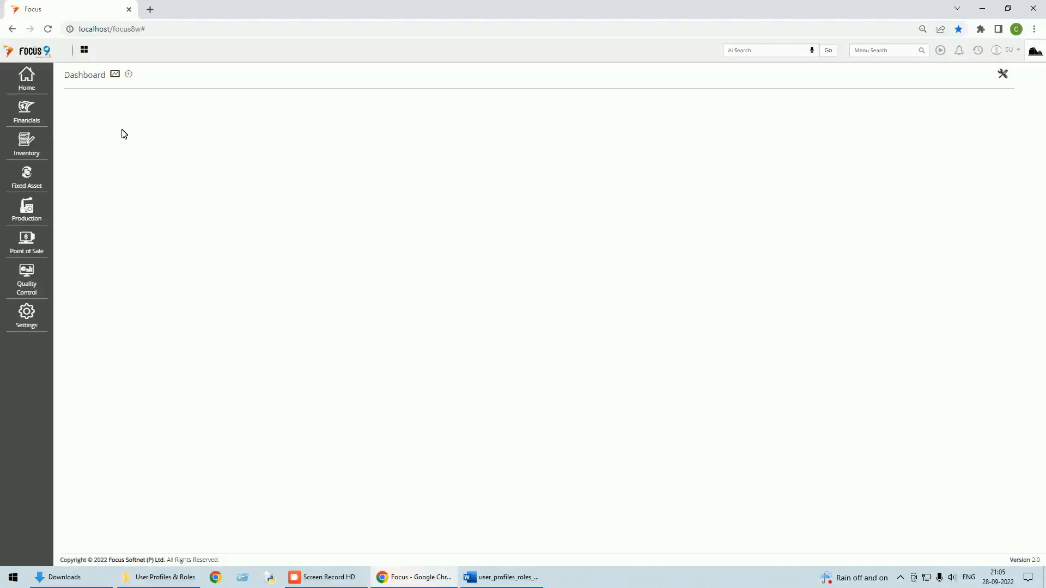
{"action": "left_click", "coordinate": [520, 572]}
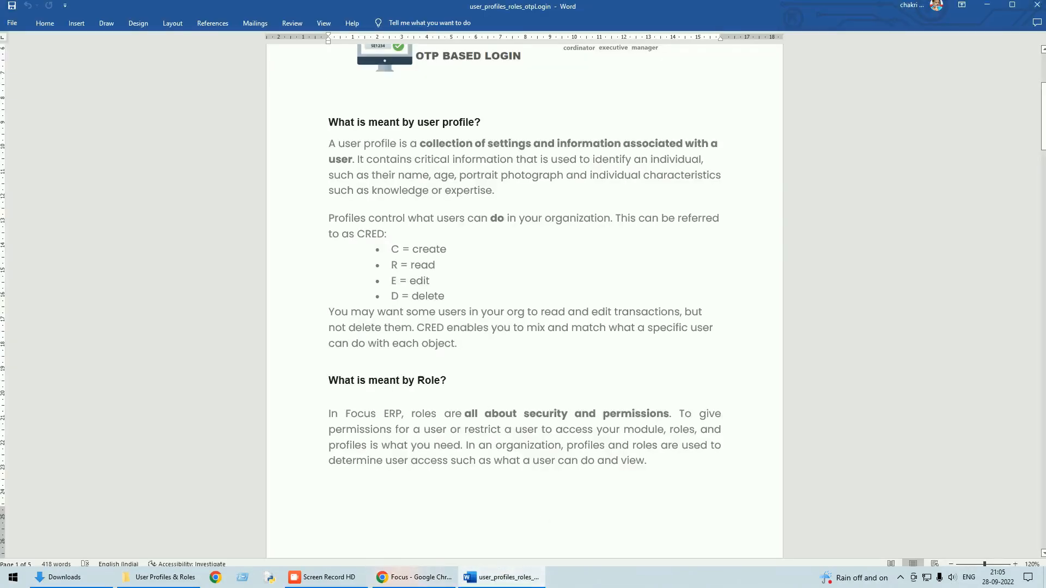
Step: Scroll through the Word notes on user profiles, CRED permissions and roles
{"action": "scroll", "coordinate": [646, 209], "scroll_direction": "up", "scroll_amount": 4}
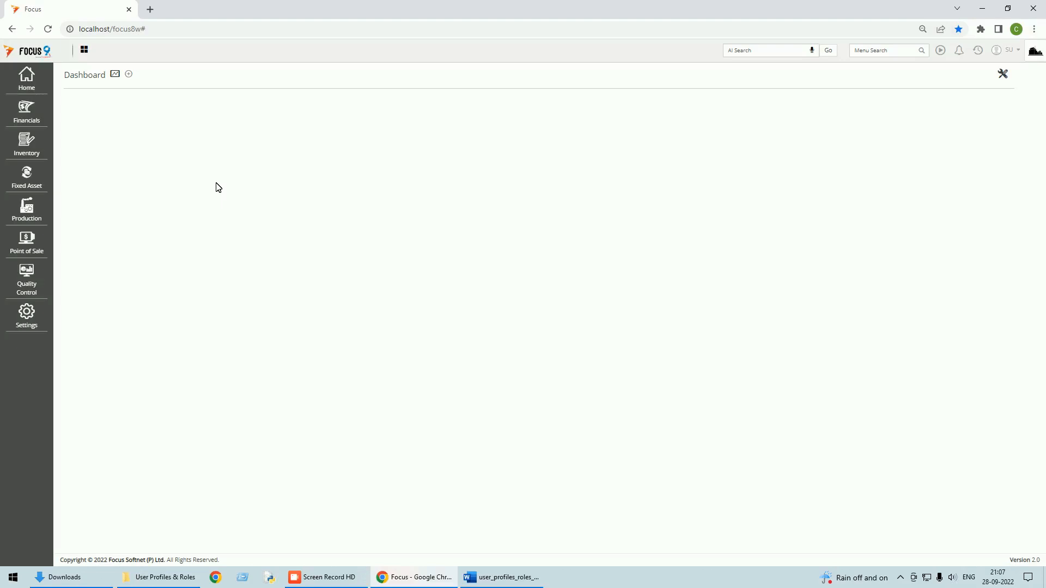
Step: Start a 'Sales Coordinator' profile under Home > Security > Create Profile and expand Home > Company in its menu tree
{"action": "left_click", "coordinate": [31, 89]}
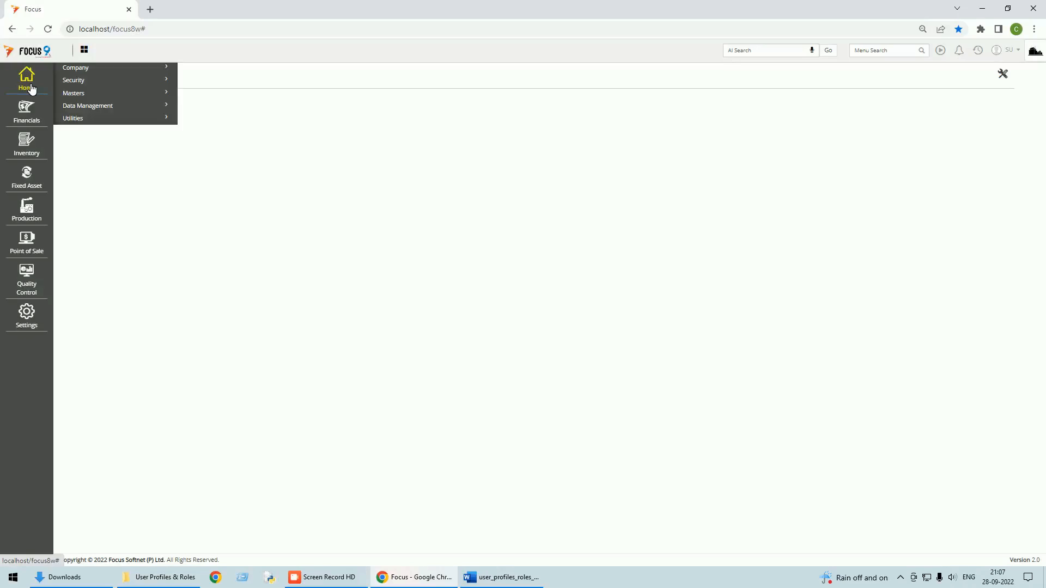
{"action": "left_click", "coordinate": [80, 81]}
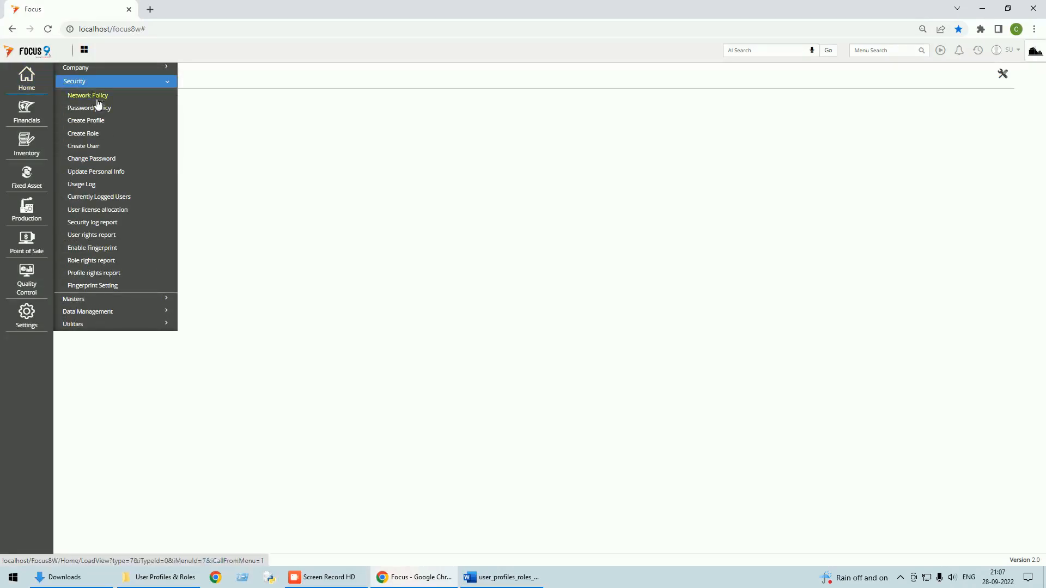
{"action": "left_click", "coordinate": [100, 121]}
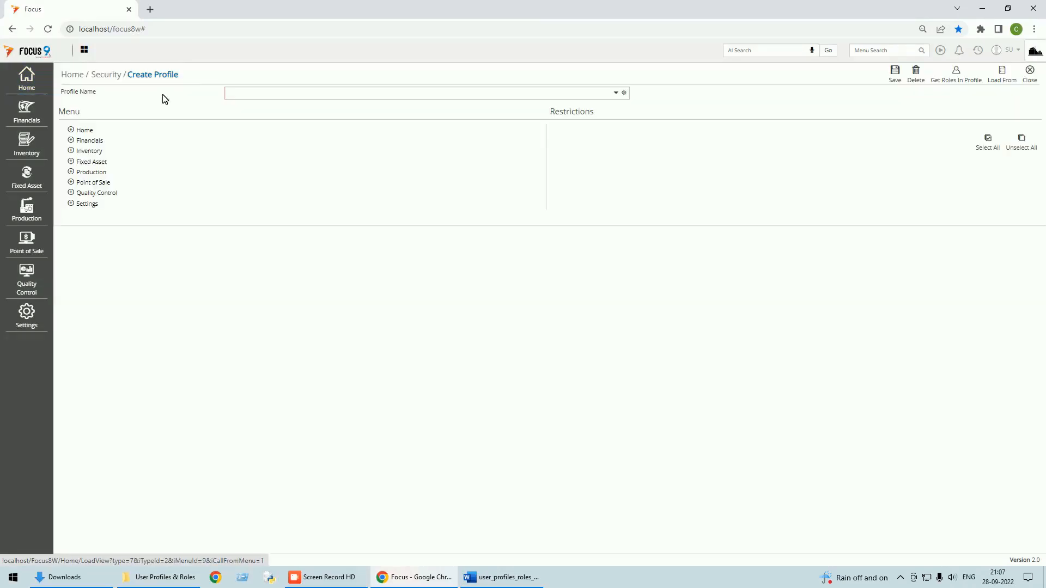
{"action": "type", "text": "Sales "}
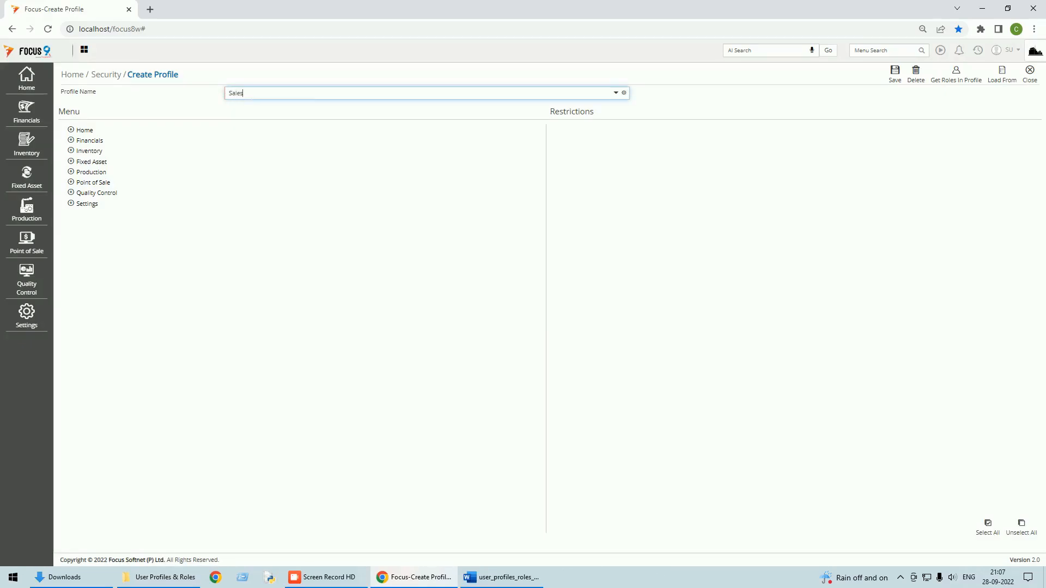
{"action": "type", "text": "Coordinator"}
{"action": "key", "text": "Tab"}
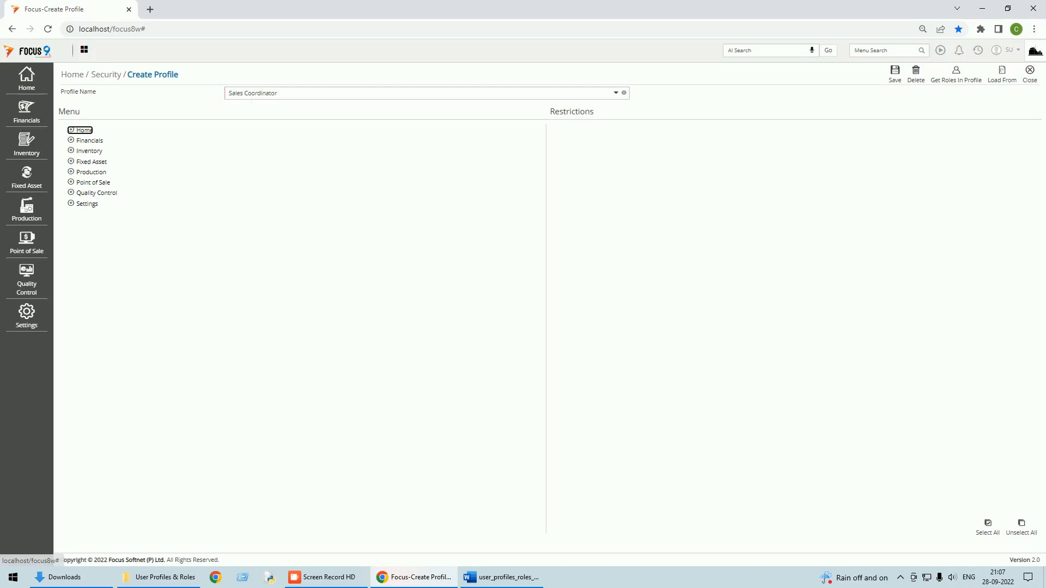
{"action": "left_click", "coordinate": [75, 133]}
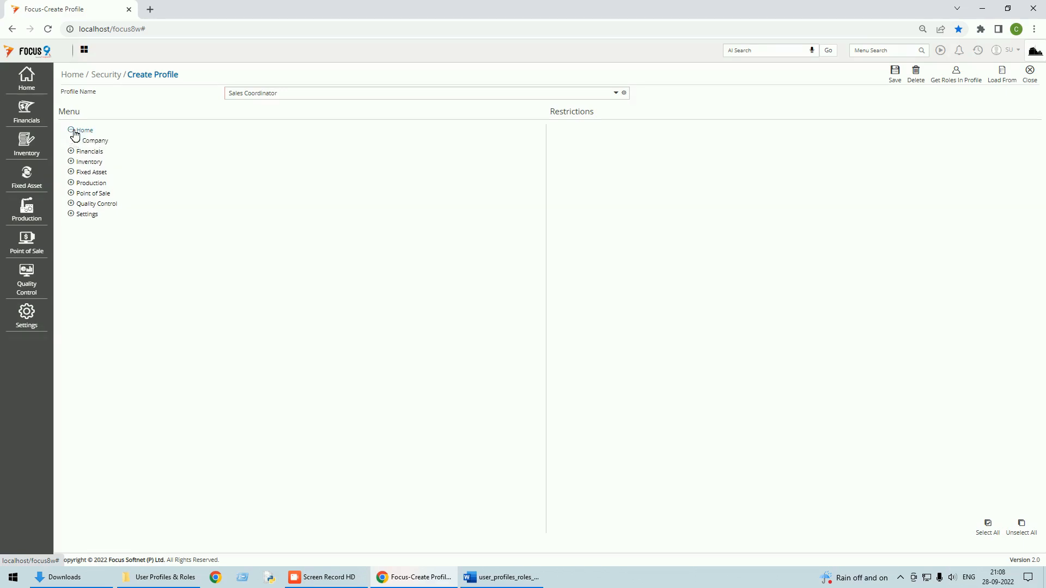
{"action": "left_click", "coordinate": [83, 141]}
Step: Grant all Open Company restrictions except Donot Allow Logout
{"action": "left_click", "coordinate": [98, 155]}
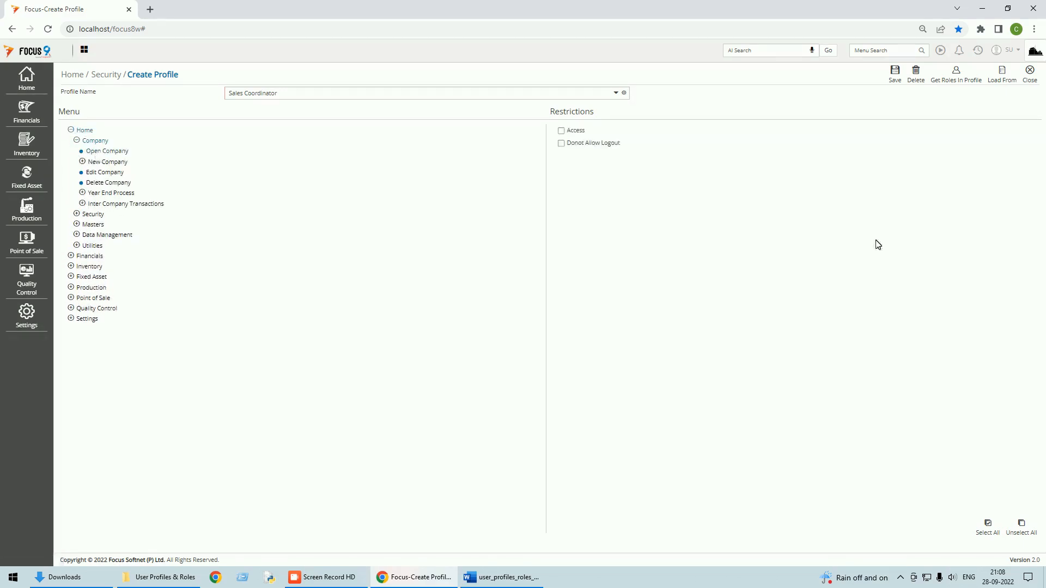
{"action": "left_click", "coordinate": [988, 525]}
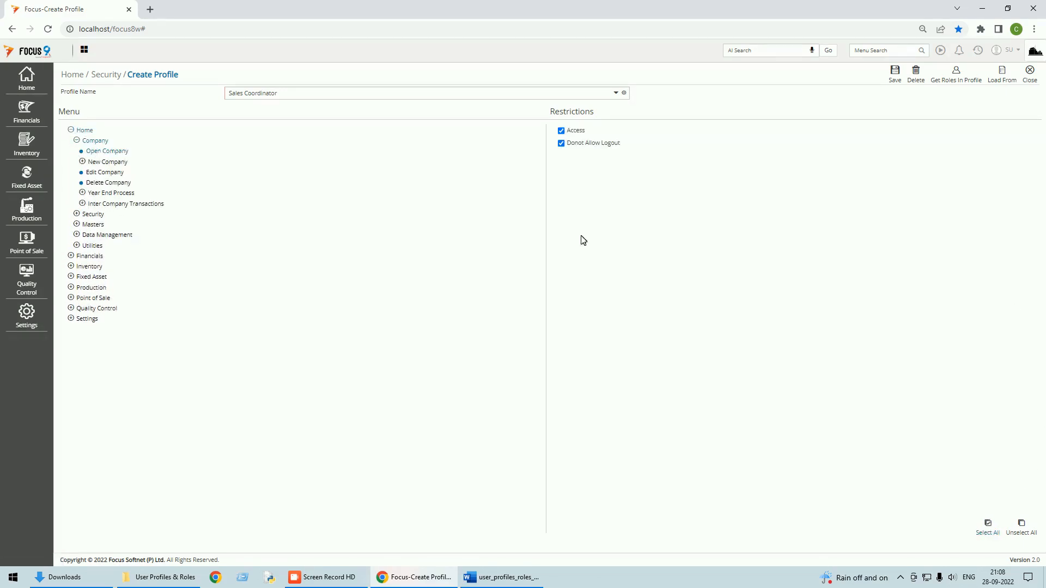
{"action": "left_click", "coordinate": [561, 143]}
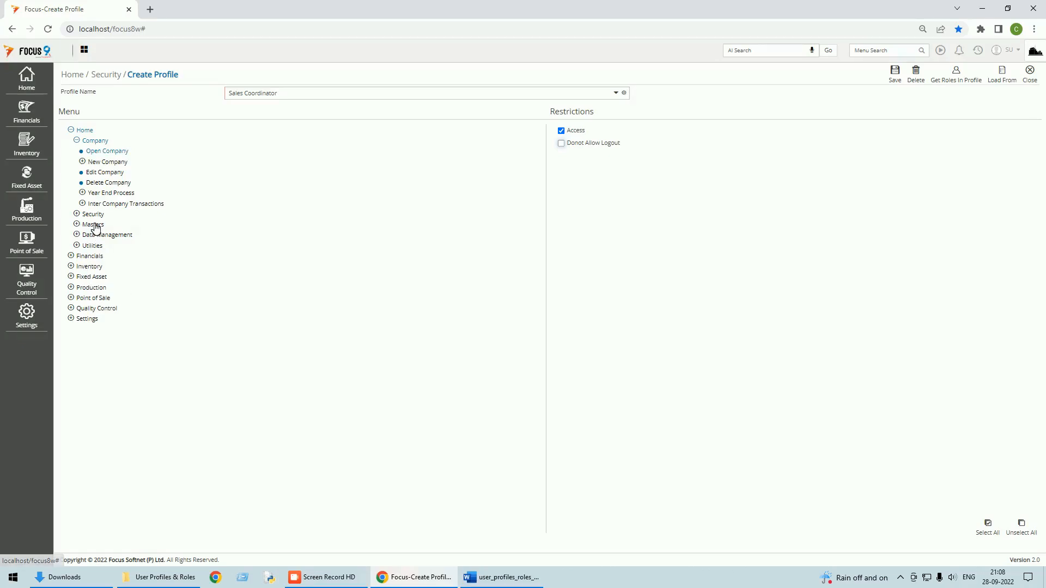
Step: Grant every restriction on Financials > Transactions > Sales > Local - Sales Enquiry
{"action": "left_click", "coordinate": [72, 257]}
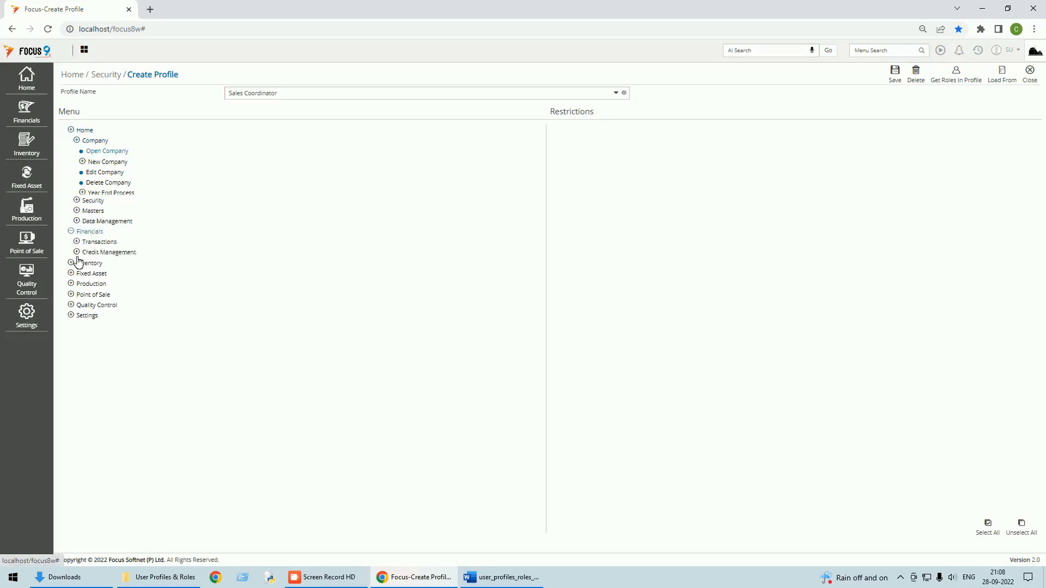
{"action": "left_click", "coordinate": [76, 150]}
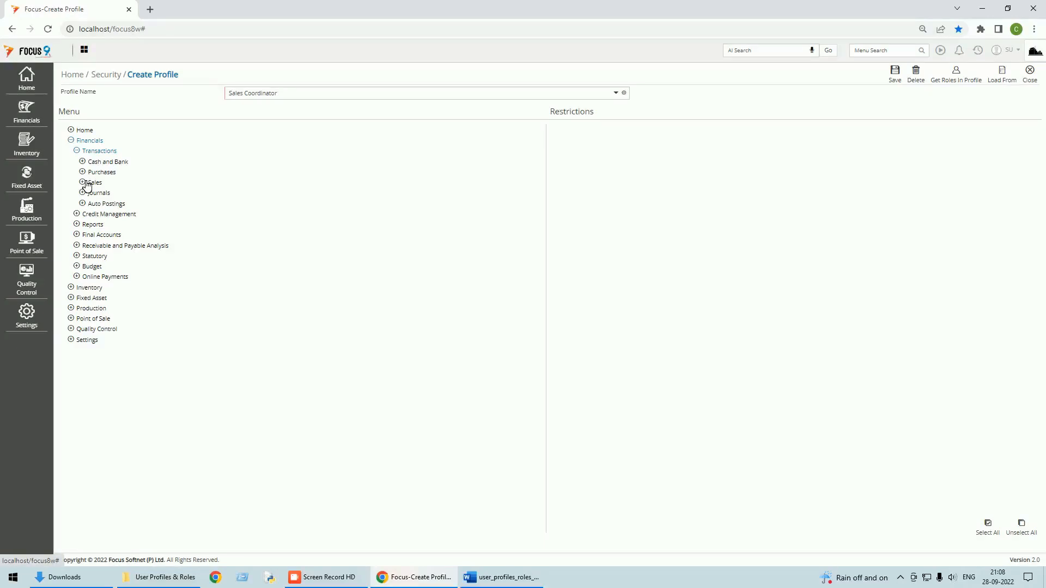
{"action": "left_click", "coordinate": [84, 183]}
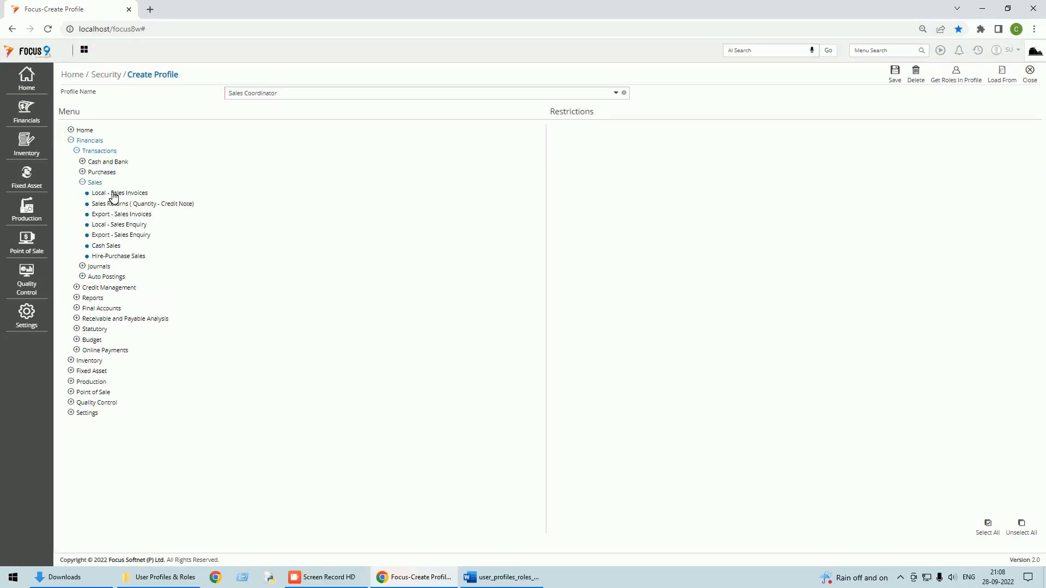
{"action": "left_click", "coordinate": [128, 224]}
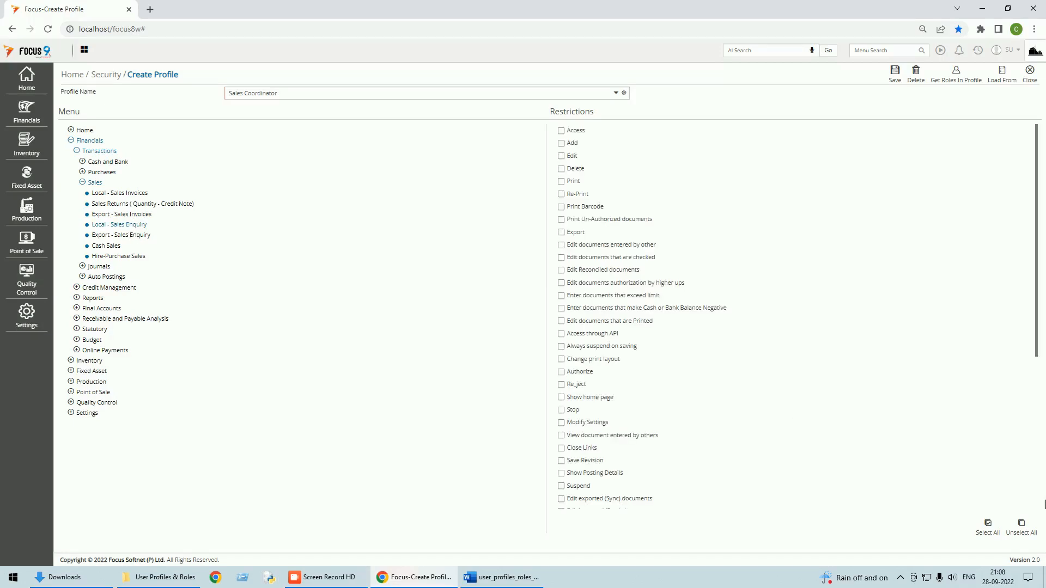
{"action": "left_click", "coordinate": [987, 524]}
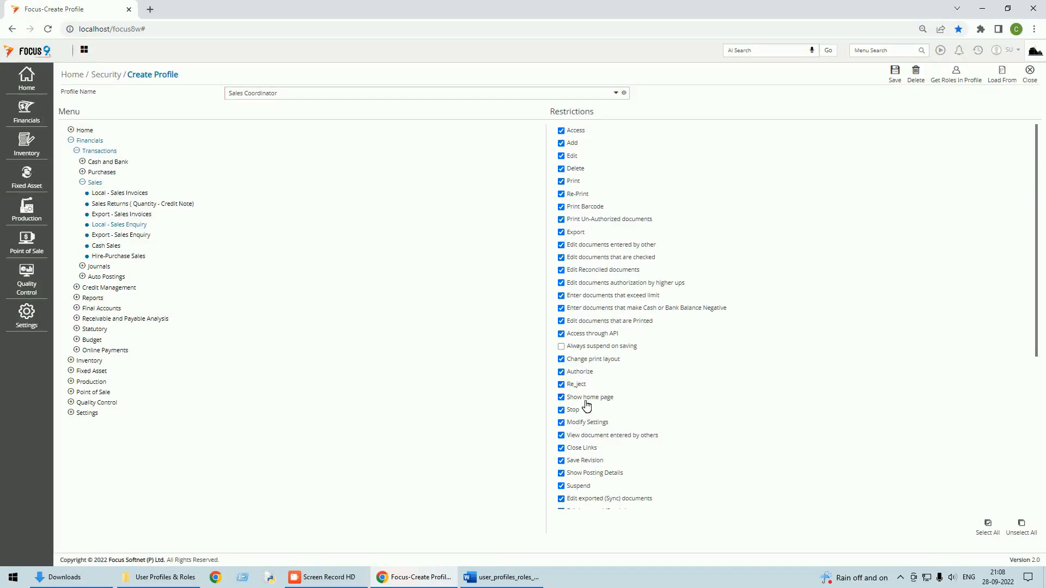
Step: Grant every restriction on Export - Sales Enquiry and save the Sales Coordinator profile
{"action": "scroll", "coordinate": [586, 406], "scroll_direction": "down", "scroll_amount": 3}
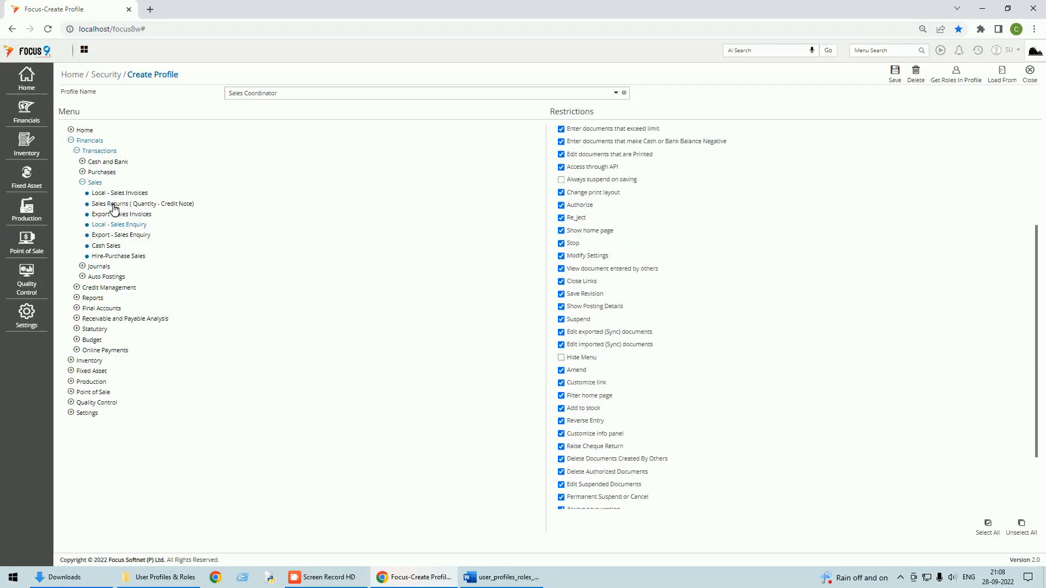
{"action": "left_click", "coordinate": [117, 236]}
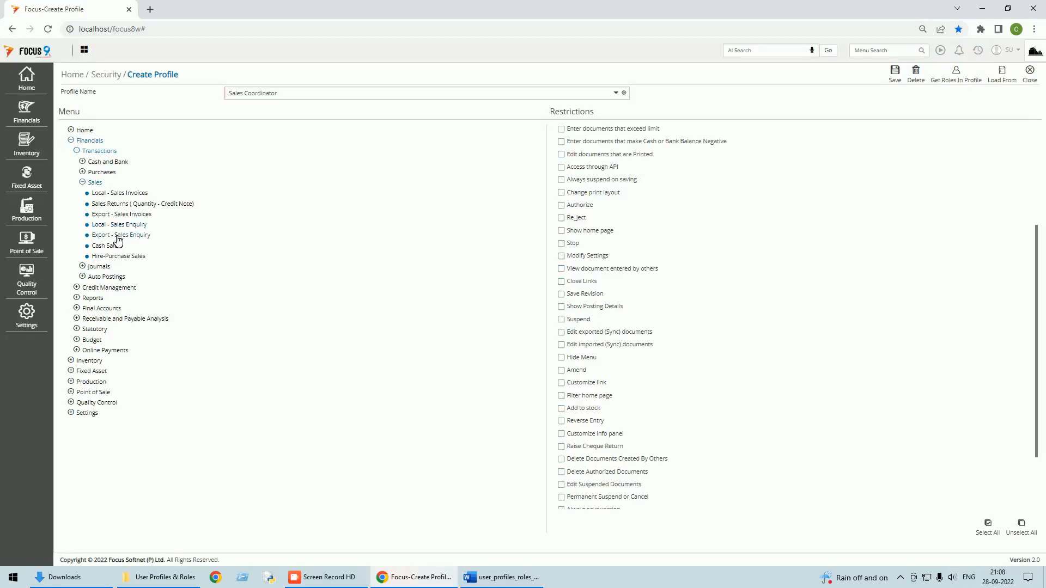
{"action": "left_click", "coordinate": [994, 534]}
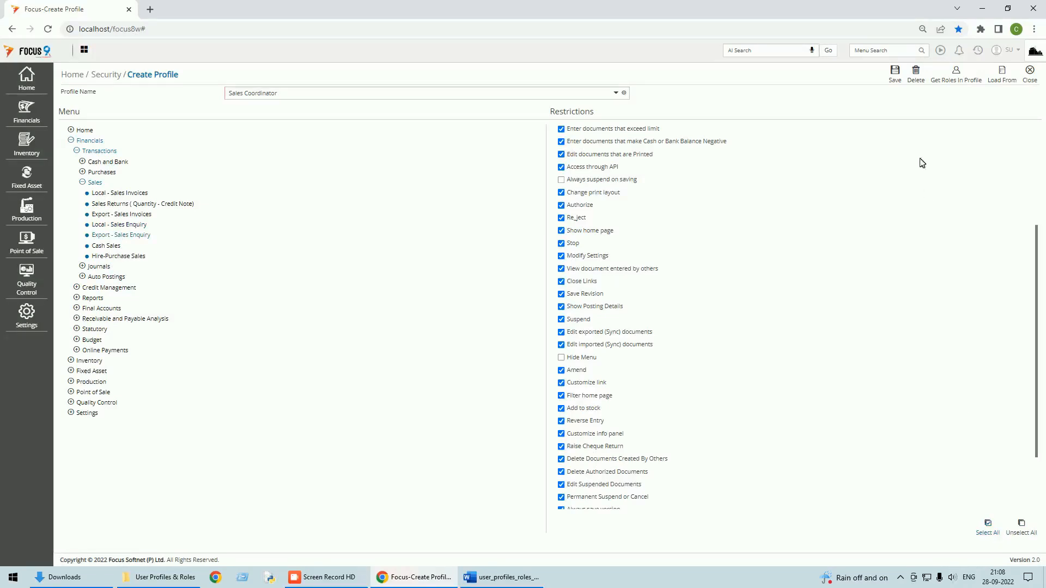
{"action": "left_click", "coordinate": [896, 81]}
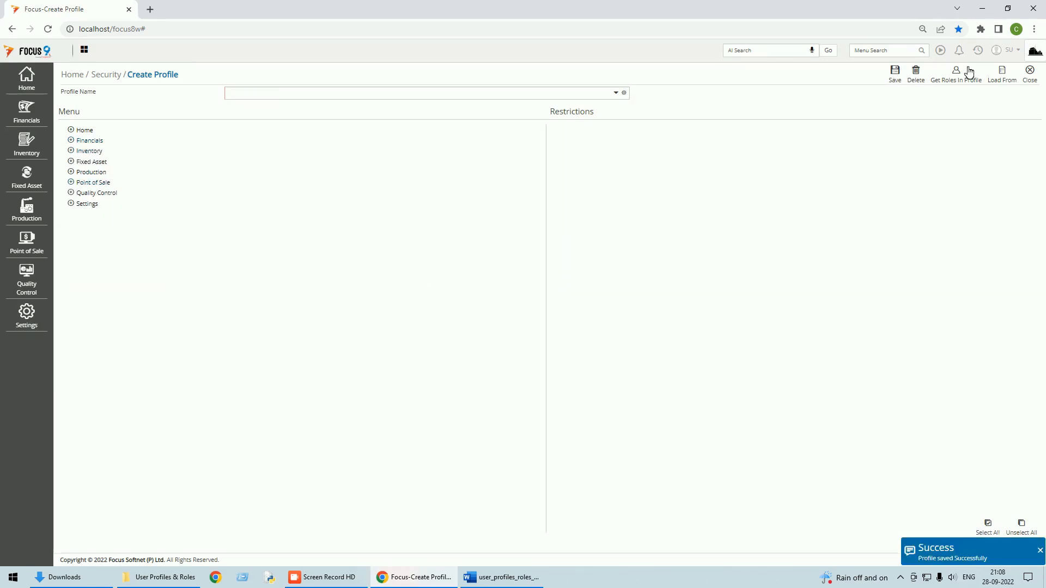
Step: Reopen Create Profile and load the Sales profile, then the Sales Coordinator profile
{"action": "left_click", "coordinate": [1029, 82]}
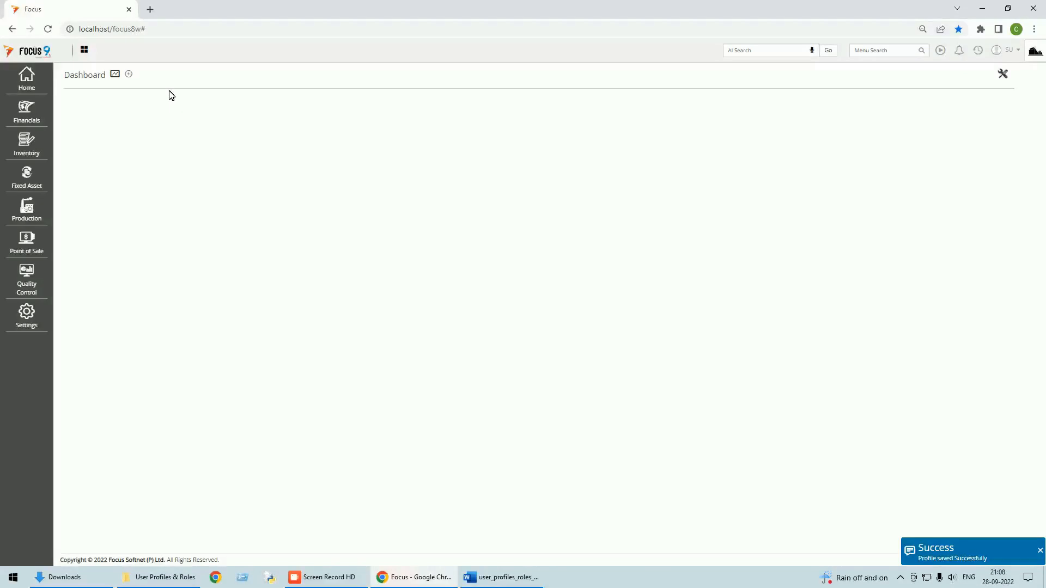
{"action": "left_click", "coordinate": [35, 85]}
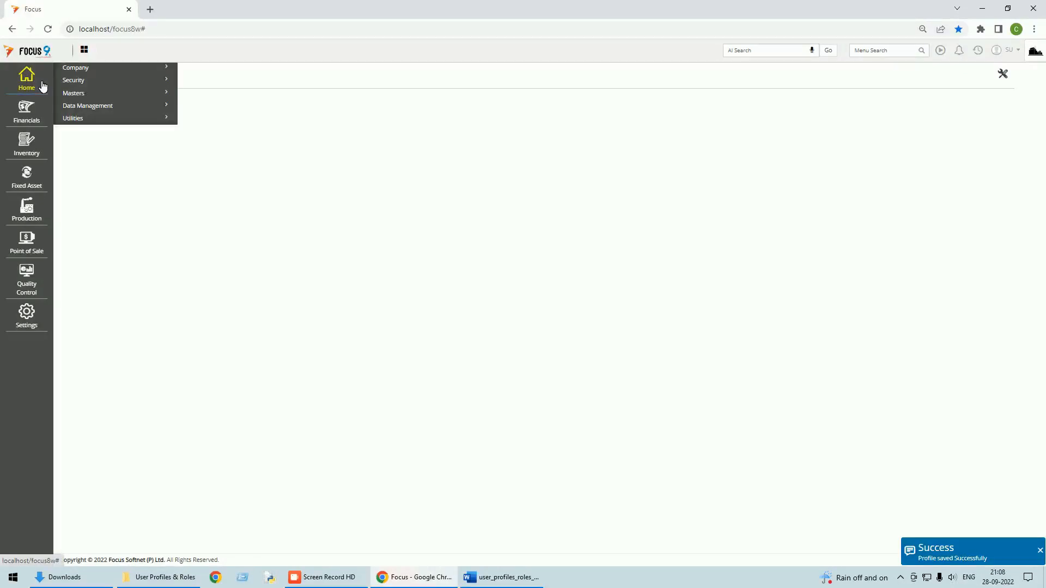
{"action": "left_click", "coordinate": [83, 82]}
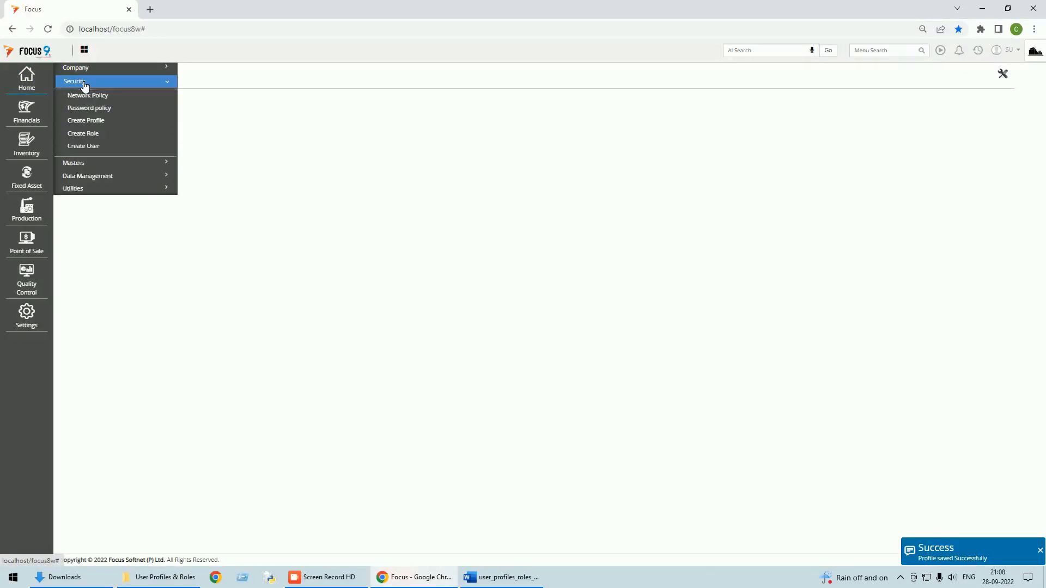
{"action": "left_click", "coordinate": [89, 119]}
{"action": "left_click", "coordinate": [617, 92]}
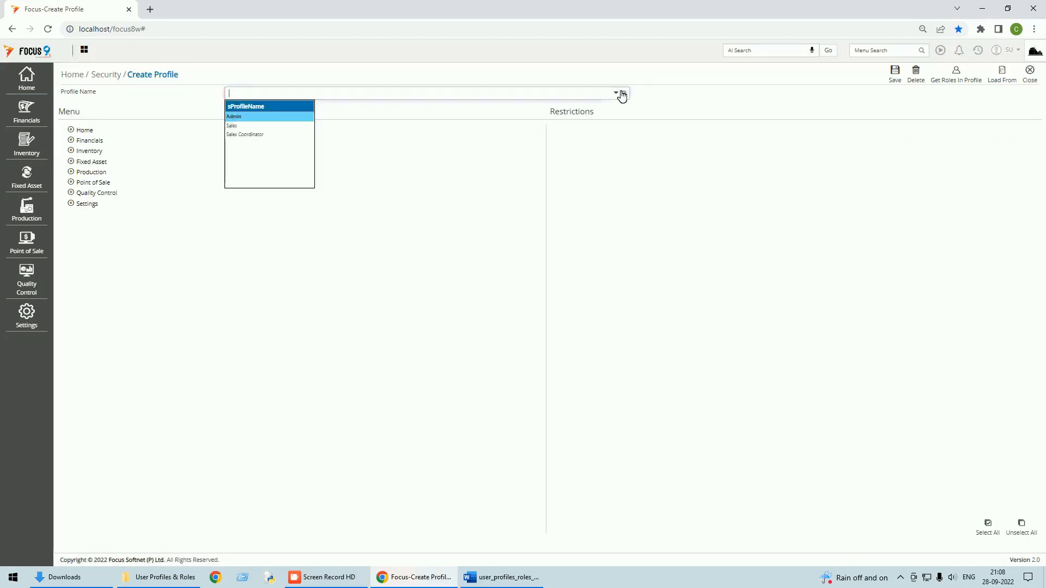
{"action": "left_click", "coordinate": [235, 126]}
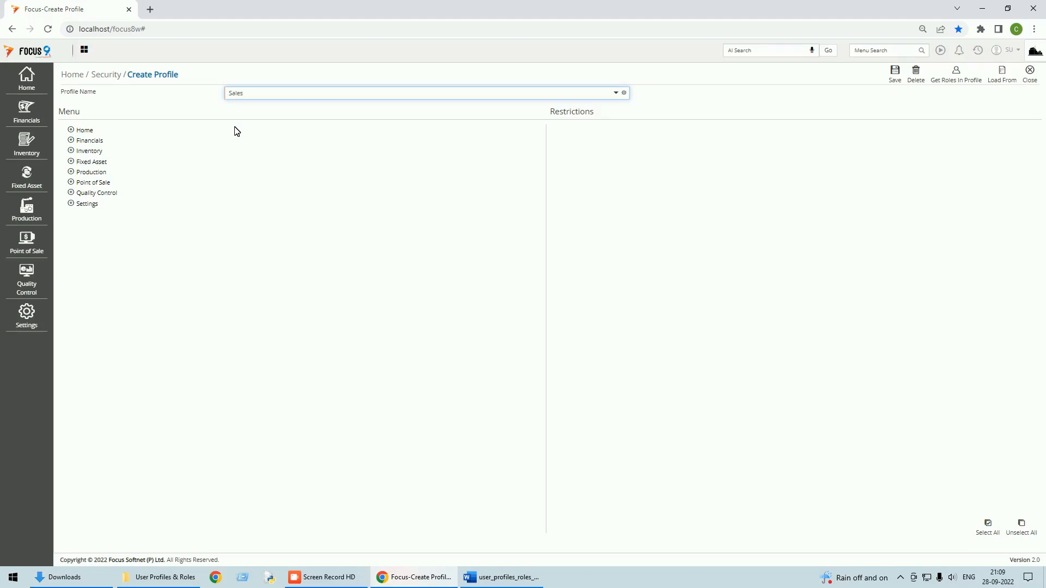
{"action": "key", "text": "Tab"}
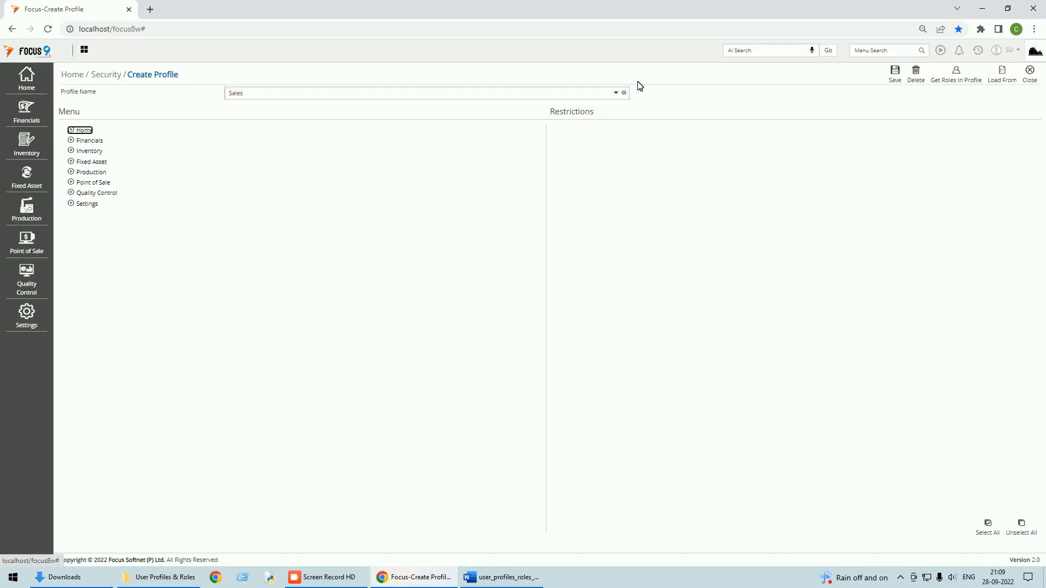
{"action": "left_click", "coordinate": [616, 93]}
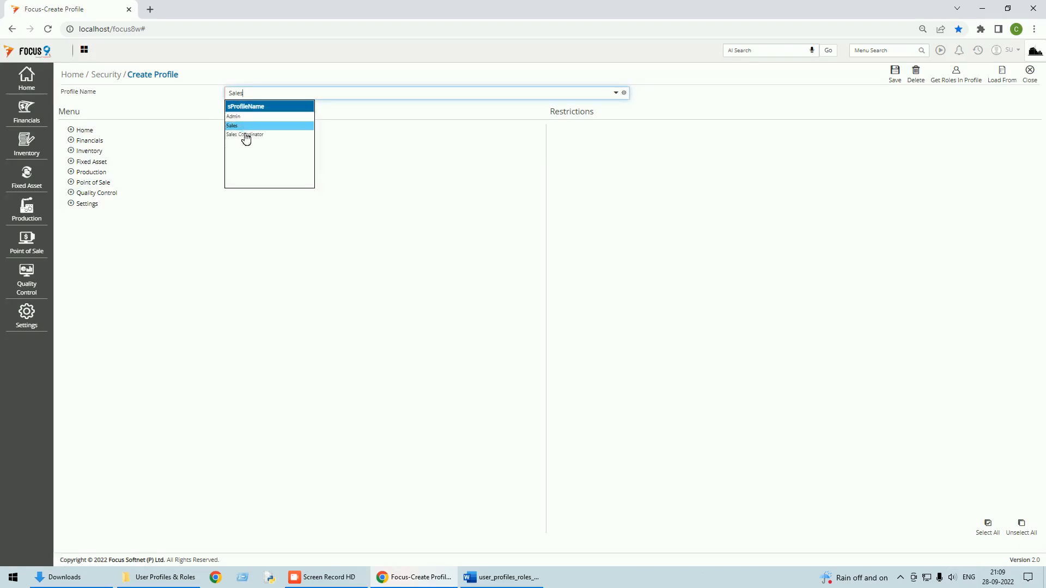
{"action": "left_click", "coordinate": [244, 137]}
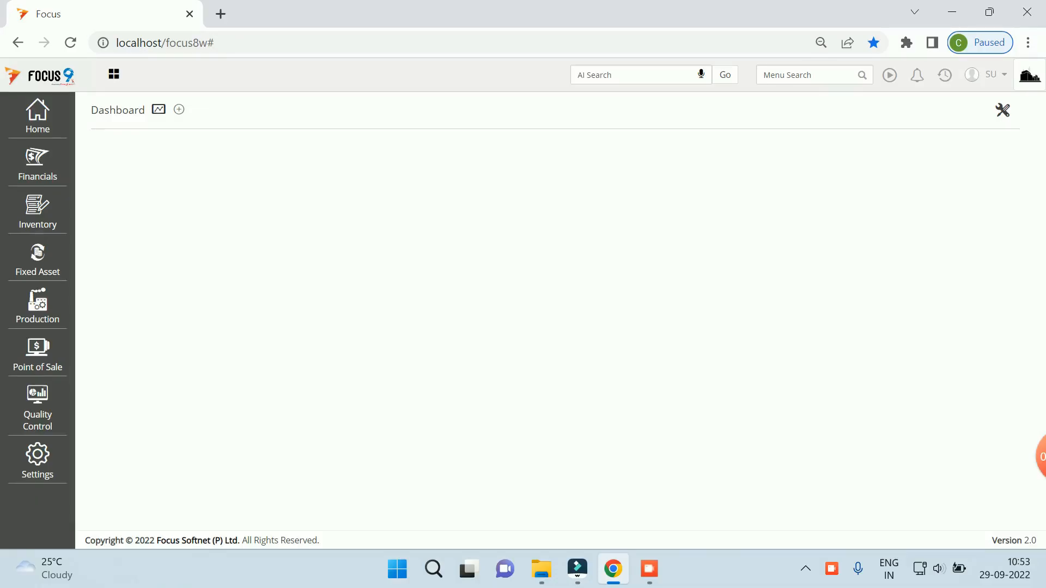
{"action": "left_click", "coordinate": [37, 116]}
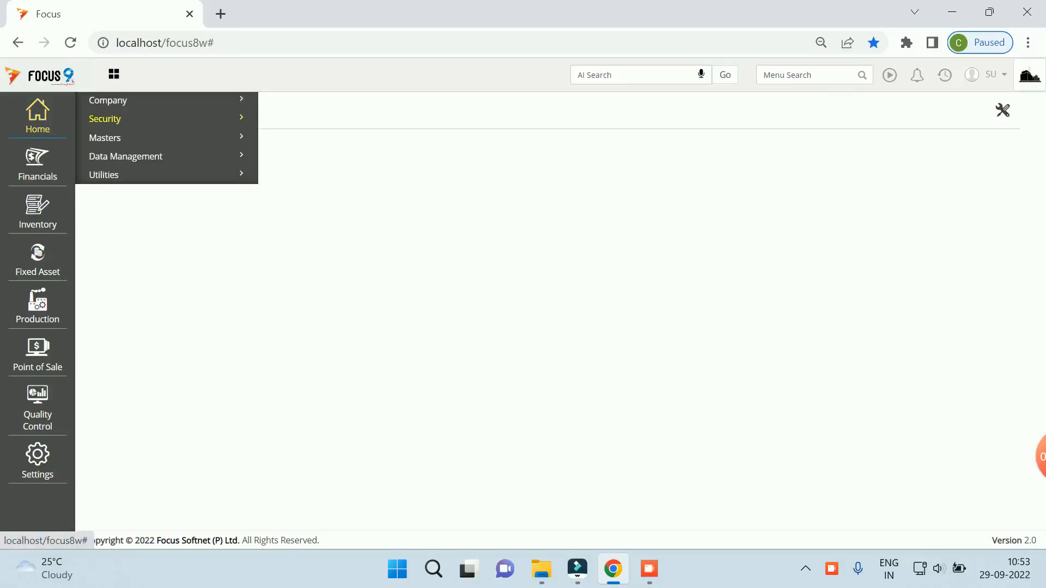
{"action": "left_click", "coordinate": [105, 118]}
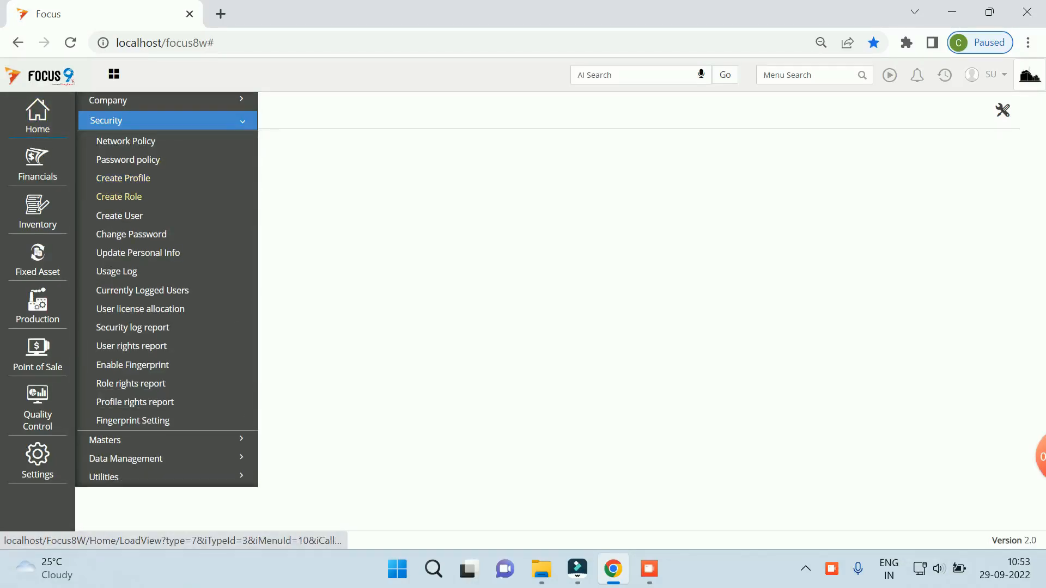
{"action": "left_click", "coordinate": [118, 196]}
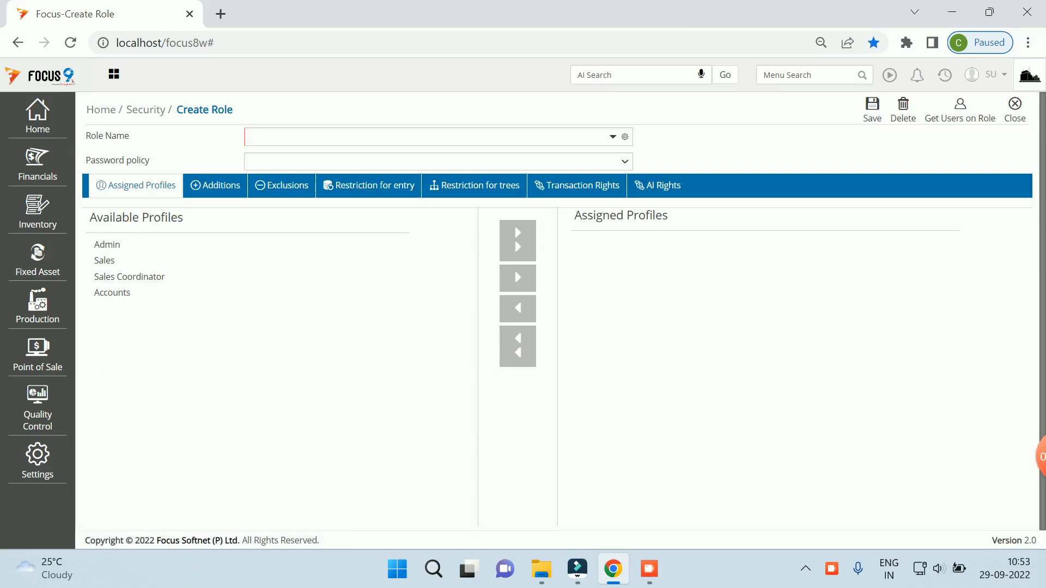
{"action": "left_click", "coordinate": [613, 137]}
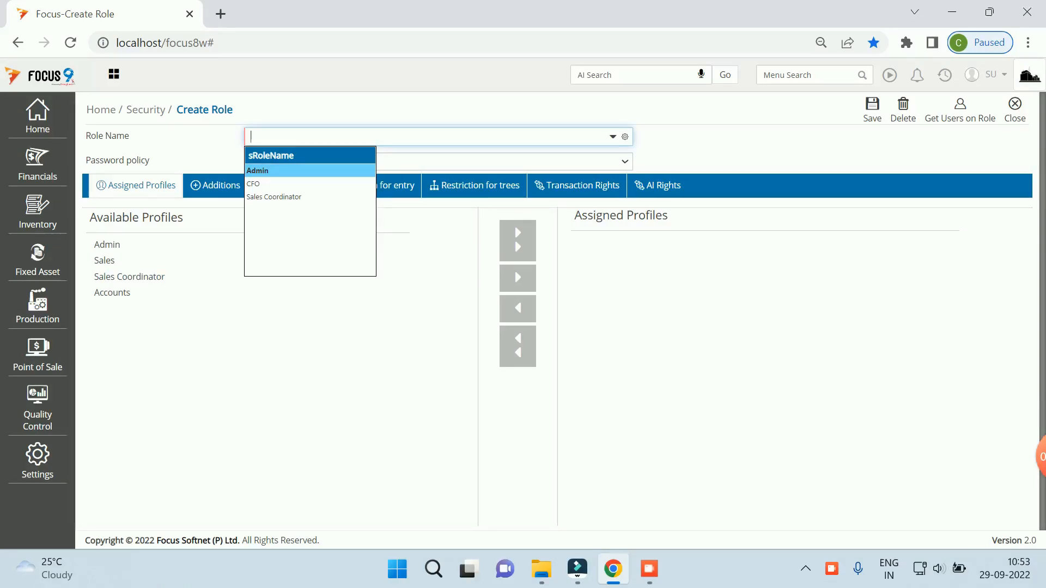
{"action": "key", "text": "Return"}
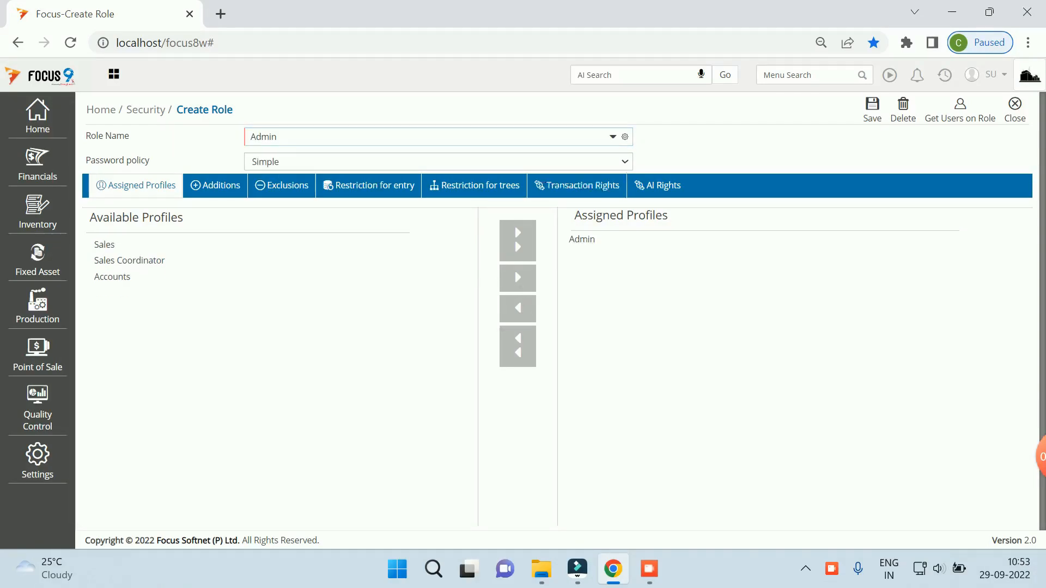
Step: Close the role form and go to Home > Security > Create Profile
{"action": "left_click", "coordinate": [1015, 109]}
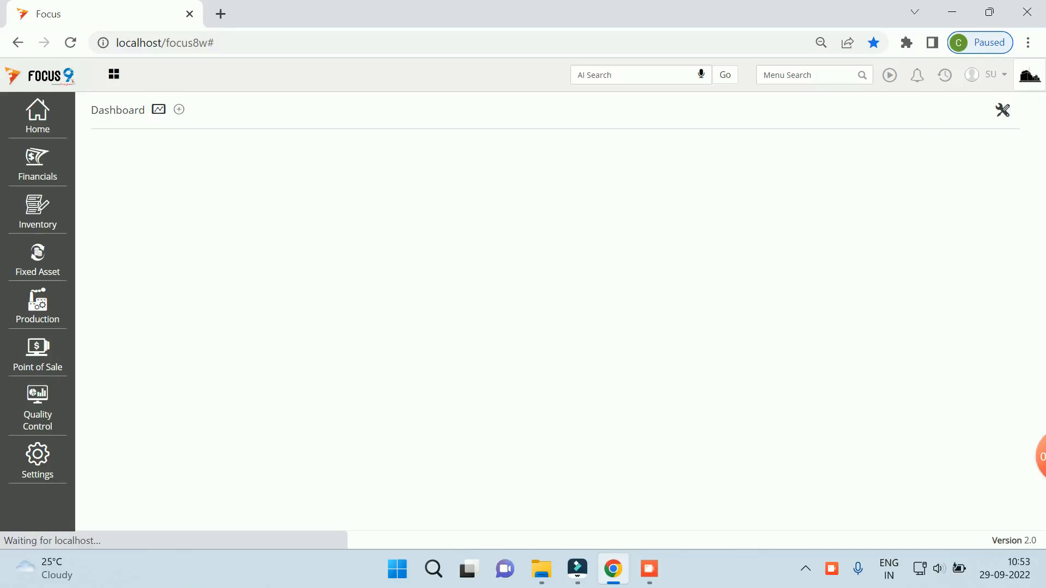
{"action": "left_click", "coordinate": [38, 116]}
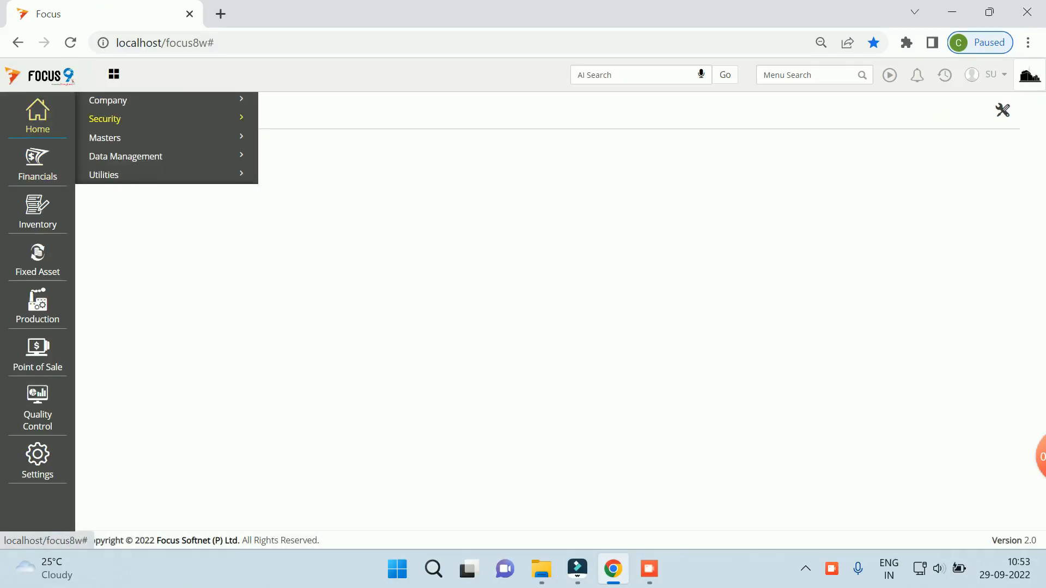
{"action": "left_click", "coordinate": [104, 119]}
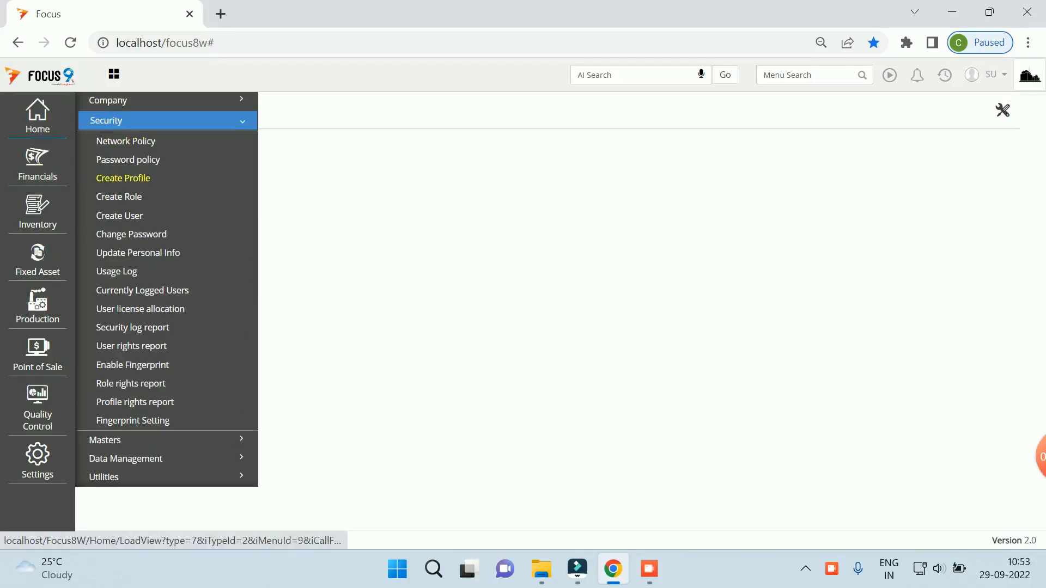
{"action": "left_click", "coordinate": [121, 174]}
Step: Enter 'Accounts Receivables' as the new profile name
{"action": "left_click", "coordinate": [617, 137]}
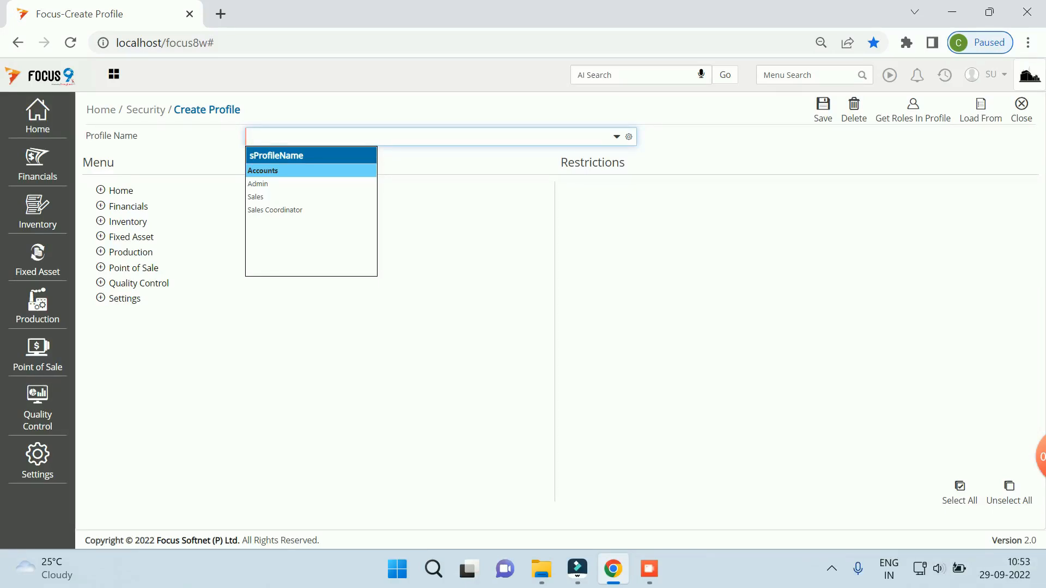
{"action": "key", "text": "Return"}
{"action": "type", "text": "Re"}
{"action": "type", "text": "ceiba"}
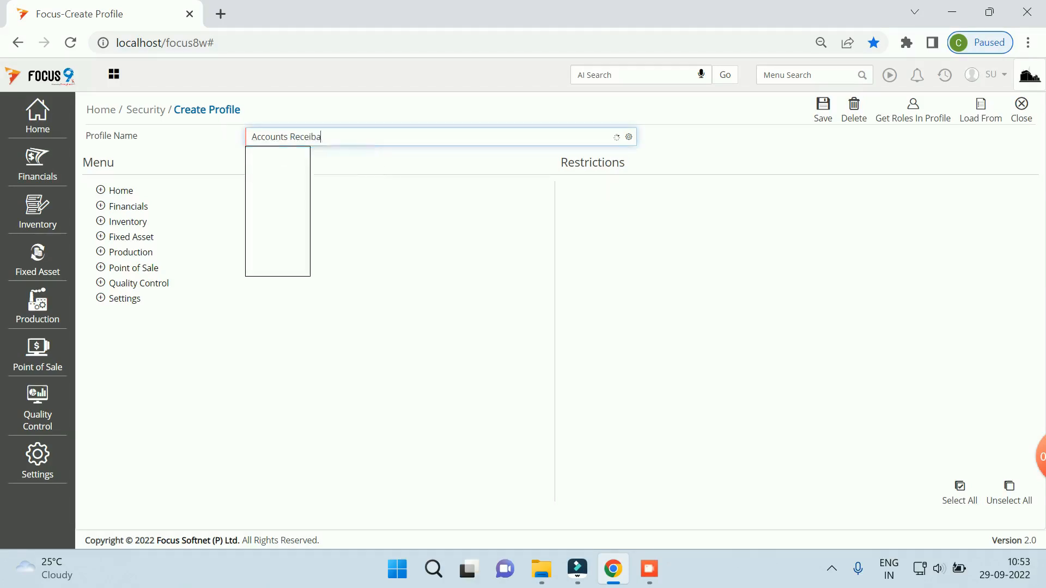
{"action": "key", "text": "BackSpace"}
{"action": "type", "text": "vables"}
{"action": "key", "text": "Tab"}
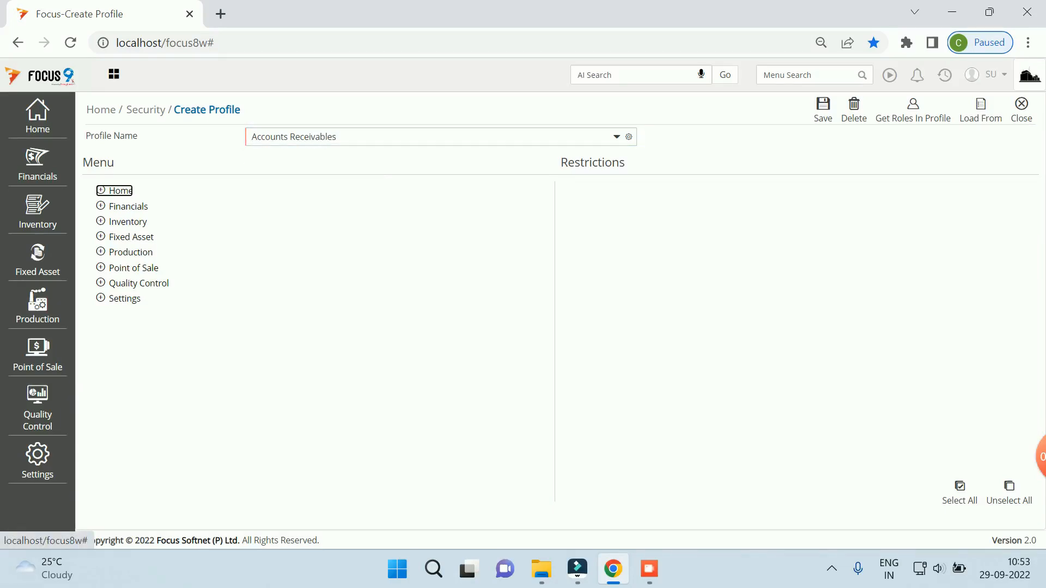
Step: Select Customer Statements under Financials > Receivable and Payable Analysis > Customer Detail and tick all its restrictions
{"action": "left_click", "coordinate": [128, 206]}
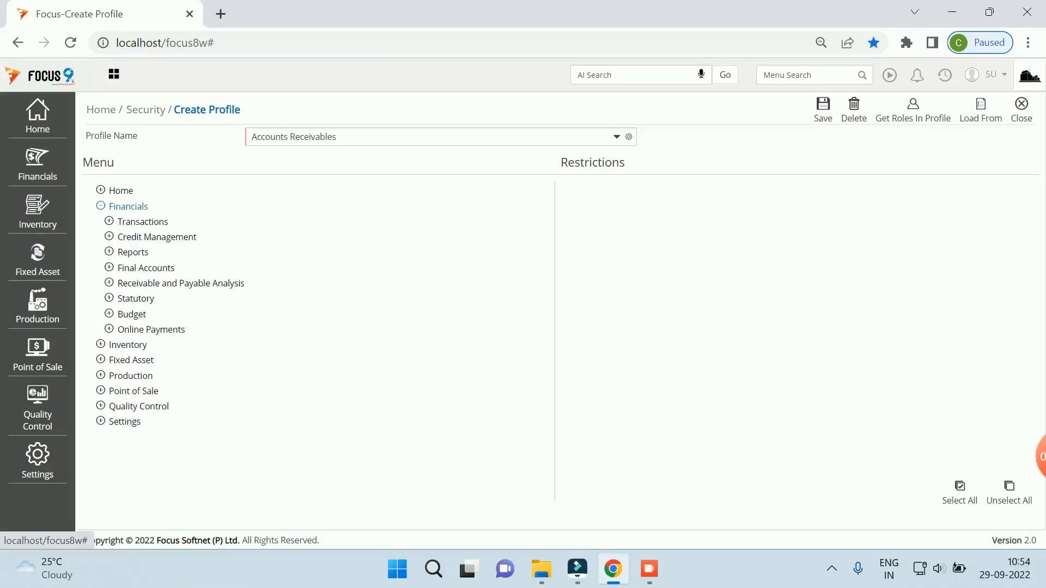
{"action": "left_click", "coordinate": [181, 283]}
{"action": "left_click", "coordinate": [158, 299]}
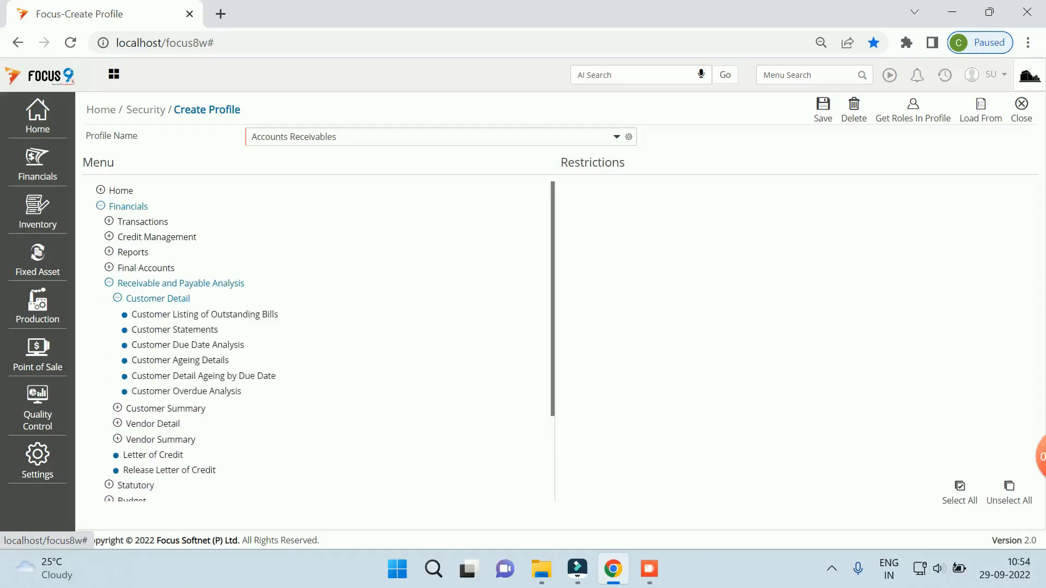
{"action": "left_click", "coordinate": [174, 329]}
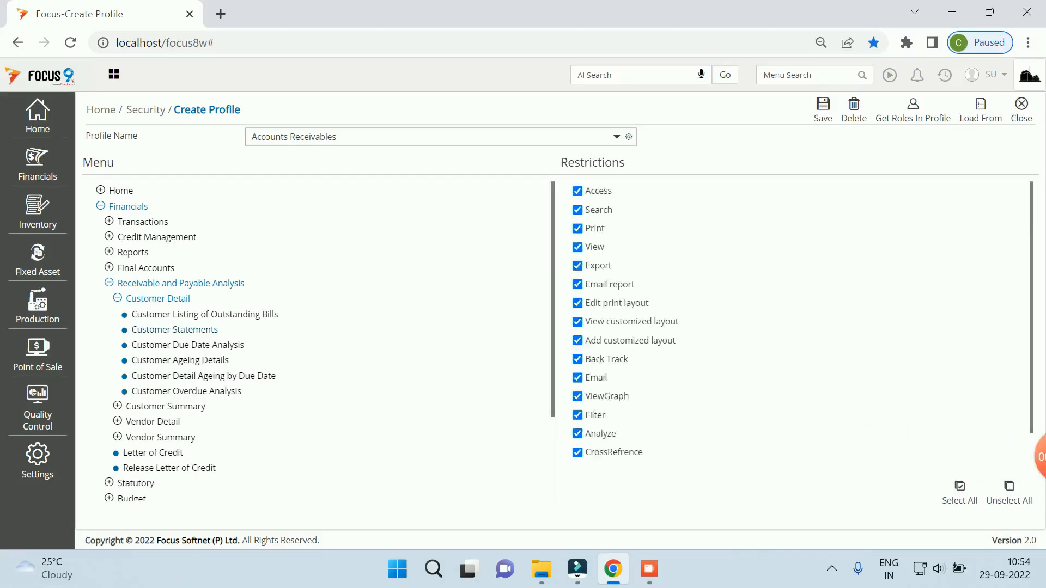
{"action": "left_click", "coordinate": [187, 345]}
{"action": "left_click", "coordinate": [158, 299]}
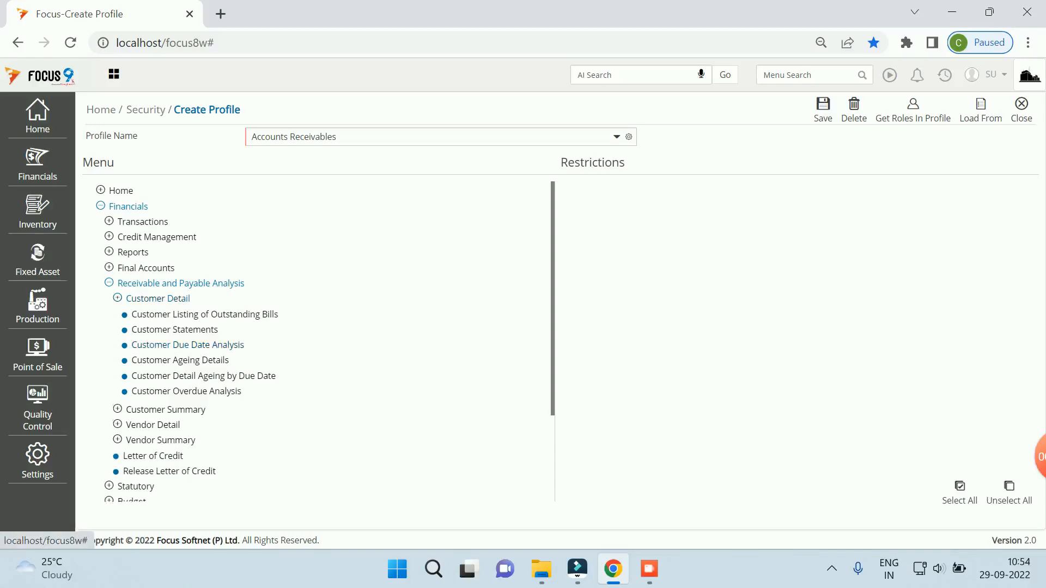
{"action": "left_click", "coordinate": [960, 493]}
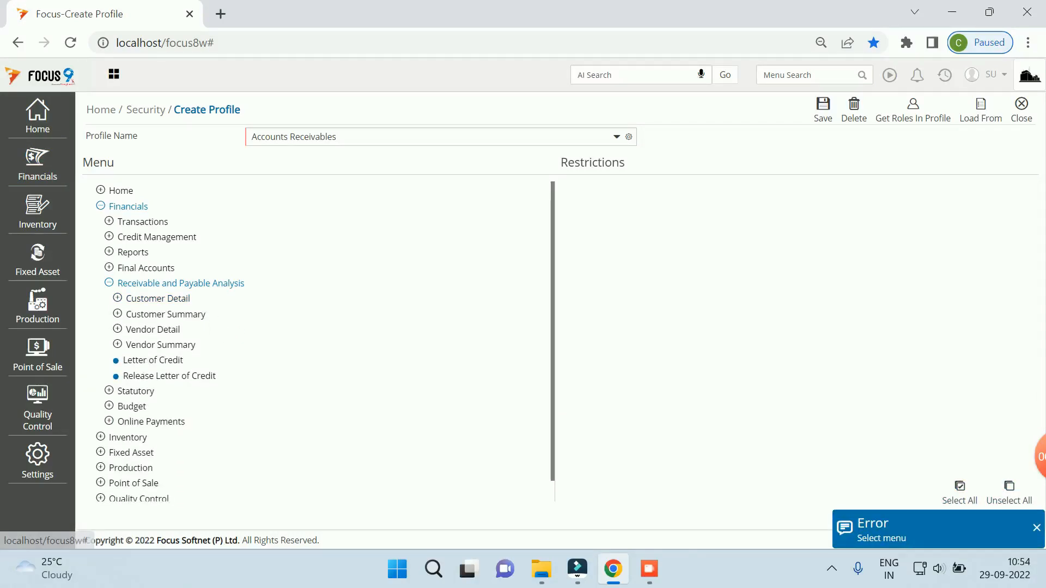
{"action": "left_click", "coordinate": [109, 283]}
{"action": "left_click", "coordinate": [960, 491]}
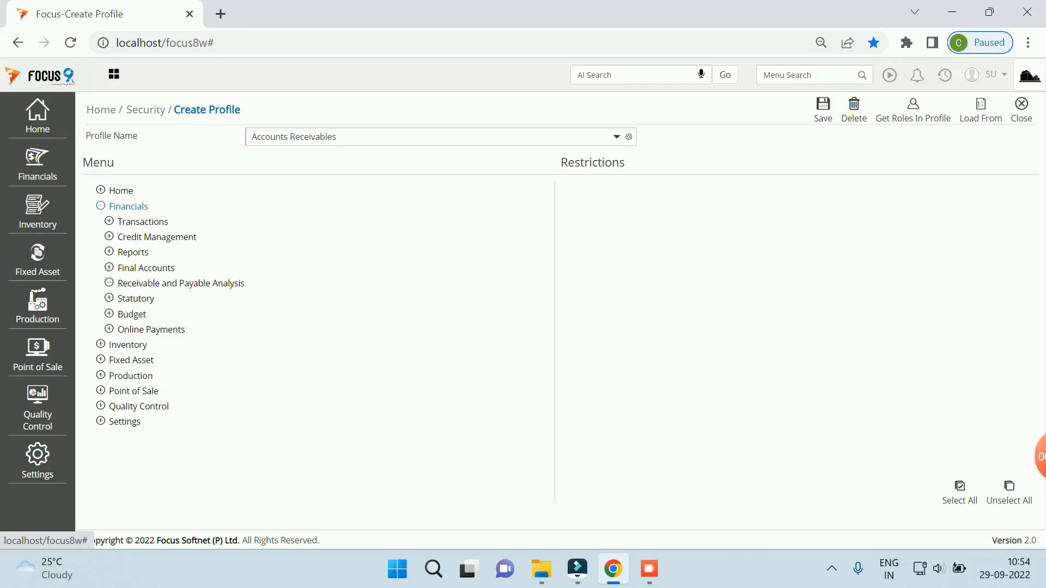
Step: Grant every restriction on the Ledger, Cash Book and Bank Book reports
{"action": "left_click", "coordinate": [132, 252]}
{"action": "left_click", "coordinate": [137, 268]}
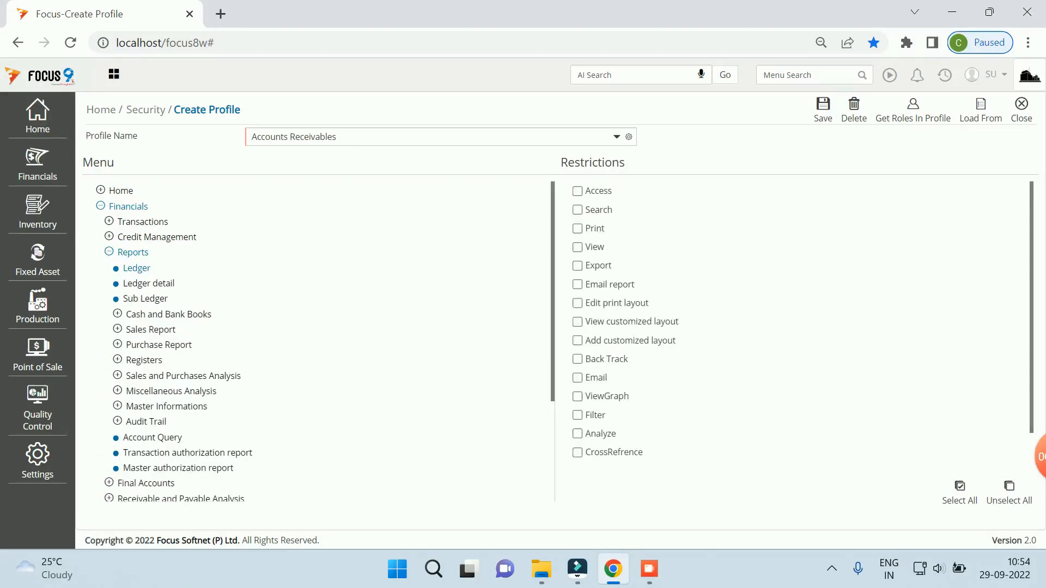
{"action": "left_click", "coordinate": [960, 493]}
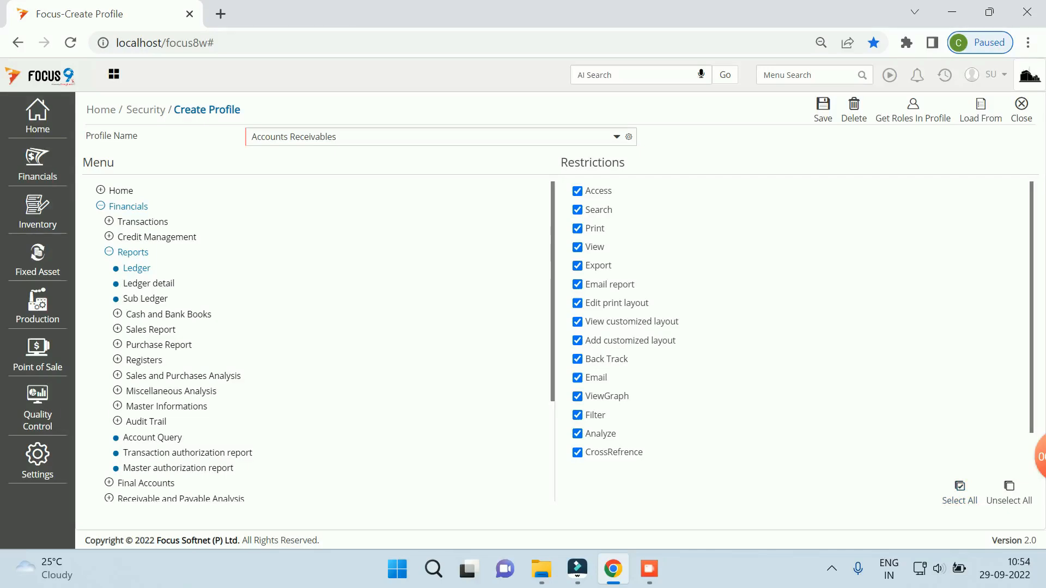
{"action": "left_click", "coordinate": [168, 314]}
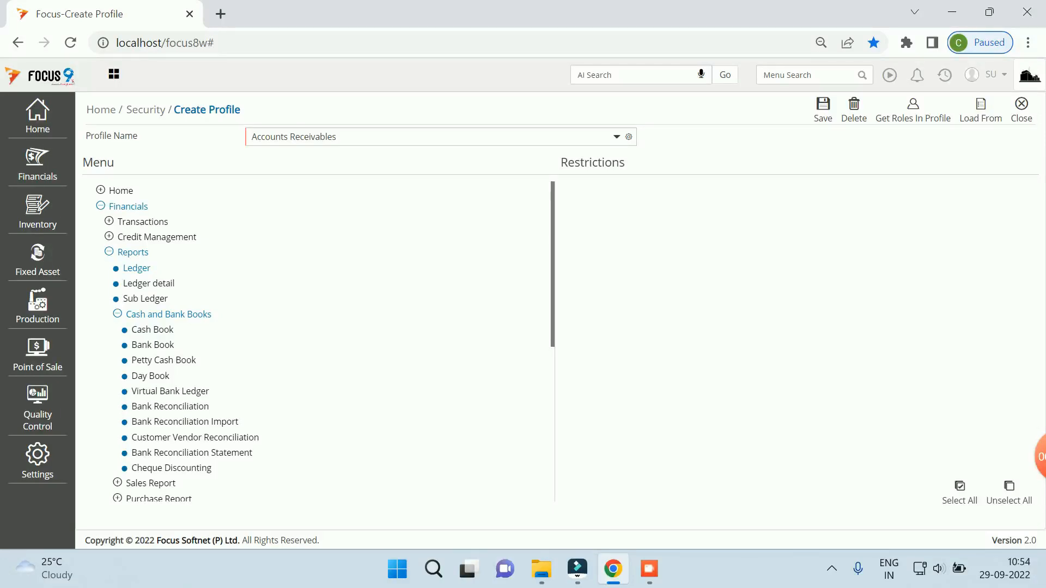
{"action": "scroll", "coordinate": [319, 341], "scroll_direction": "down", "scroll_amount": 1}
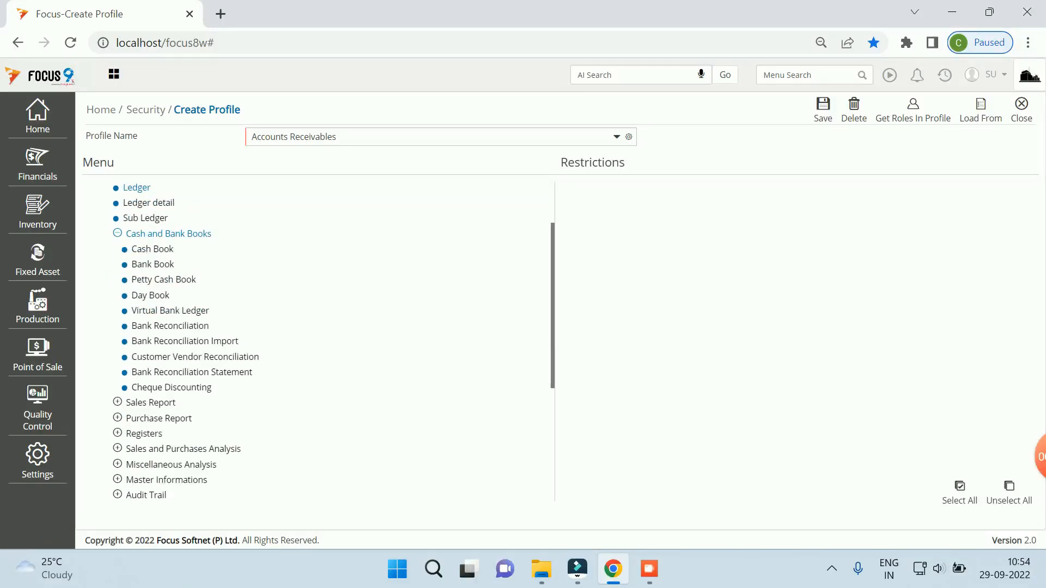
{"action": "scroll", "coordinate": [318, 342], "scroll_direction": "up", "scroll_amount": 1}
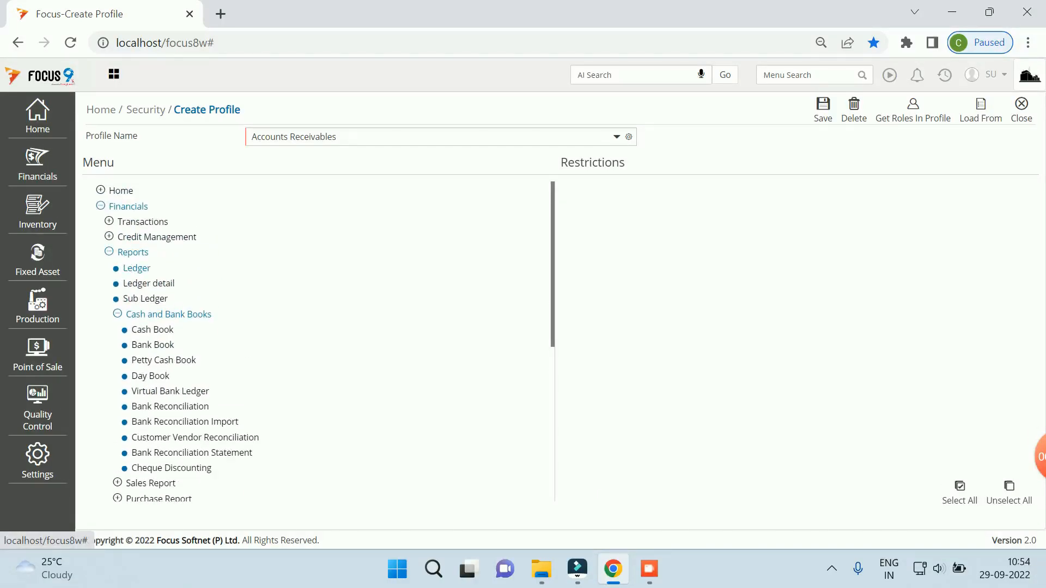
{"action": "left_click", "coordinate": [152, 329]}
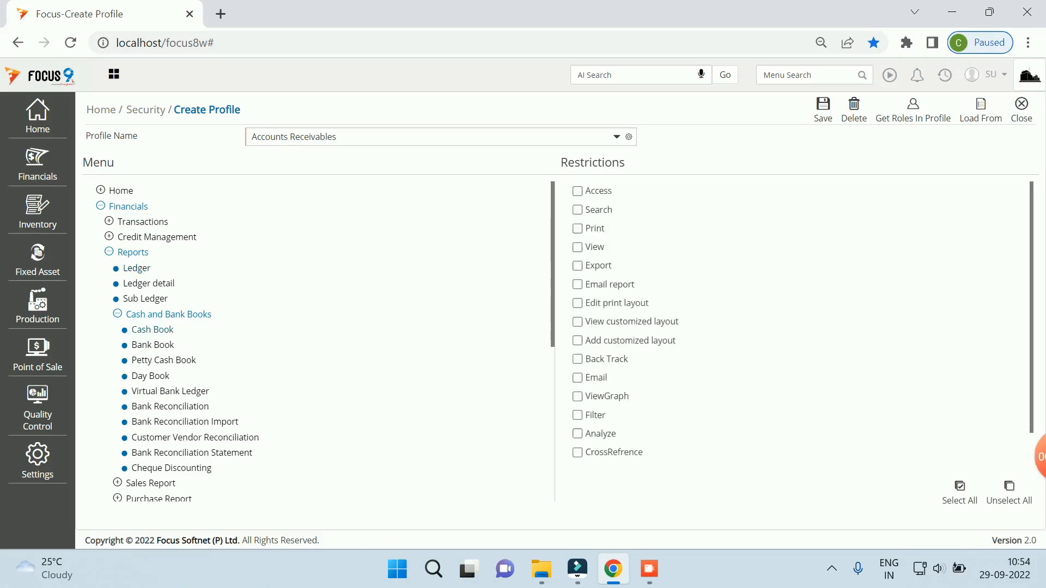
{"action": "left_click", "coordinate": [960, 491]}
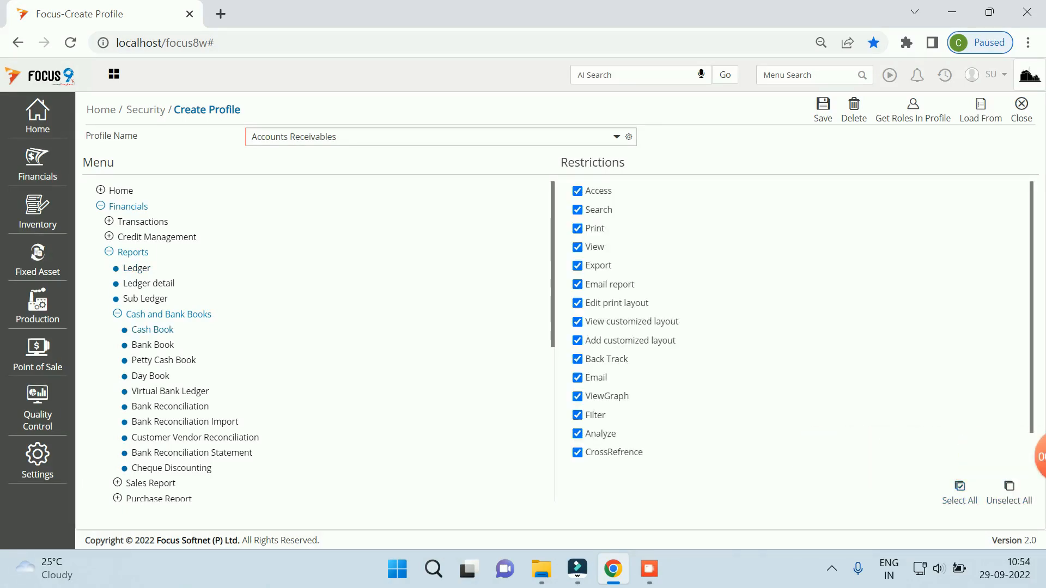
{"action": "left_click", "coordinate": [152, 345]}
{"action": "left_click", "coordinate": [959, 488]}
{"action": "left_click", "coordinate": [168, 315]}
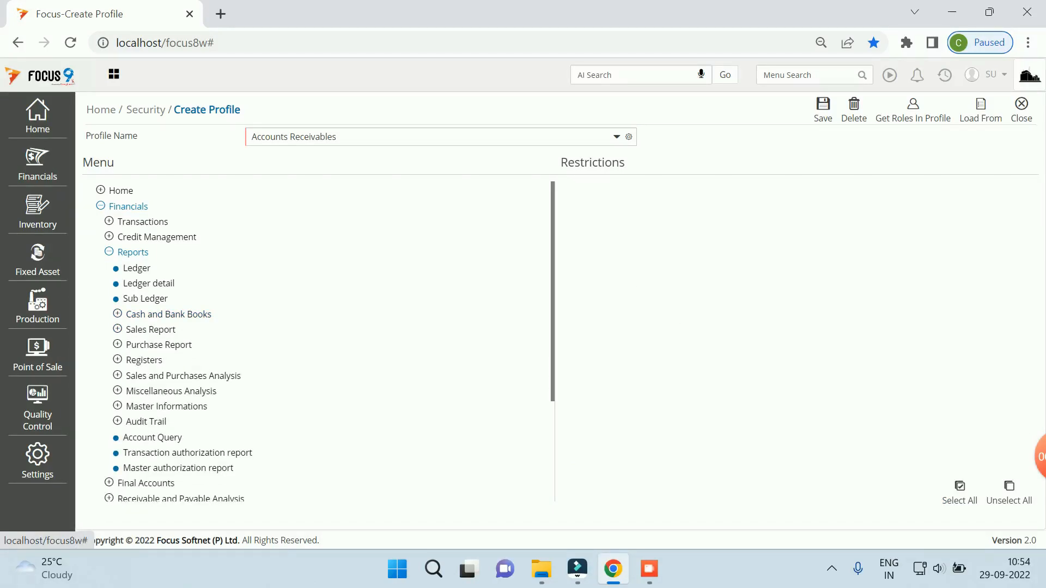
Step: Grant every restriction on the Receipt Register and PDC Receipts Register reports
{"action": "left_click", "coordinate": [150, 330]}
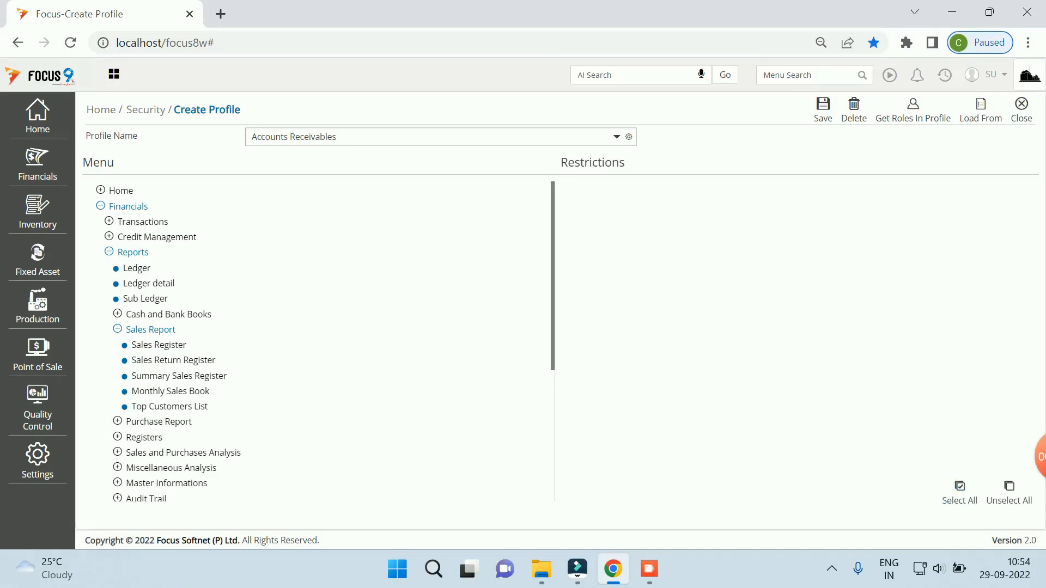
{"action": "scroll", "coordinate": [321, 342], "scroll_direction": "down", "scroll_amount": 3}
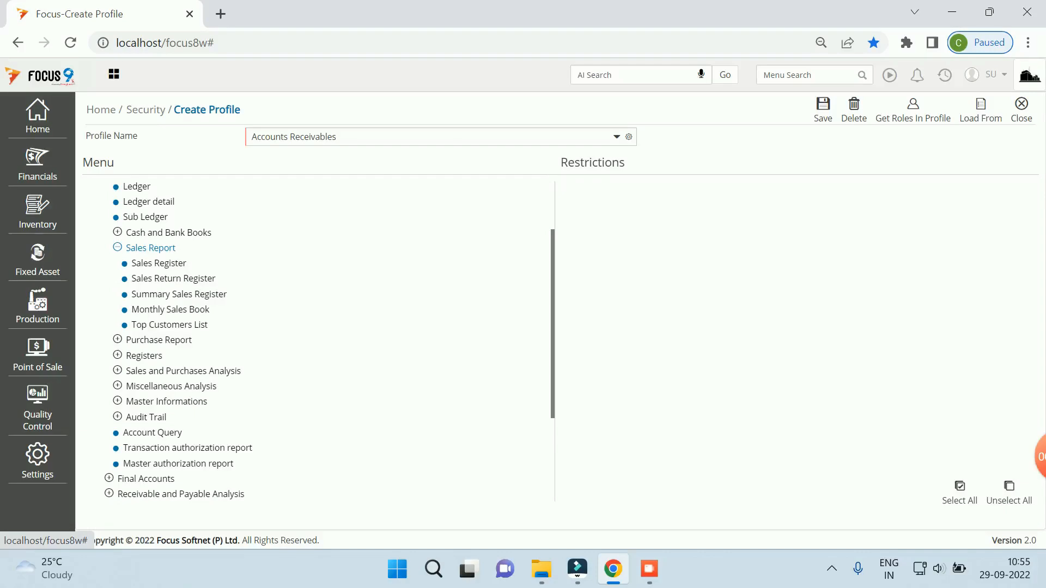
{"action": "left_click", "coordinate": [143, 355]}
{"action": "left_click", "coordinate": [162, 355]}
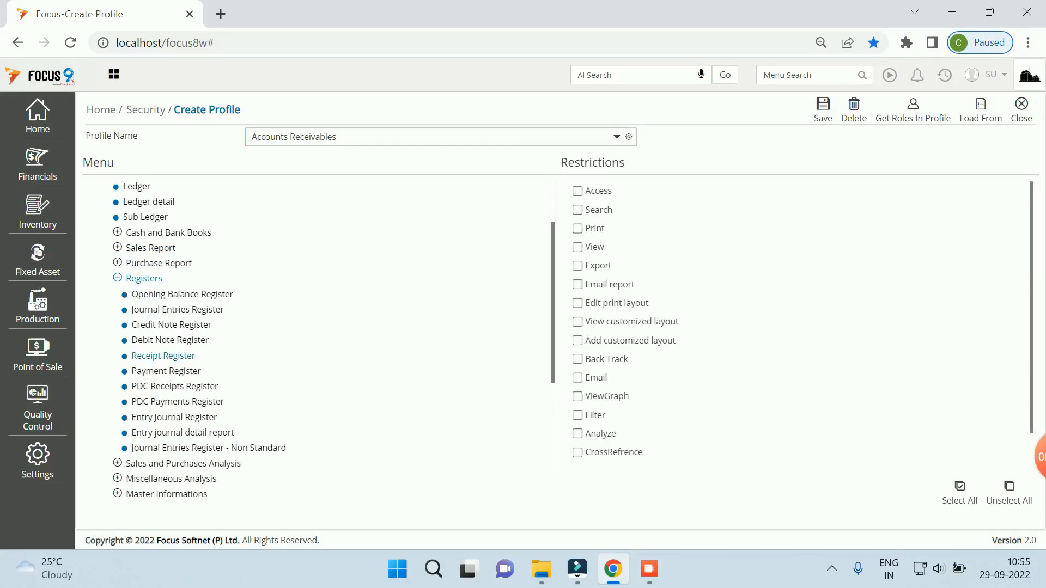
{"action": "left_click", "coordinate": [960, 491]}
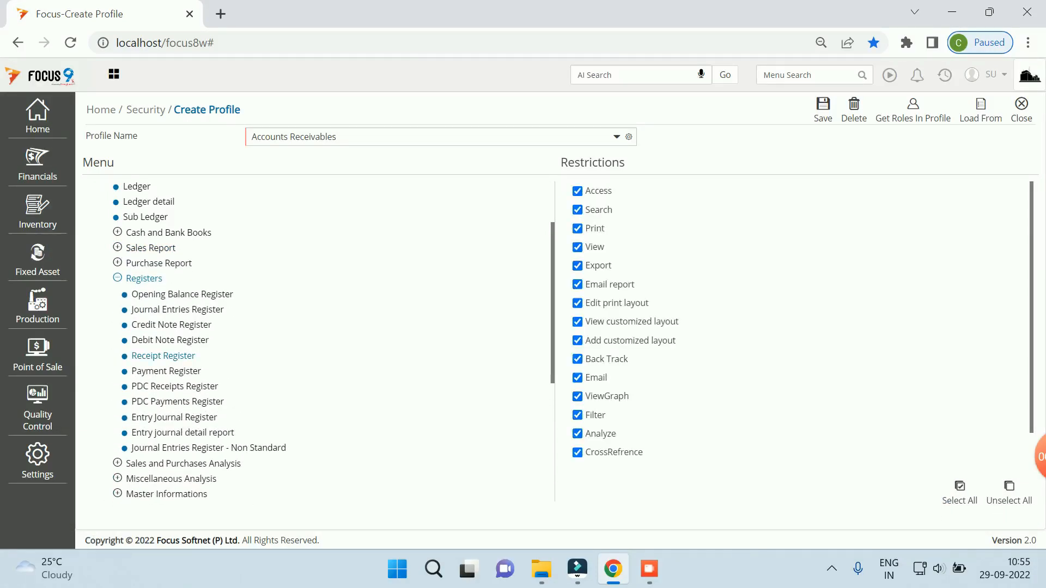
{"action": "left_click", "coordinate": [174, 387]}
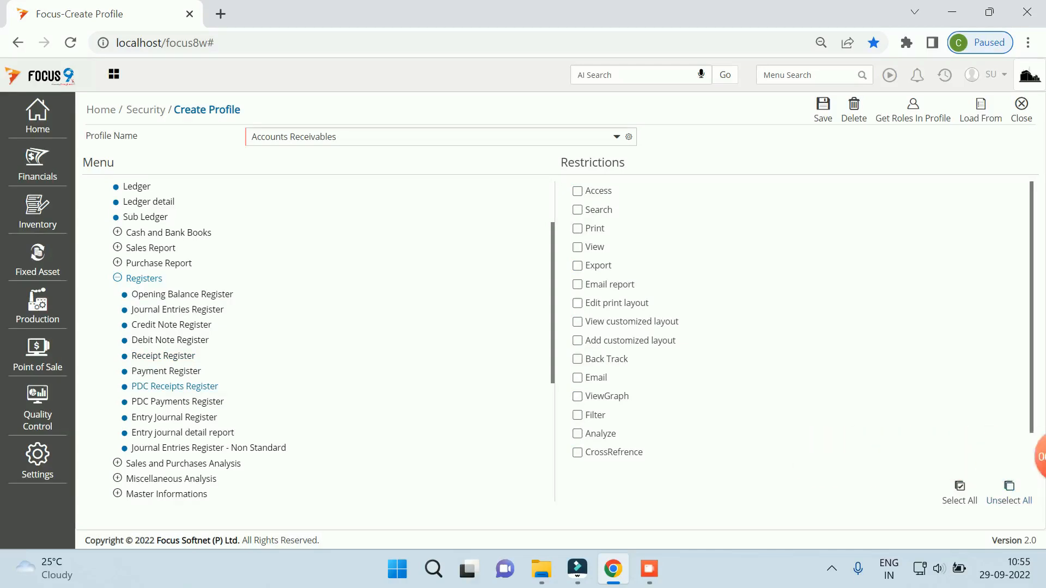
{"action": "left_click", "coordinate": [960, 492]}
{"action": "left_click_drag", "start_coordinate": [553, 283], "coordinate": [552, 284]}
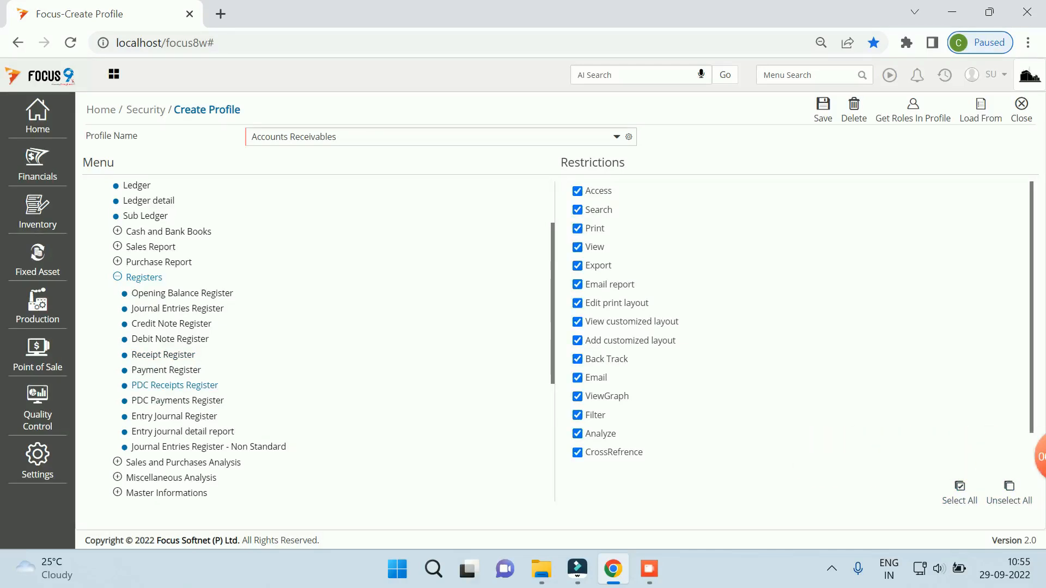
{"action": "scroll", "coordinate": [319, 341], "scroll_direction": "down", "scroll_amount": 1}
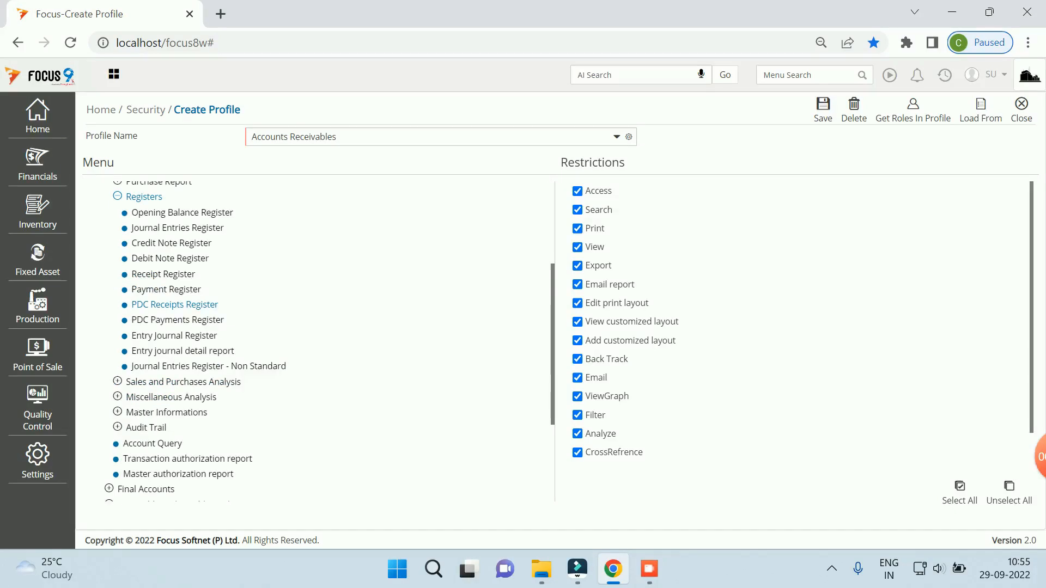
{"action": "scroll", "coordinate": [319, 342], "scroll_direction": "up", "scroll_amount": 1}
{"action": "scroll", "coordinate": [318, 342], "scroll_direction": "down", "scroll_amount": 2}
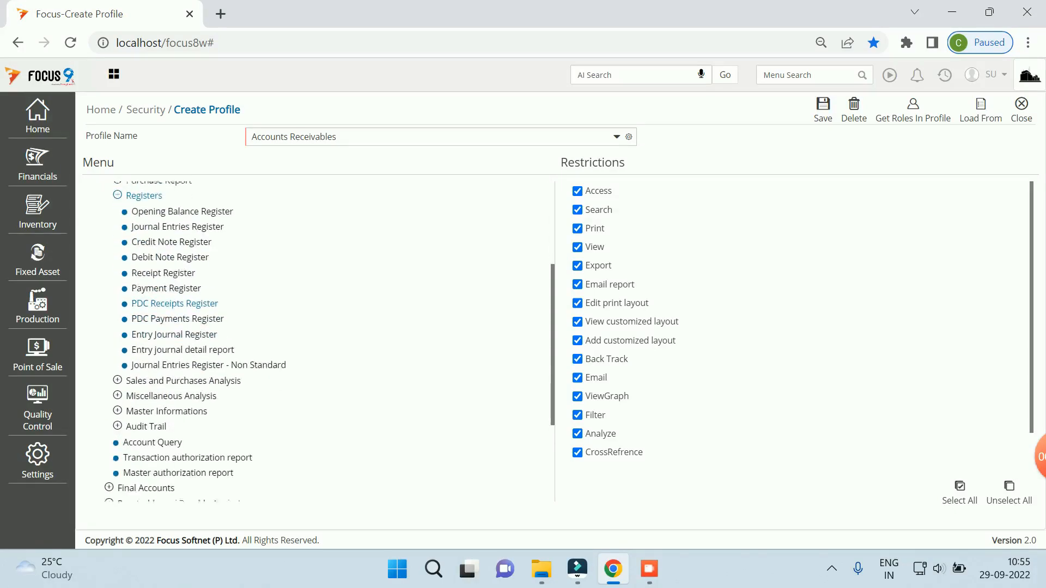
{"action": "scroll", "coordinate": [167, 476], "scroll_direction": "down", "scroll_amount": 2}
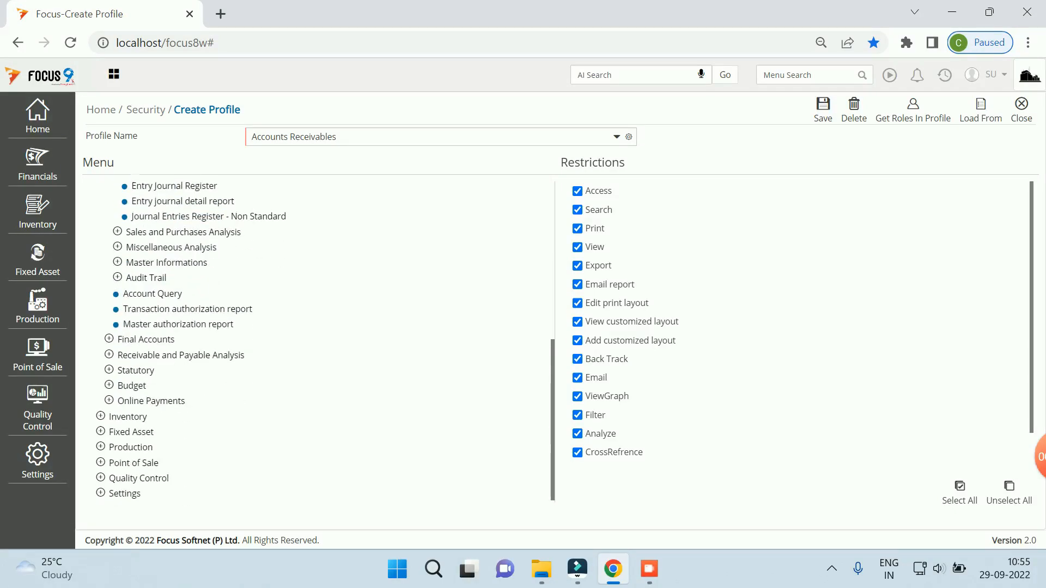
{"action": "scroll", "coordinate": [167, 476], "scroll_direction": "up", "scroll_amount": 10}
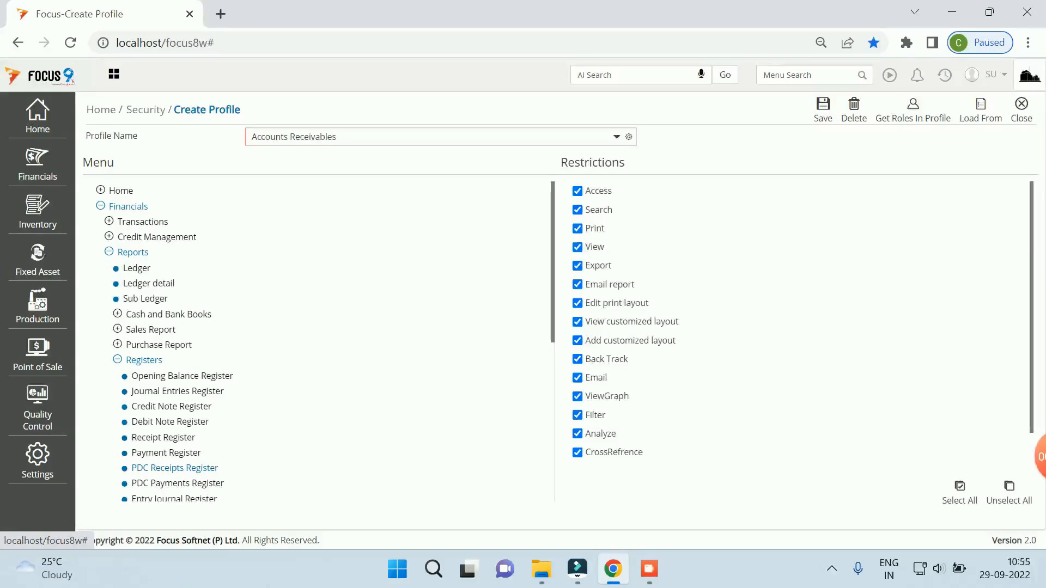
{"action": "left_click", "coordinate": [133, 252]}
Step: Grant full rights on Transactions > Cash and Bank Receipts, Bank Receipts and Post-Dated Receipts, then save
{"action": "left_click", "coordinate": [143, 221]}
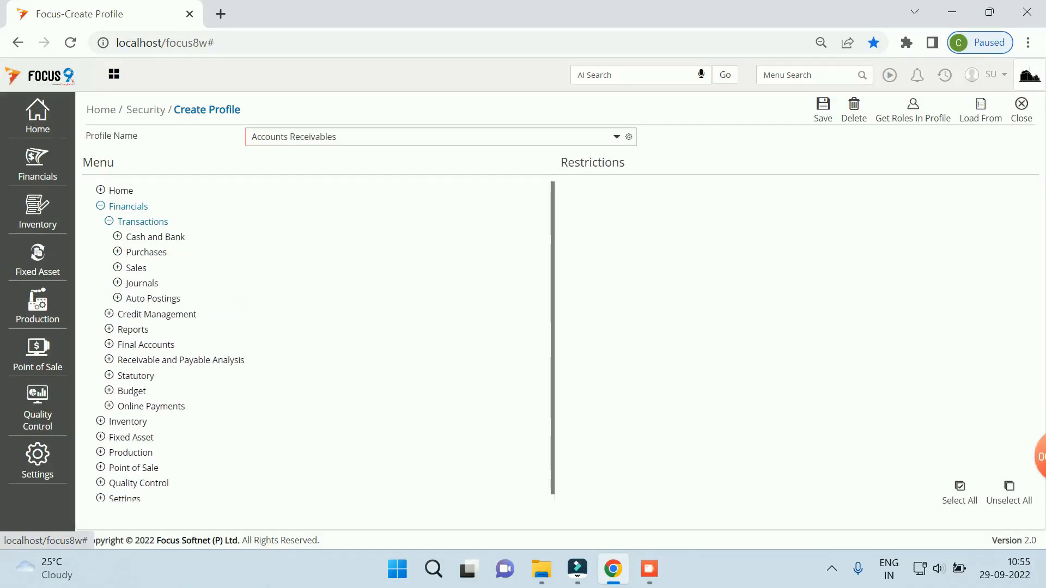
{"action": "left_click", "coordinate": [156, 237]}
{"action": "left_click", "coordinate": [148, 252]}
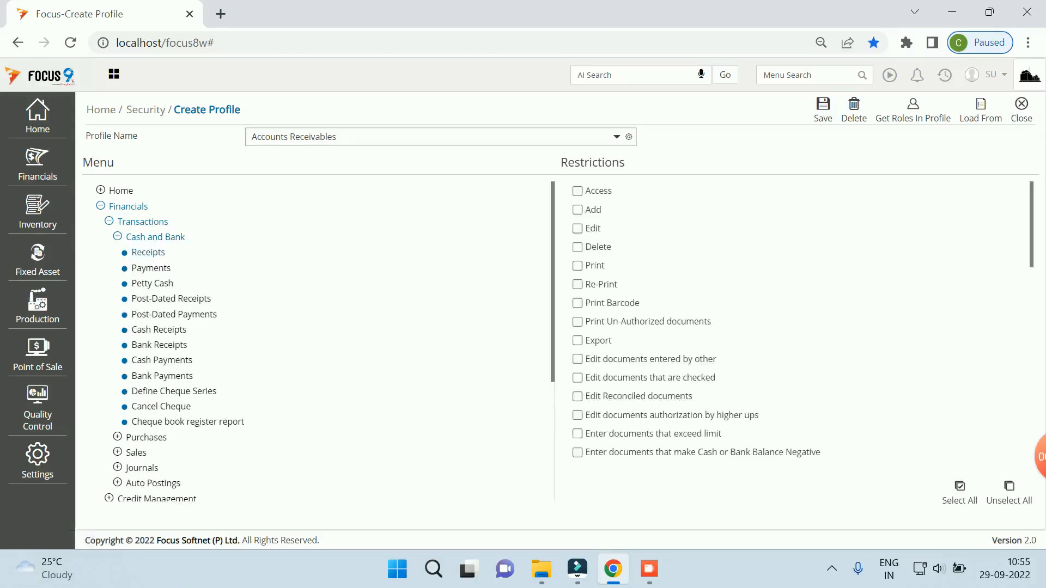
{"action": "left_click", "coordinate": [960, 492]}
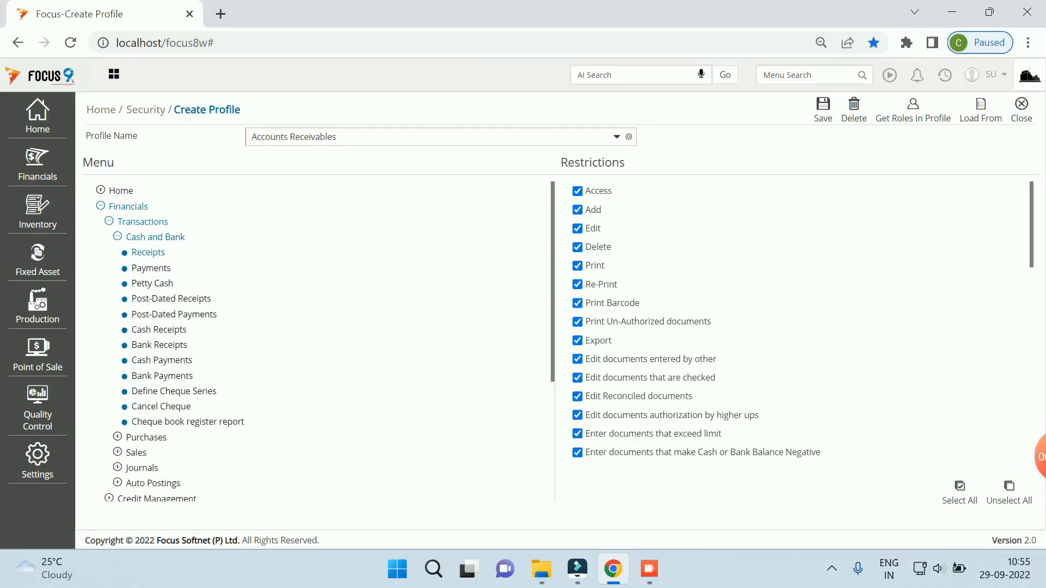
{"action": "left_click", "coordinate": [159, 344]}
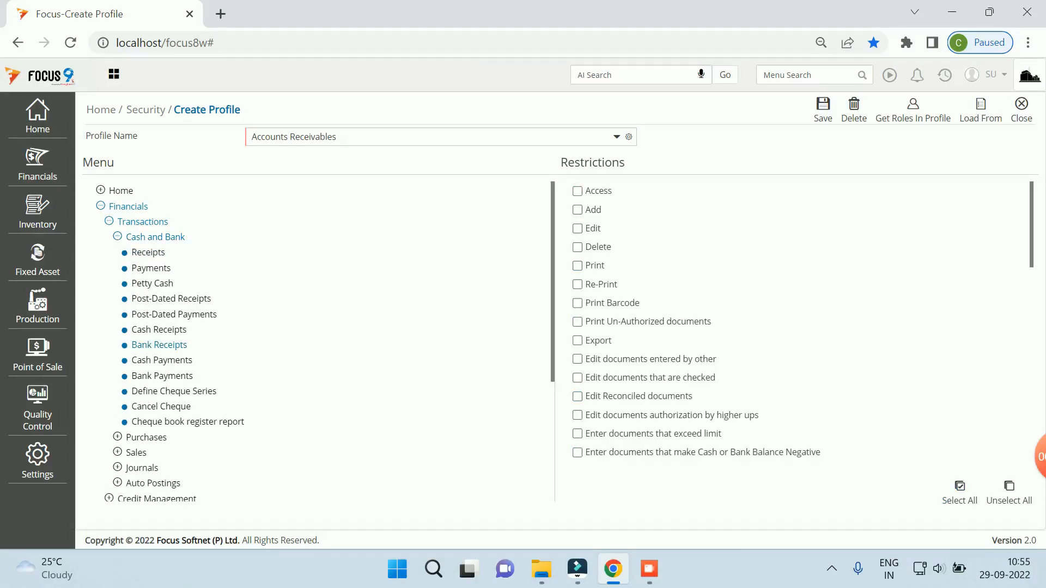
{"action": "left_click", "coordinate": [960, 491]}
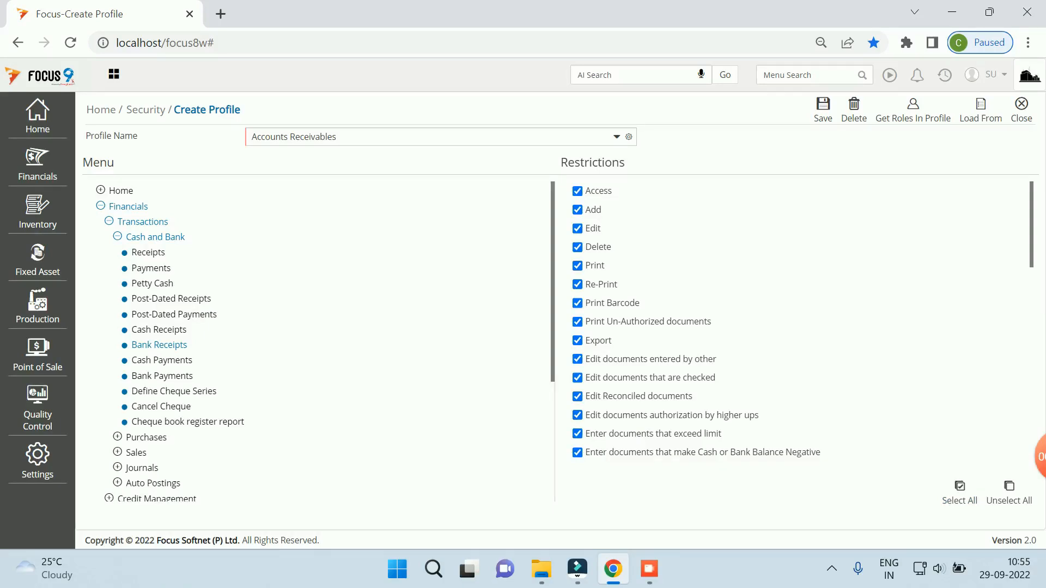
{"action": "left_click", "coordinate": [171, 299]}
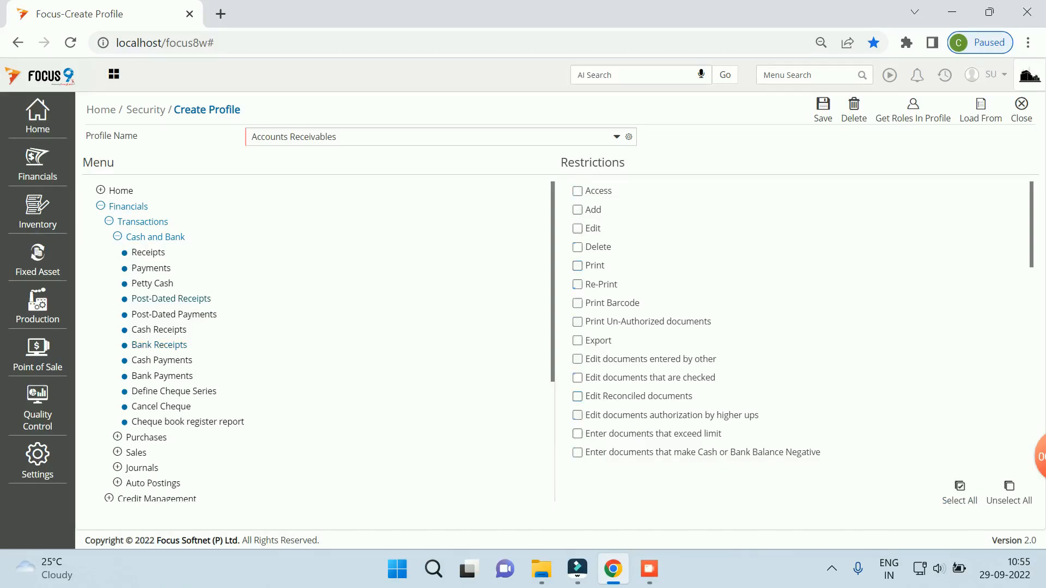
{"action": "left_click", "coordinate": [960, 490]}
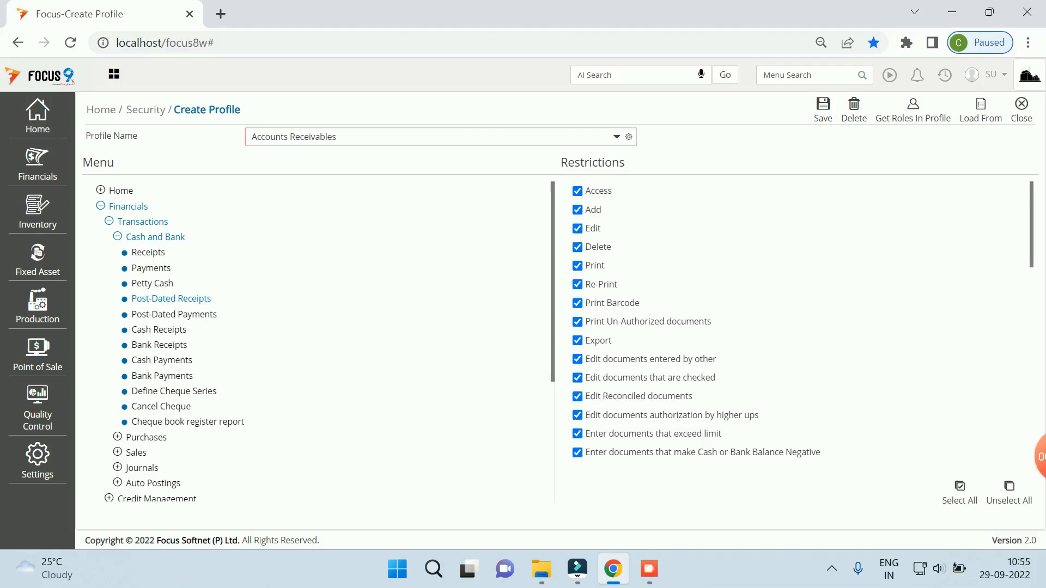
{"action": "left_click", "coordinate": [822, 110]}
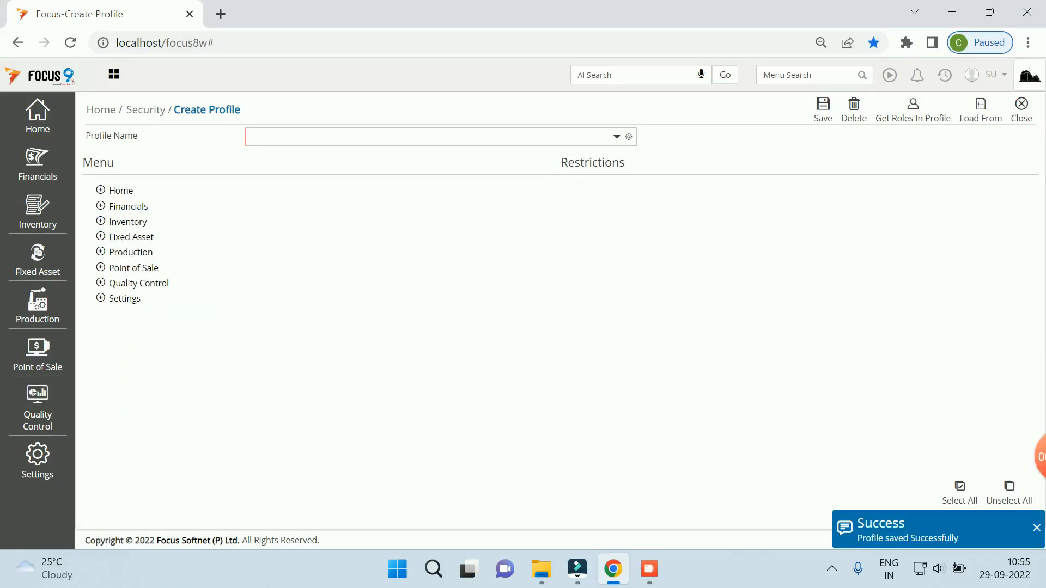
Step: Leave the profile page and start a new role named AR under Security
{"action": "left_click", "coordinate": [1021, 110]}
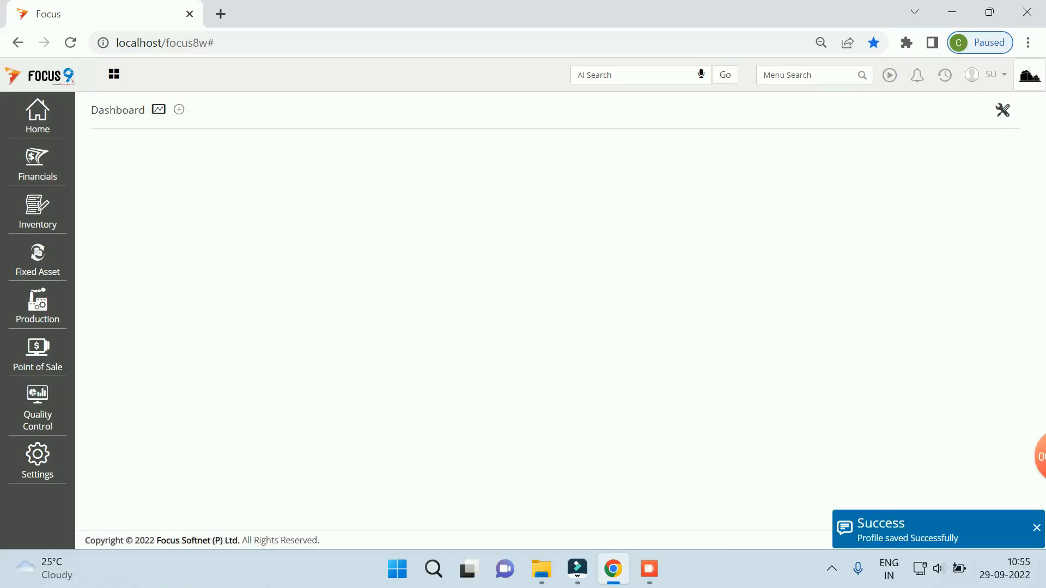
{"action": "left_click", "coordinate": [38, 115]}
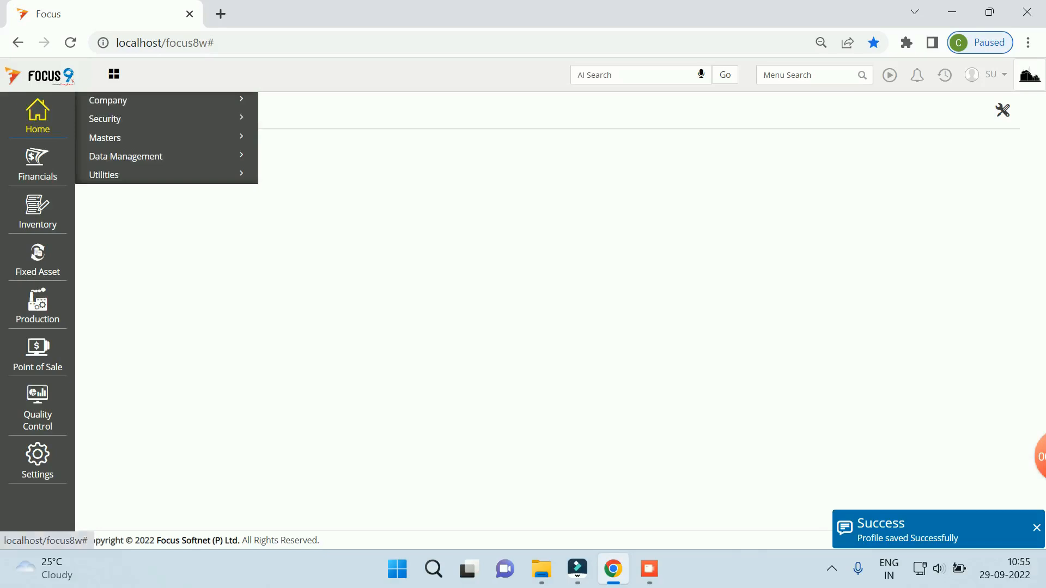
{"action": "left_click", "coordinate": [104, 118]}
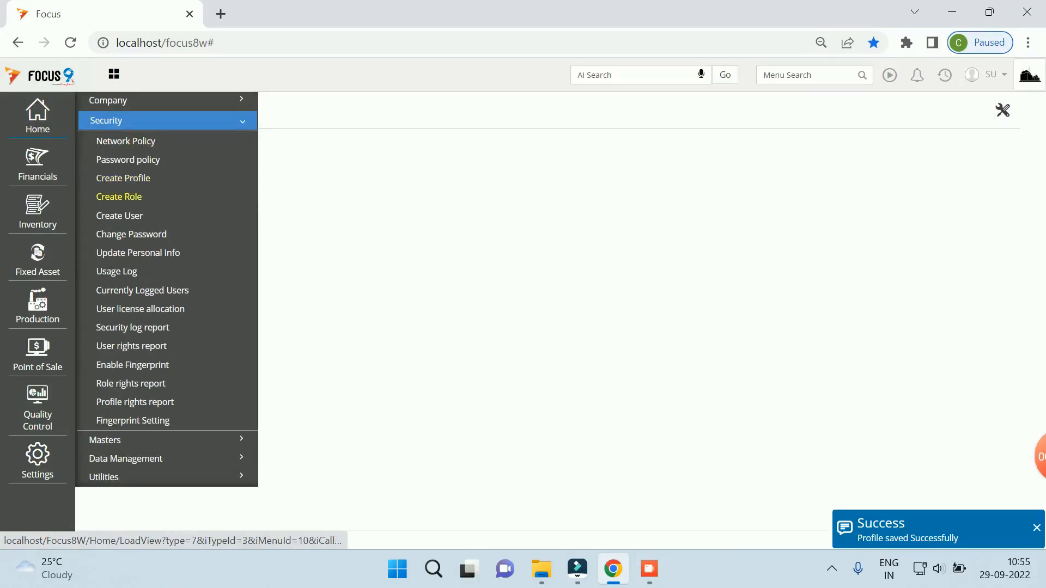
{"action": "left_click", "coordinate": [117, 196]}
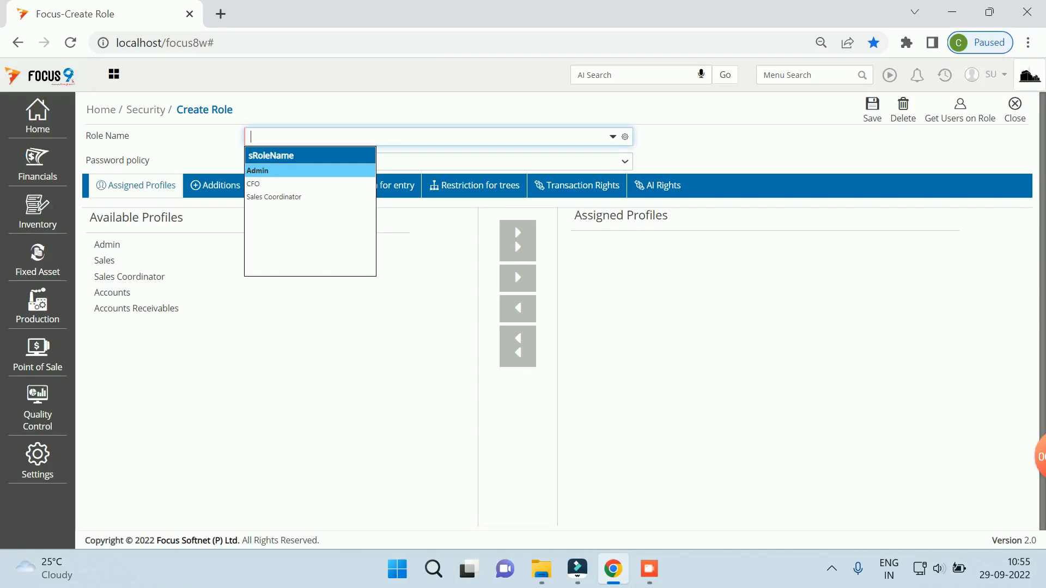
{"action": "type", "text": "AR"}
{"action": "key", "text": "Tab"}
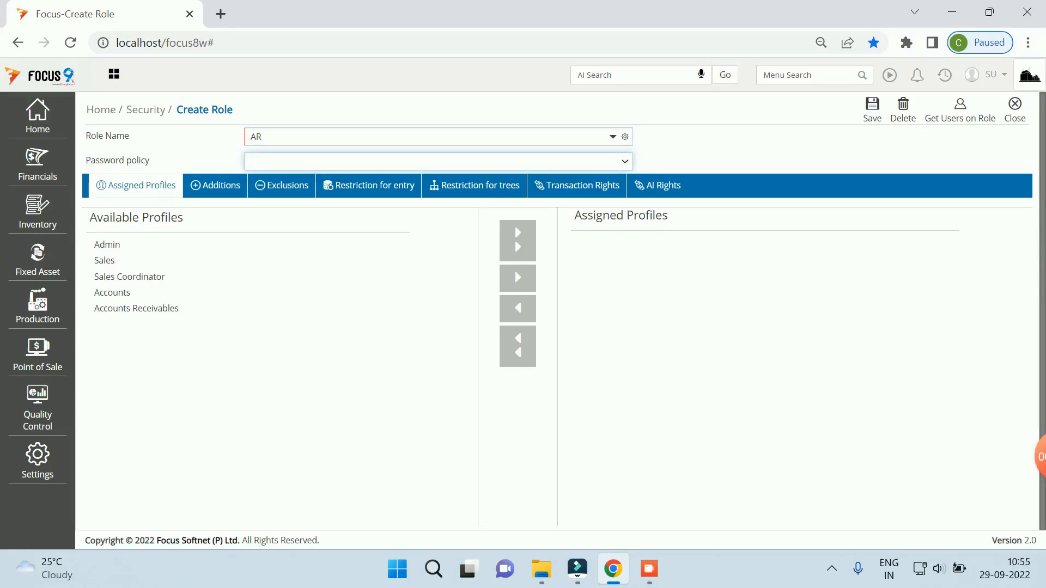
Step: Give role AR the Simple password policy and assign the Accounts Receivables profile
{"action": "left_click", "coordinate": [438, 161]}
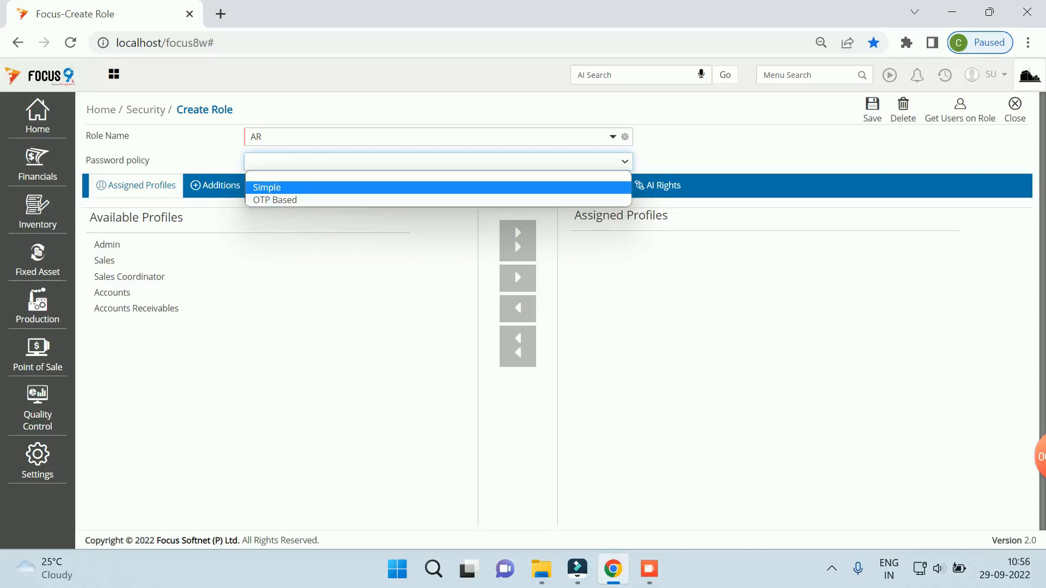
{"action": "left_click", "coordinate": [267, 187]}
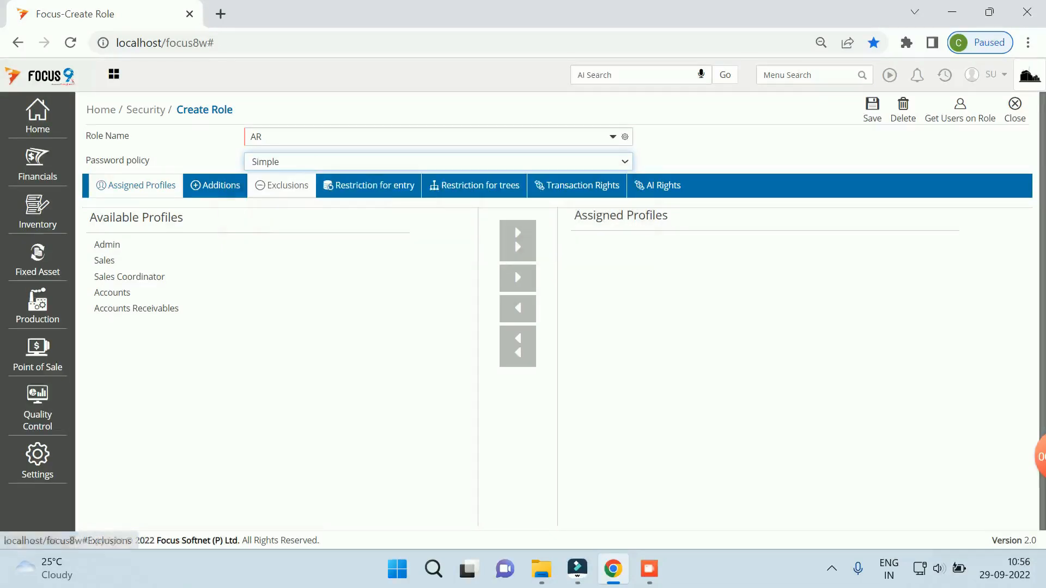
{"action": "left_click", "coordinate": [136, 309]}
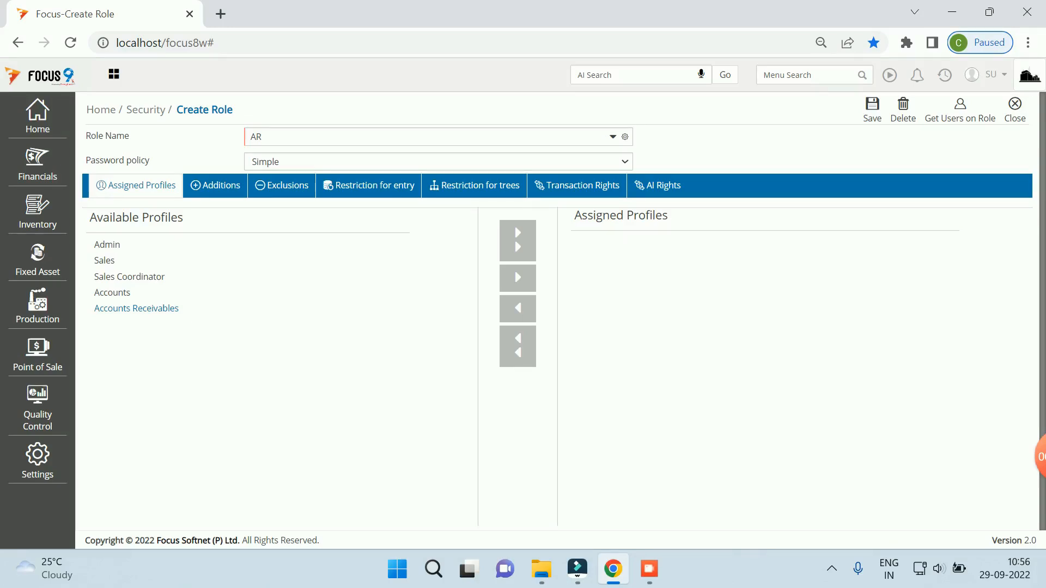
{"action": "left_click", "coordinate": [517, 278]}
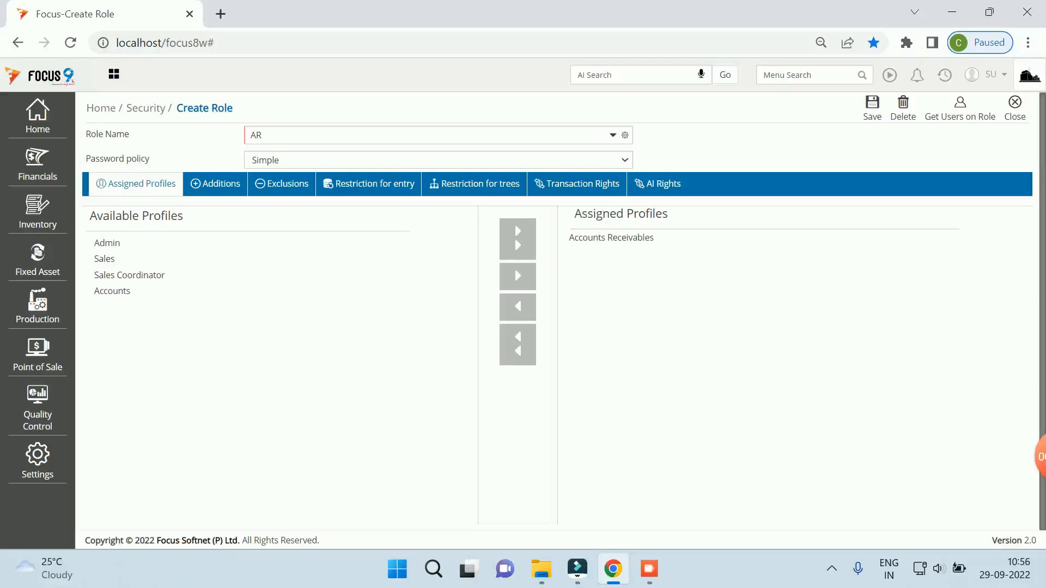
{"action": "left_click", "coordinate": [374, 183]}
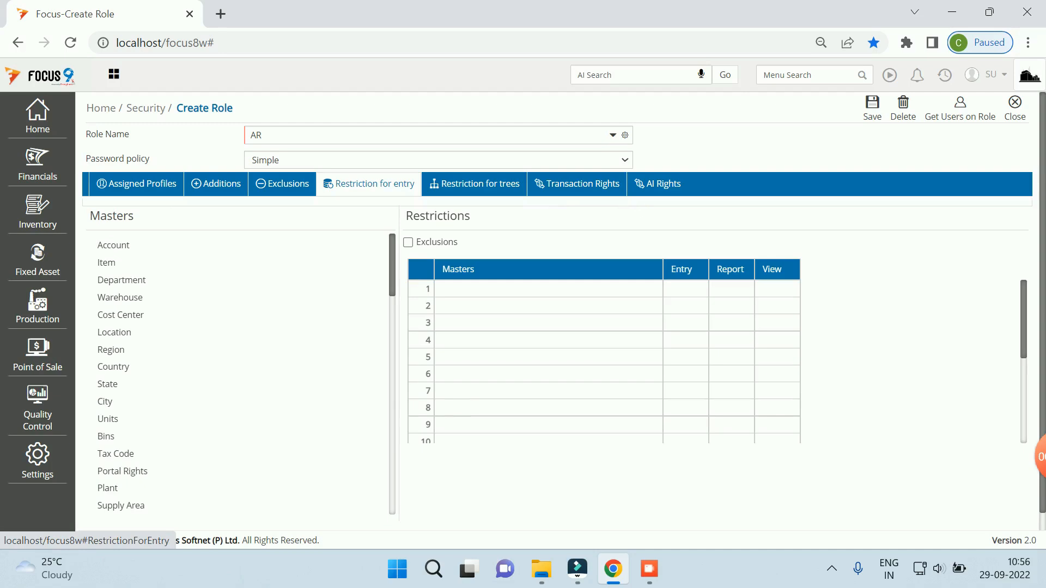
Step: Restrict AR to the Accounts Receivable account with Entry, Report and View rights, and save
{"action": "left_click", "coordinate": [113, 245]}
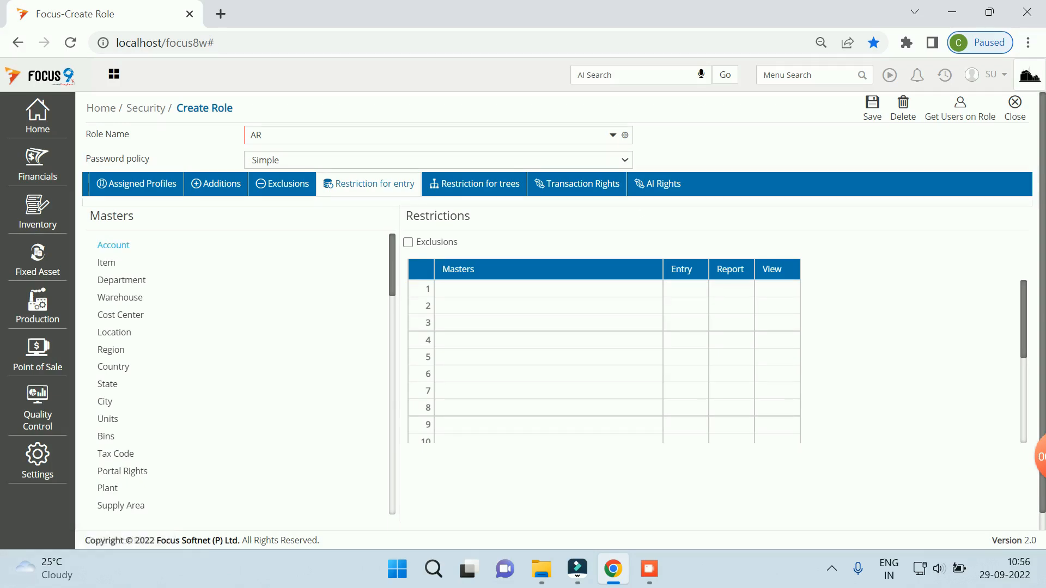
{"action": "left_click", "coordinate": [523, 290]}
{"action": "type", "text": "ac"}
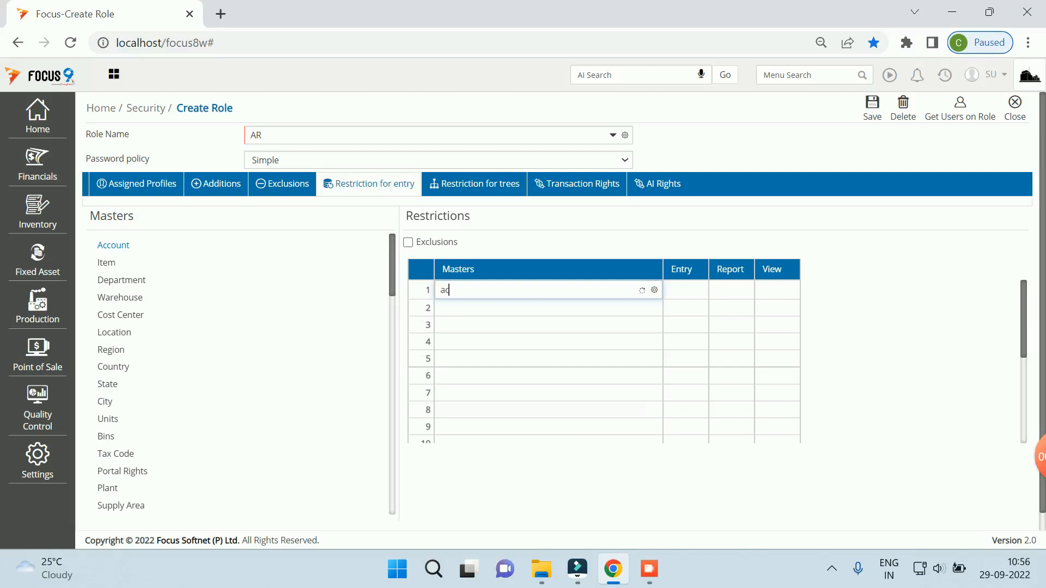
{"action": "key", "text": "Return"}
{"action": "key", "text": "space"}
{"action": "key", "text": "Tab"}
{"action": "key", "text": "space"}
{"action": "key", "text": "Tab"}
{"action": "key", "text": "space"}
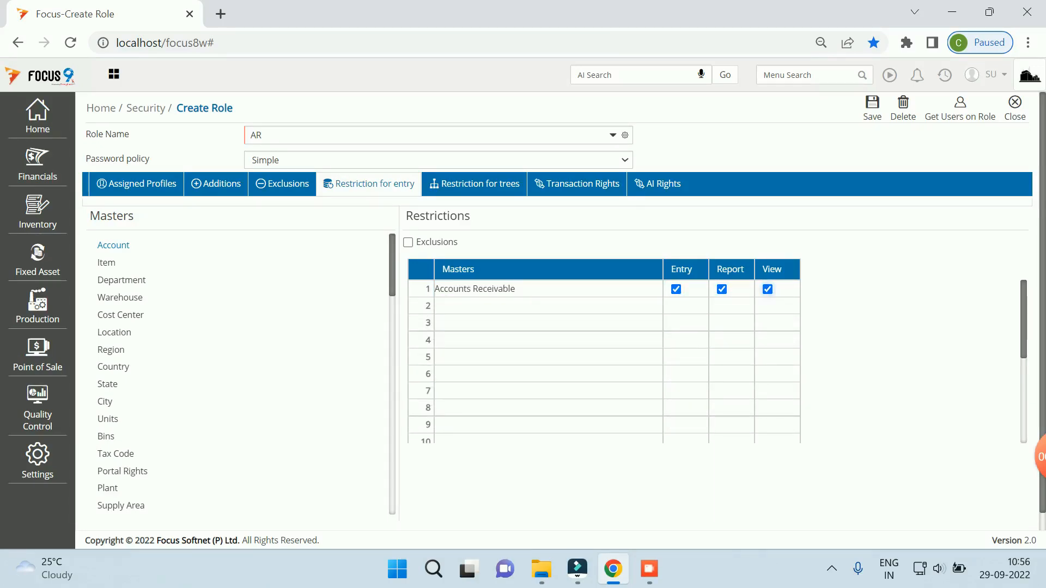
{"action": "left_click", "coordinate": [872, 107]}
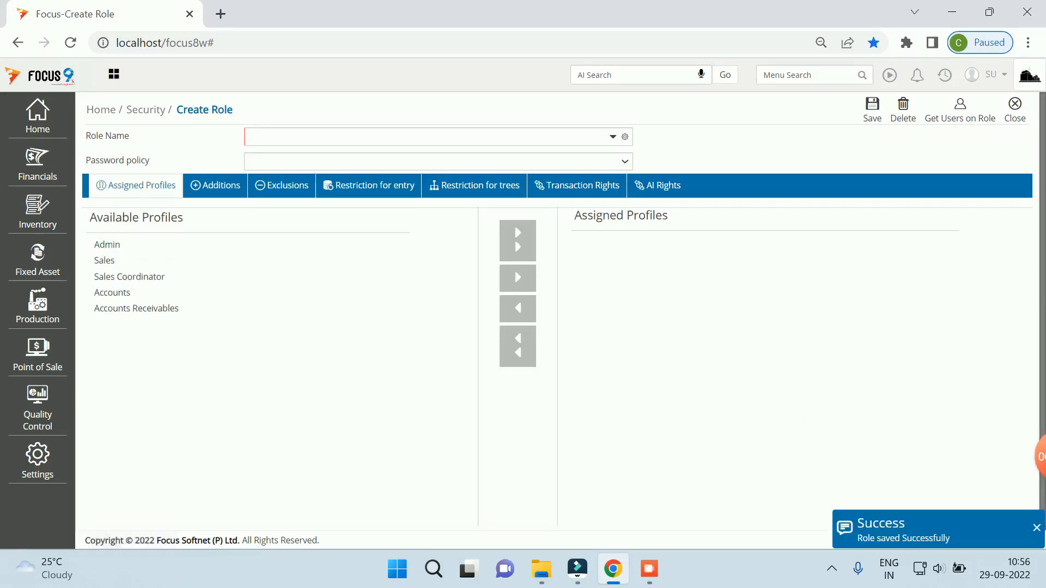
{"action": "left_click", "coordinate": [613, 137]}
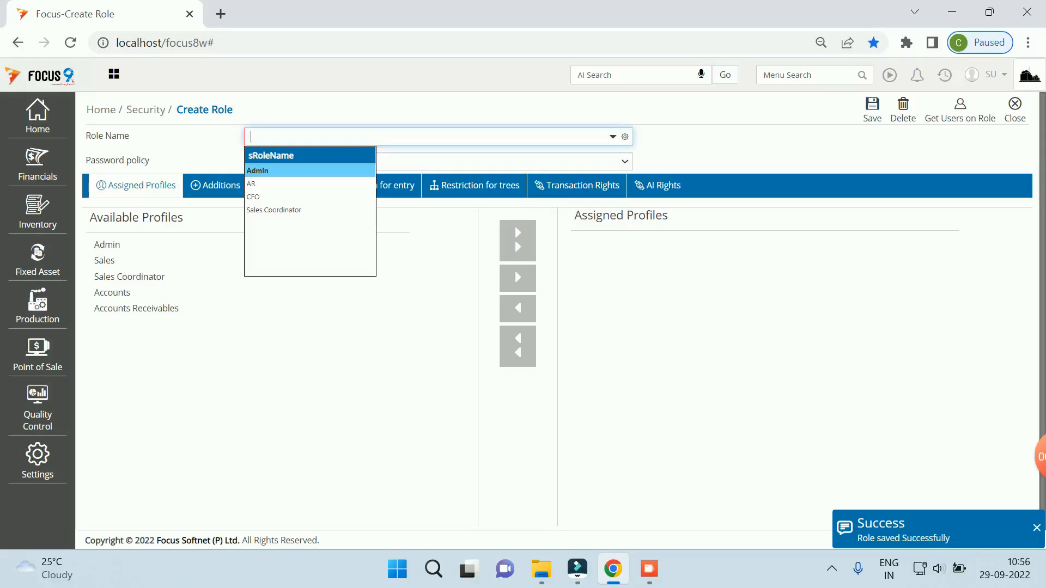
Step: Add a Cost Center-001 restriction with Entry, Report and View rights to AR and save
{"action": "left_click", "coordinate": [251, 184]}
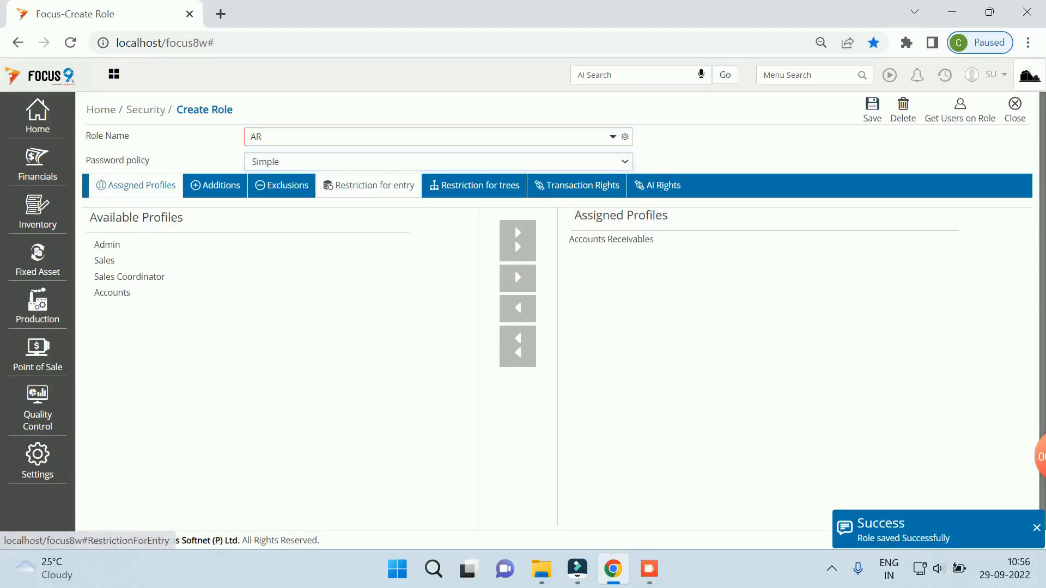
{"action": "left_click", "coordinate": [369, 186]}
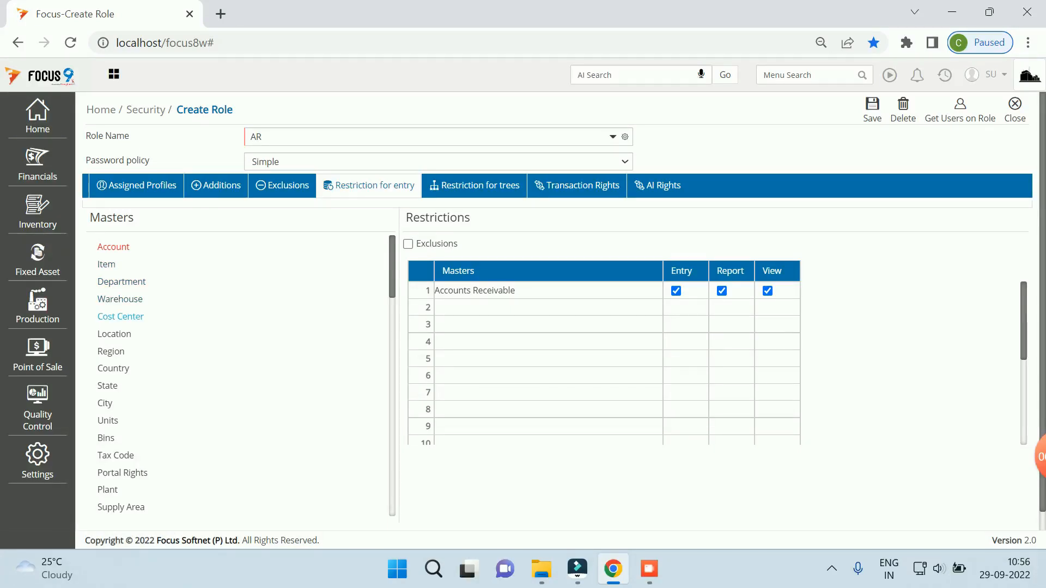
{"action": "left_click", "coordinate": [120, 316]}
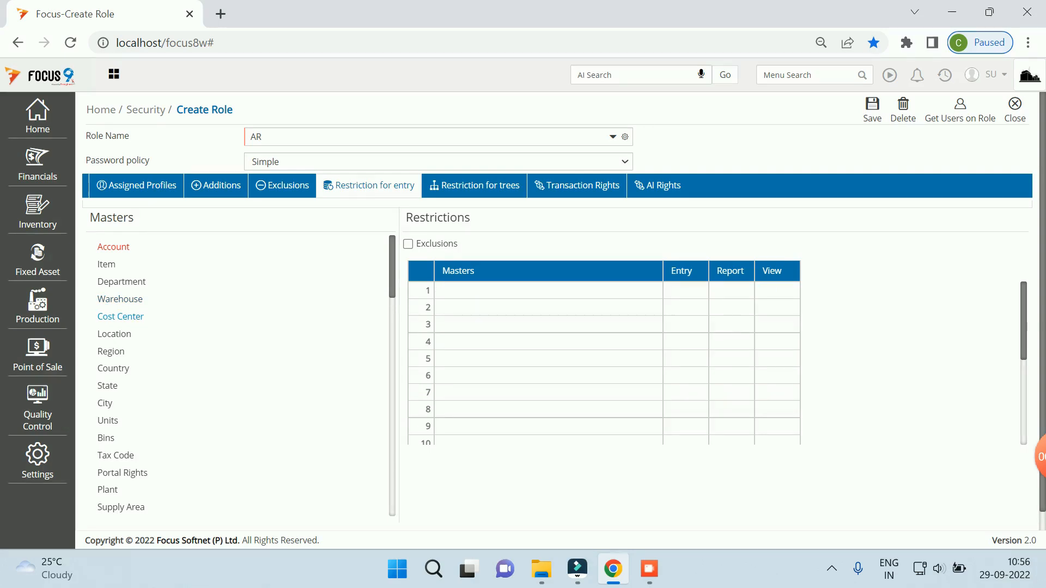
{"action": "left_click", "coordinate": [428, 291]}
{"action": "left_click", "coordinate": [480, 300]}
{"action": "left_click", "coordinate": [491, 291]}
{"action": "key", "text": "space"}
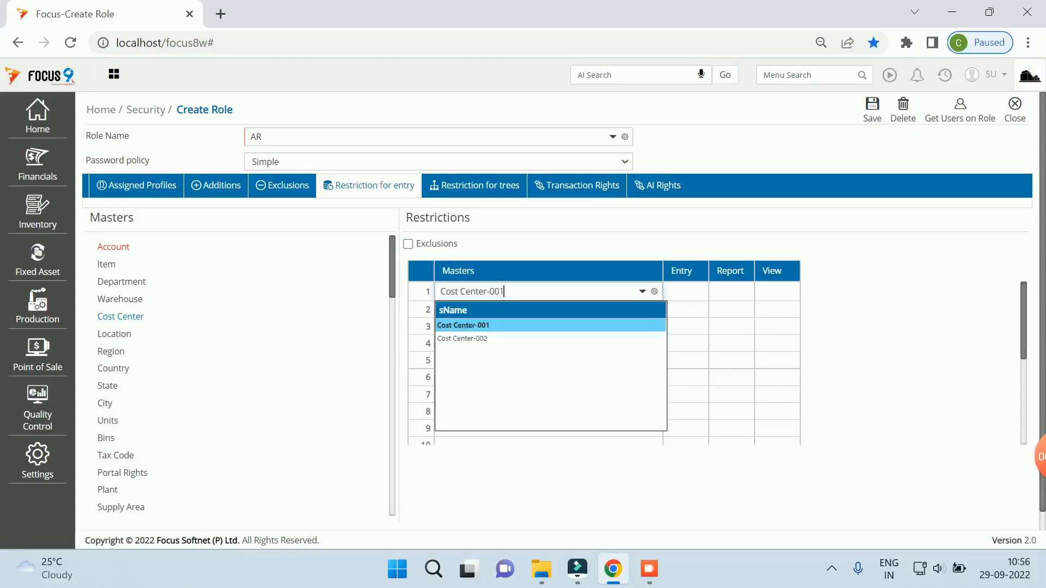
{"action": "key", "text": "Return"}
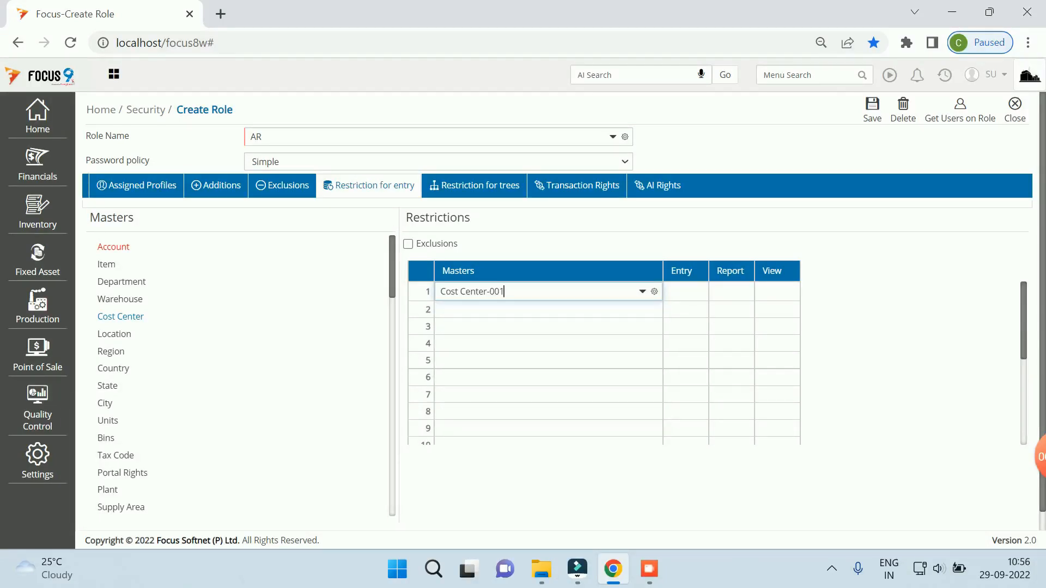
{"action": "key", "text": "Tab"}
{"action": "key", "text": "space"}
{"action": "key", "text": "Tab"}
{"action": "key", "text": "space"}
{"action": "key", "text": "Tab"}
{"action": "key", "text": "space"}
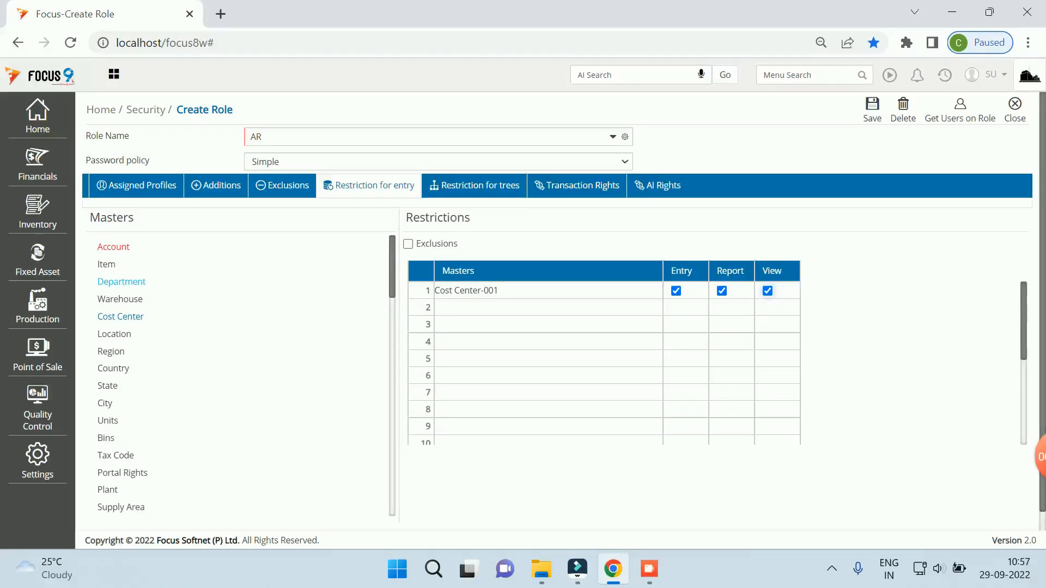
{"action": "left_click", "coordinate": [872, 109]}
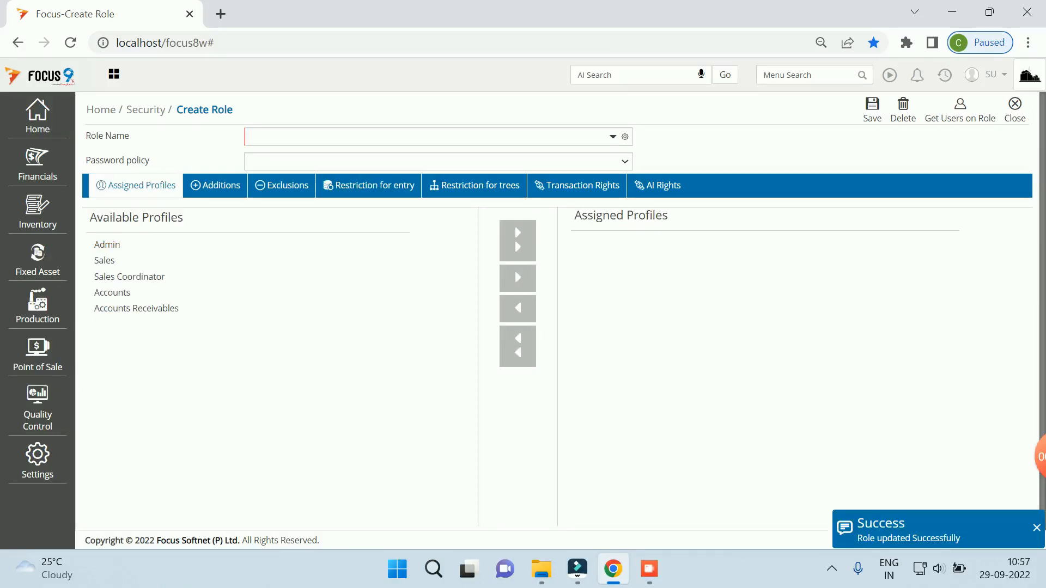
Step: Reload AR and add a Dept-1 department restriction with Entry, Report and View, saving with Ctrl+S
{"action": "left_click", "coordinate": [613, 136]}
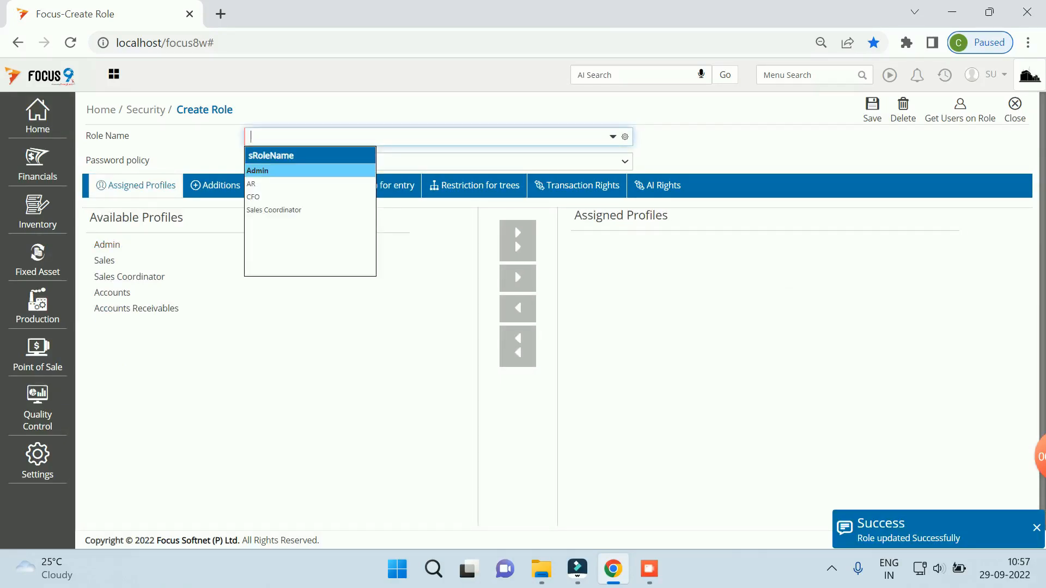
{"action": "left_click", "coordinate": [273, 185]}
{"action": "key", "text": "Tab"}
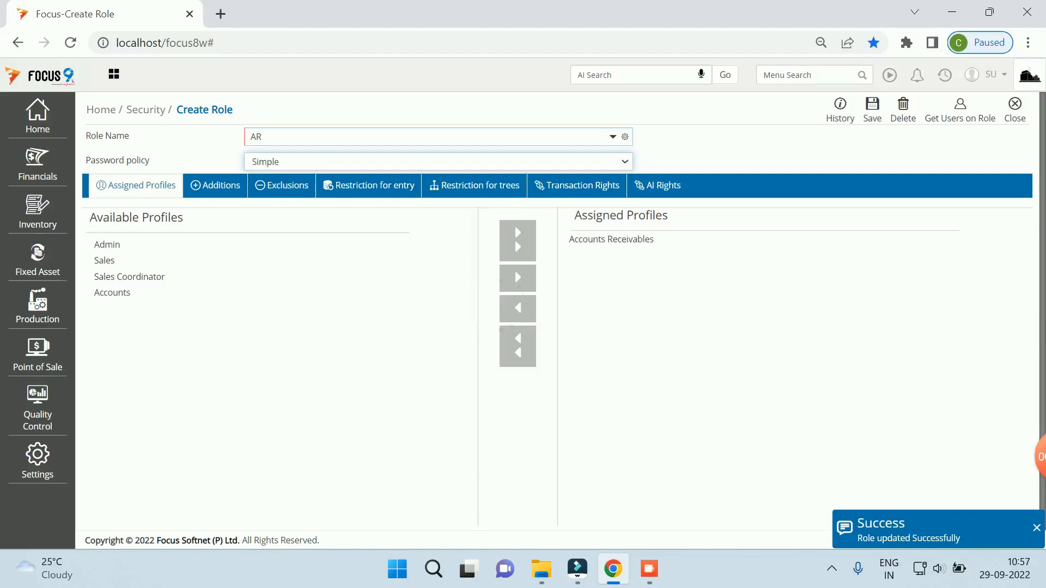
{"action": "left_click", "coordinate": [369, 185]}
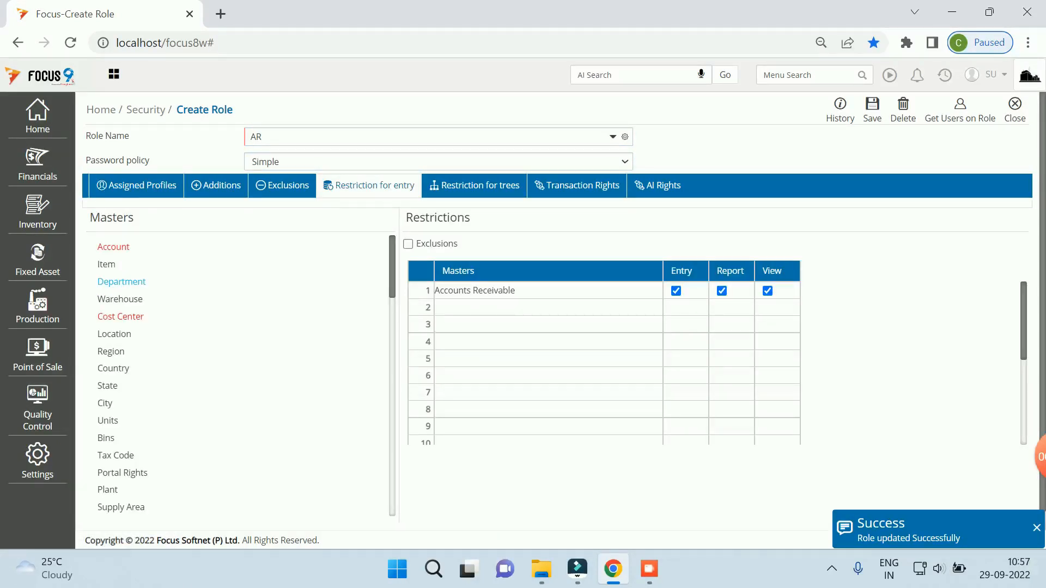
{"action": "left_click", "coordinate": [135, 282]}
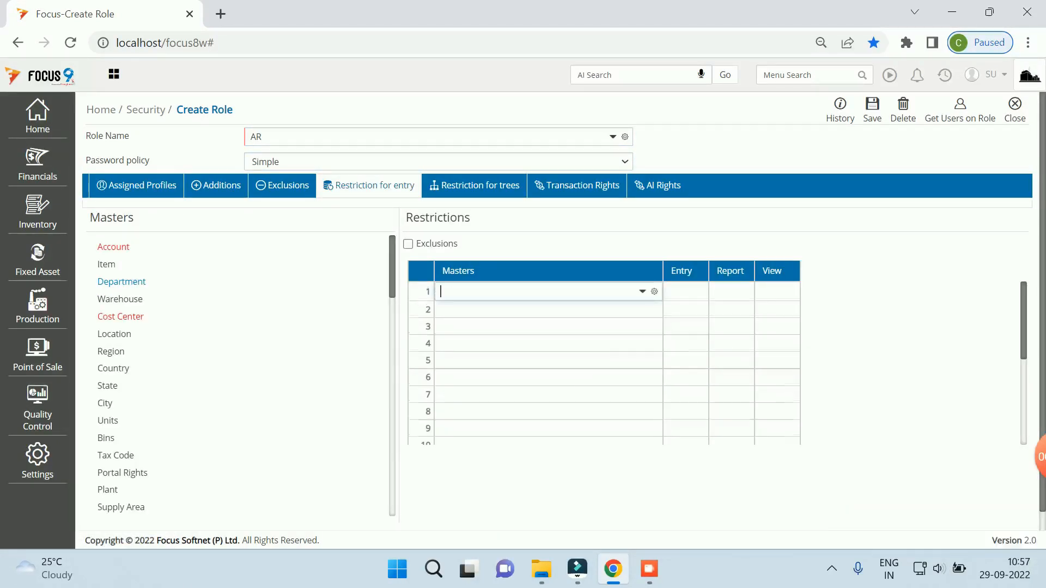
{"action": "type", "text": "Dept-1"}
{"action": "key", "text": "Tab"}
{"action": "key", "text": "space"}
{"action": "key", "text": "Tab"}
{"action": "key", "text": "space"}
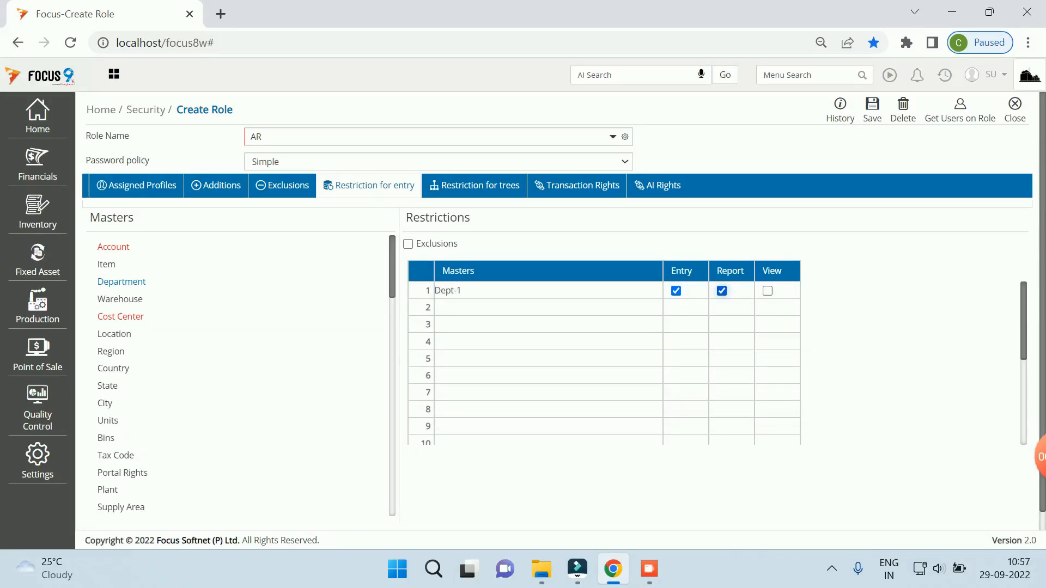
{"action": "key", "text": "Tab"}
{"action": "key", "text": "space"}
{"action": "key", "text": "ctrl+s"}
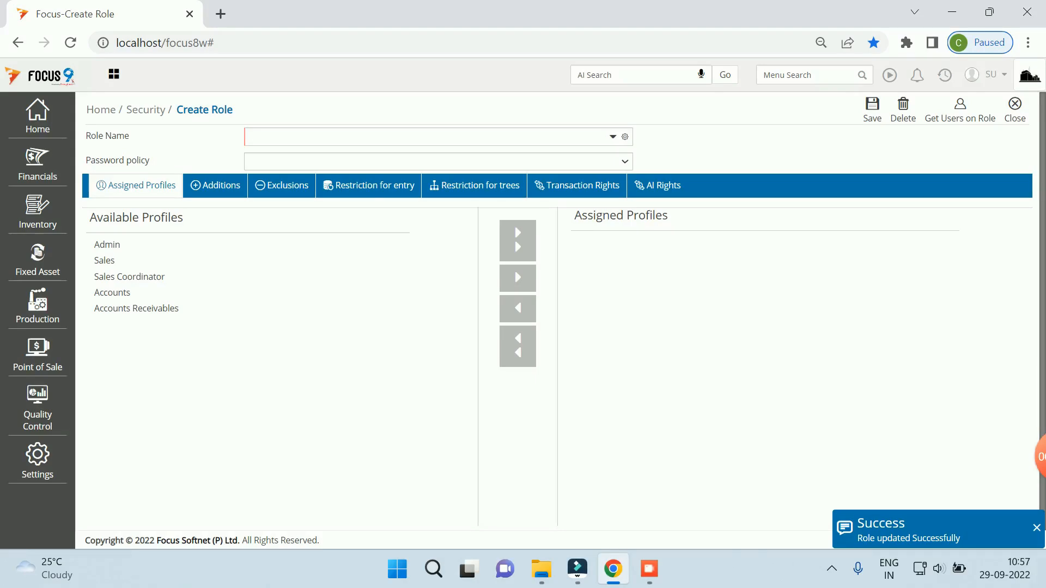
Step: Reload role AR, review its entry restrictions, and return to its profile assignments
{"action": "left_click", "coordinate": [612, 137]}
{"action": "left_click", "coordinate": [267, 184]}
{"action": "key", "text": "Tab"}
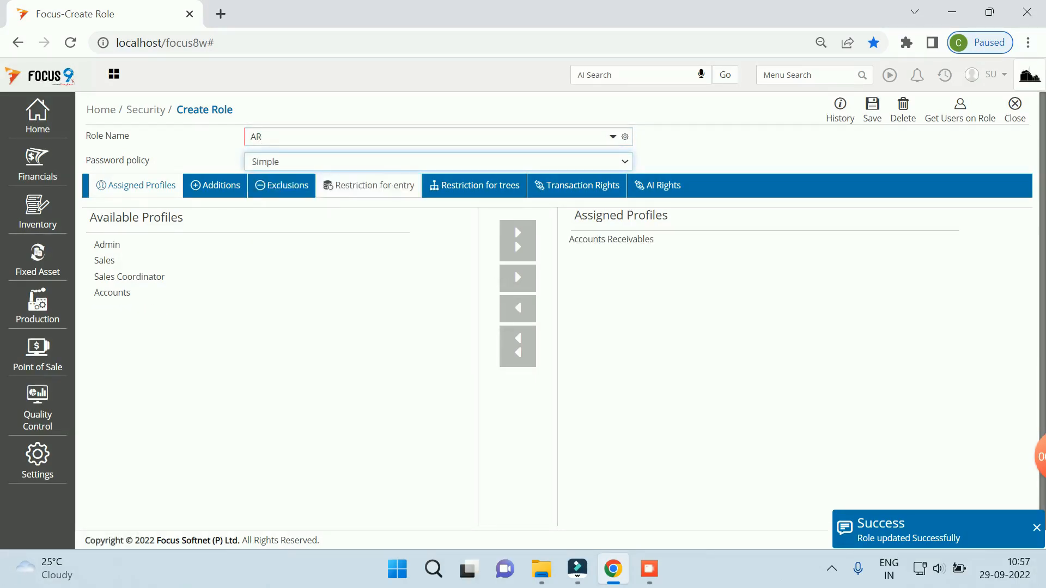
{"action": "left_click", "coordinate": [368, 186]}
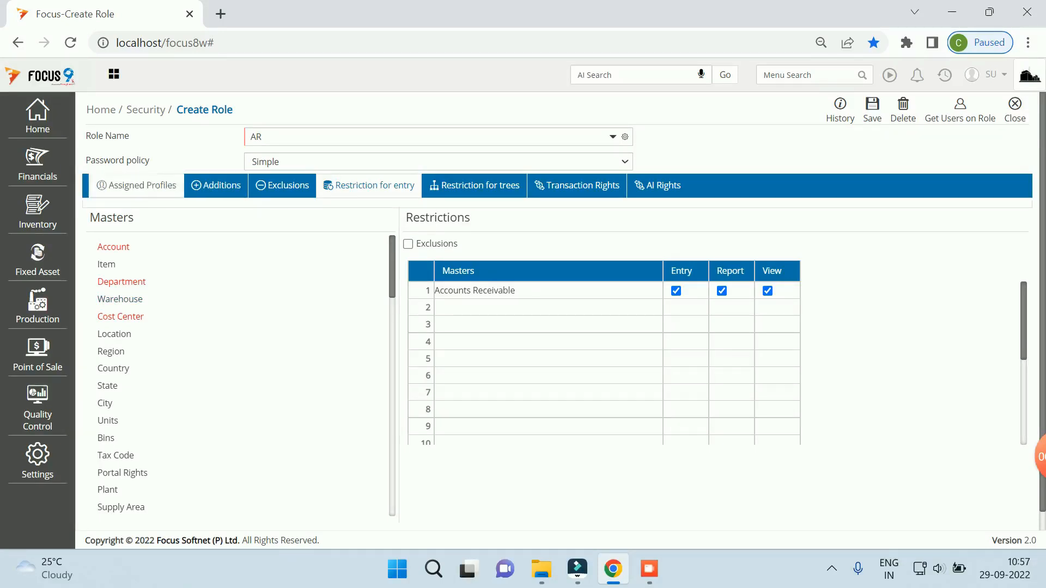
{"action": "left_click", "coordinate": [137, 185]}
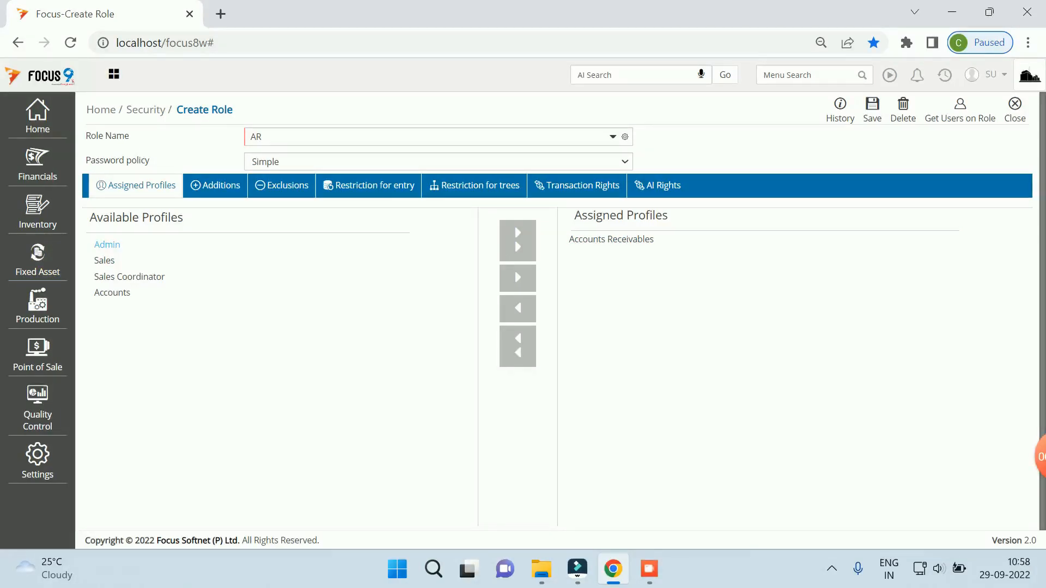
{"action": "left_click", "coordinate": [517, 278]}
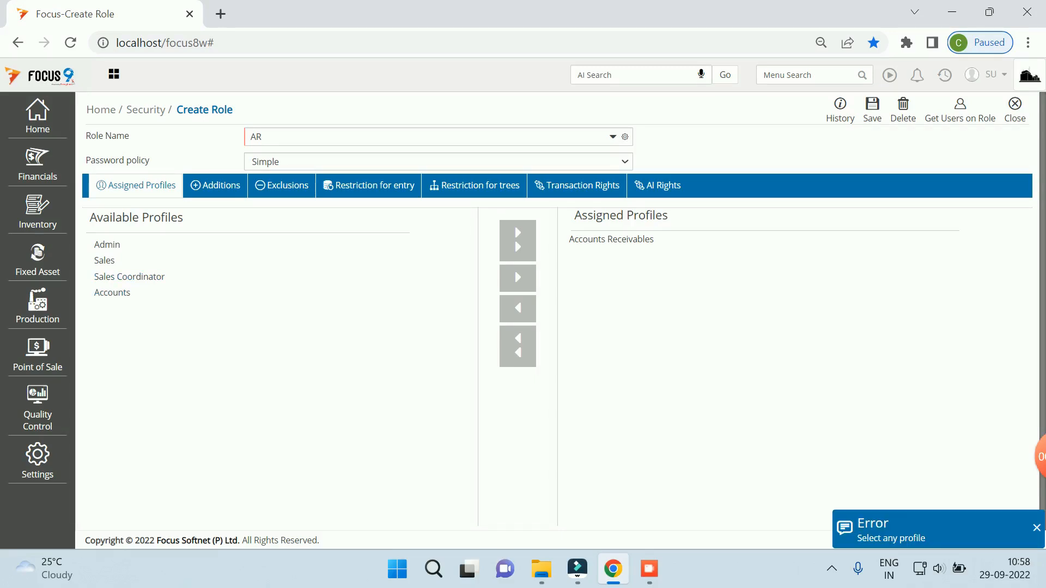
{"action": "double_click", "coordinate": [113, 292]}
{"action": "left_click", "coordinate": [517, 279]}
{"action": "scroll", "coordinate": [113, 293], "scroll_direction": "down", "scroll_amount": 1}
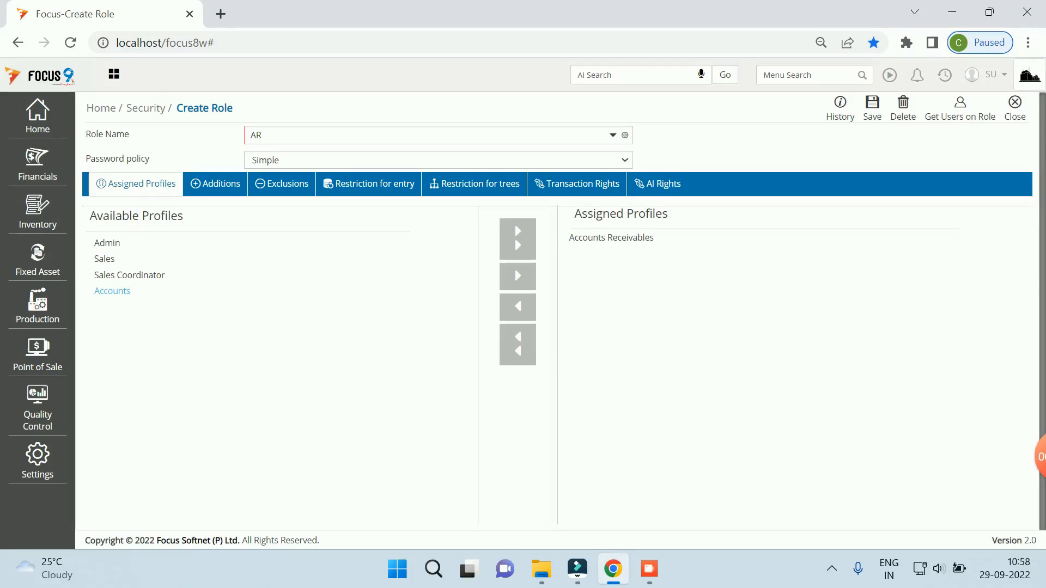
{"action": "left_click", "coordinate": [518, 239]}
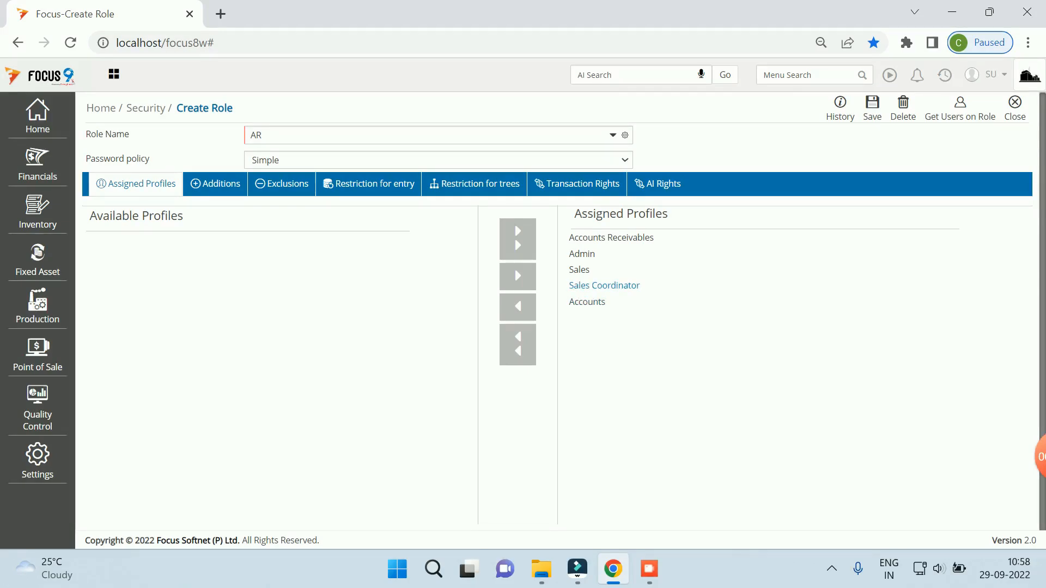
{"action": "double_click", "coordinate": [604, 286]}
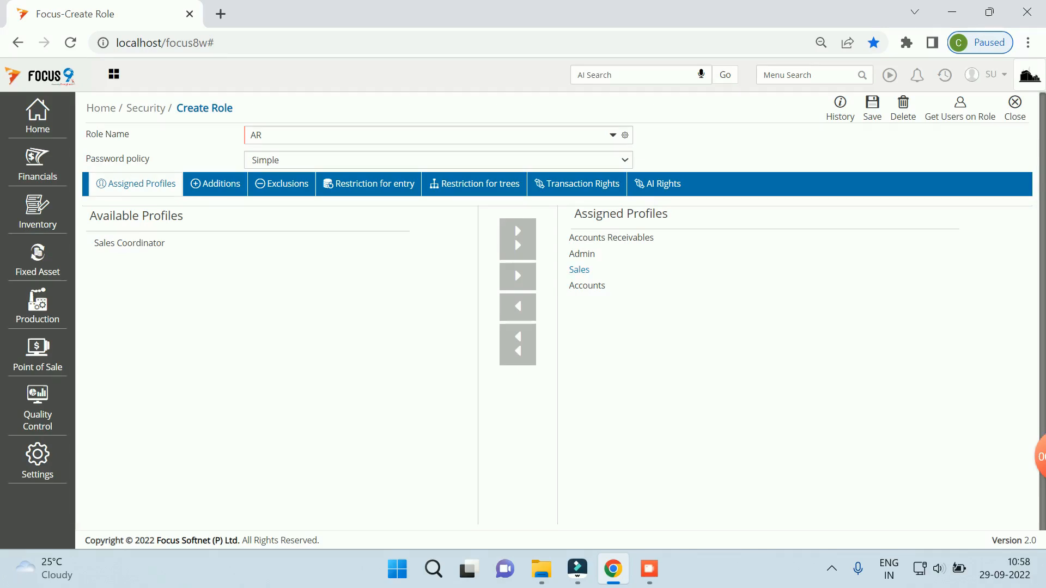
{"action": "double_click", "coordinate": [579, 269]}
{"action": "double_click", "coordinate": [582, 254]}
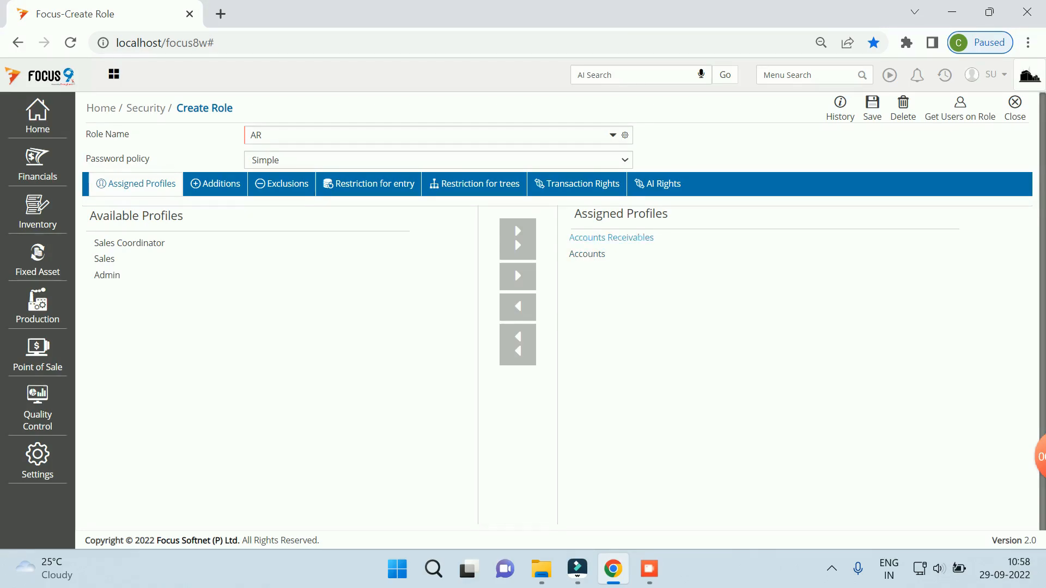
{"action": "double_click", "coordinate": [587, 254]}
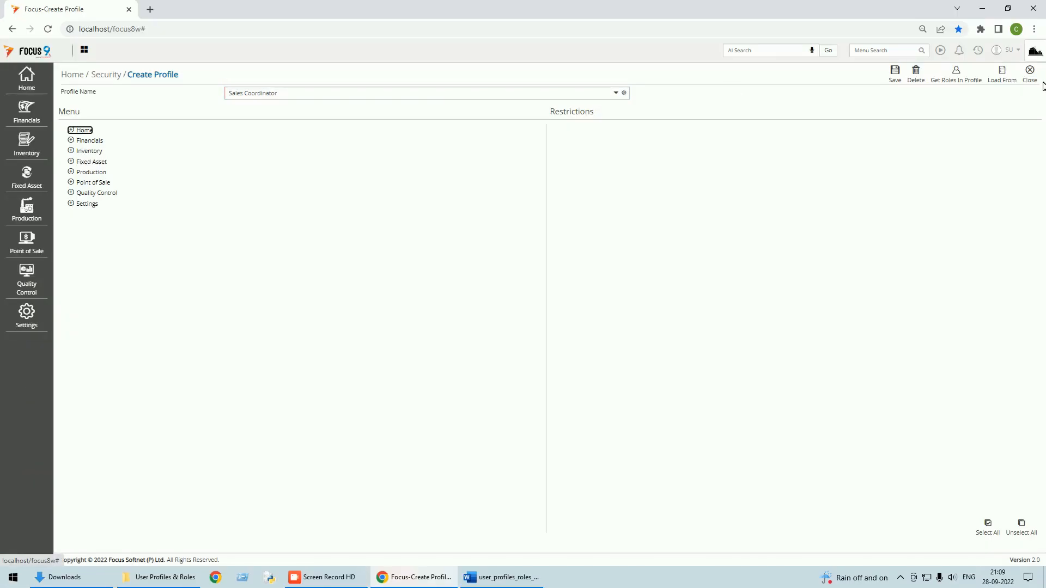
{"action": "left_click", "coordinate": [1029, 80]}
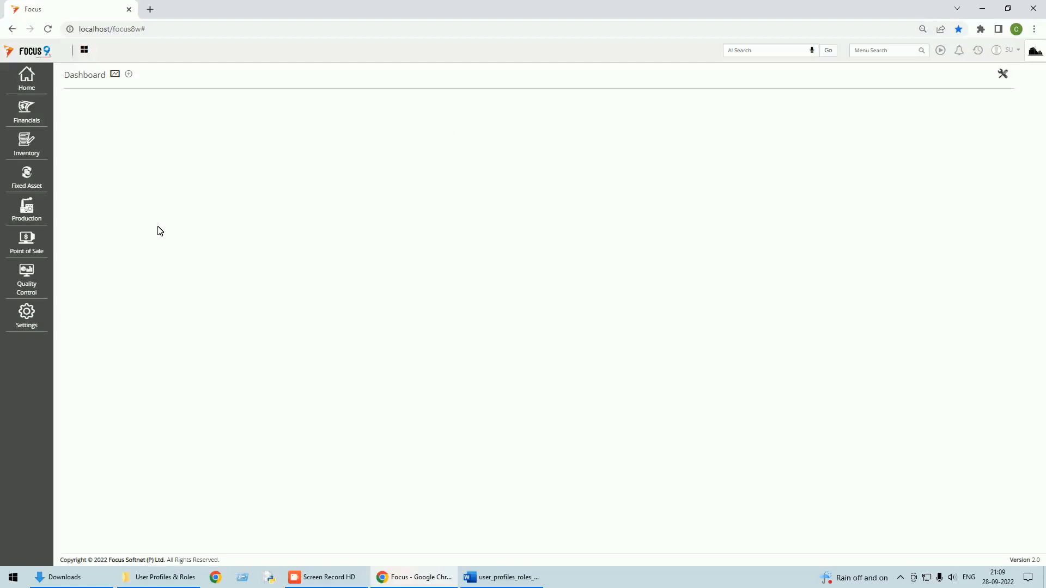
{"action": "left_click", "coordinate": [27, 80]}
{"action": "left_click", "coordinate": [87, 82]}
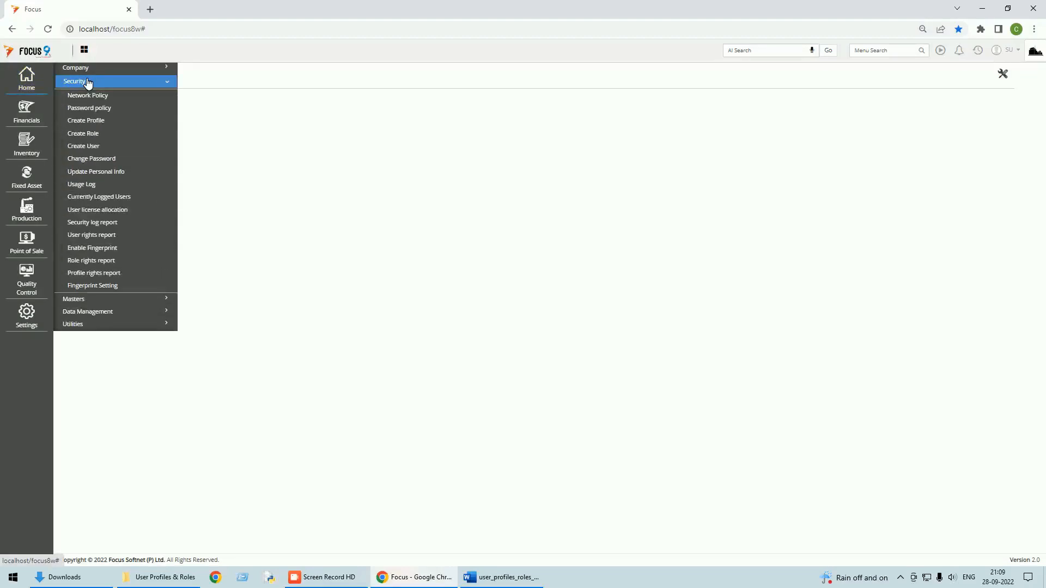
{"action": "left_click", "coordinate": [90, 147]}
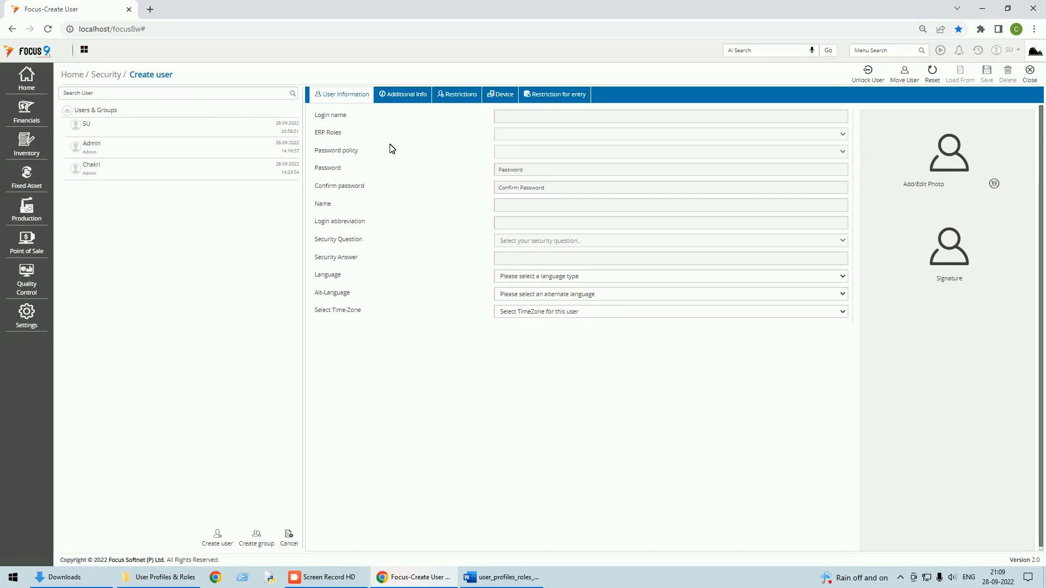
{"action": "left_click", "coordinate": [398, 98]}
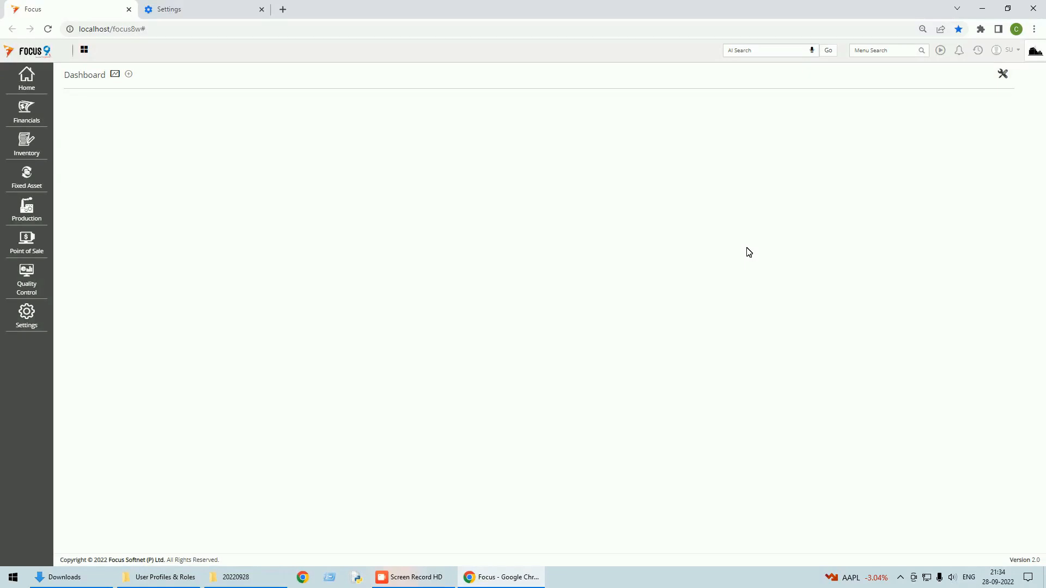
Step: Find and open the Password policy page via Menu Search for 'pass'
{"action": "left_click", "coordinate": [888, 51]}
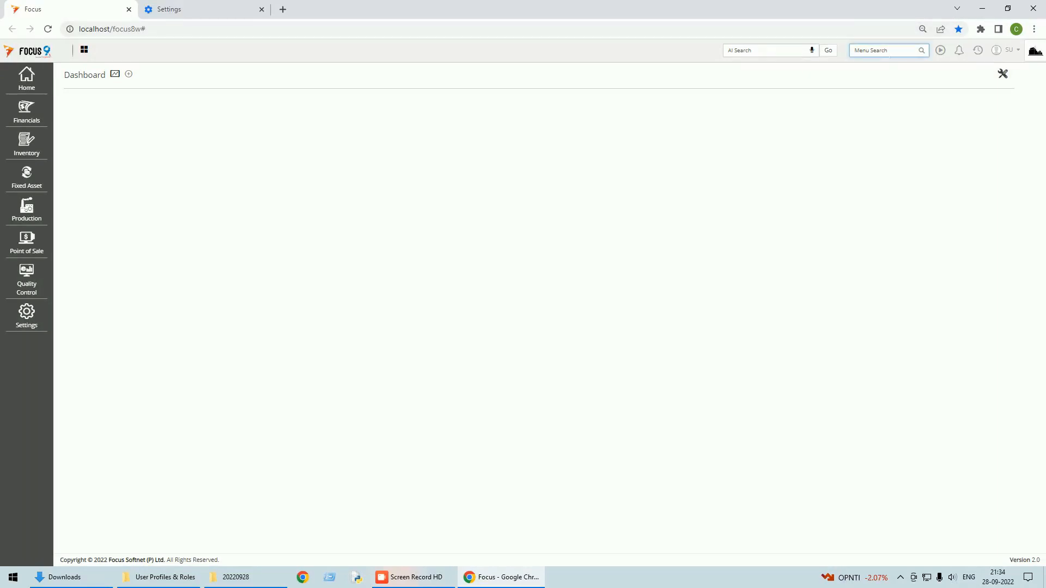
{"action": "type", "text": "pass"}
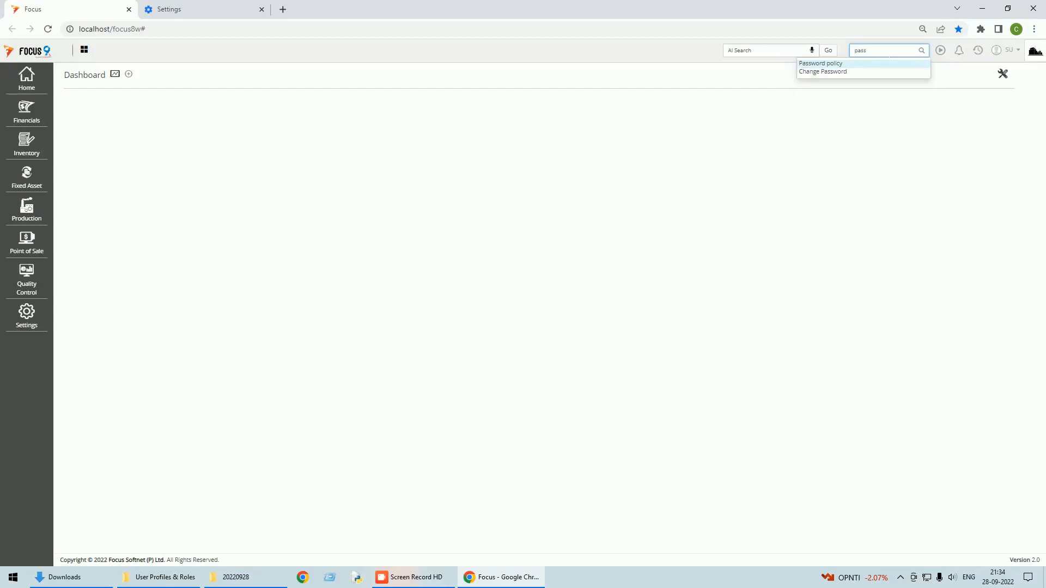
{"action": "left_click", "coordinate": [825, 64]}
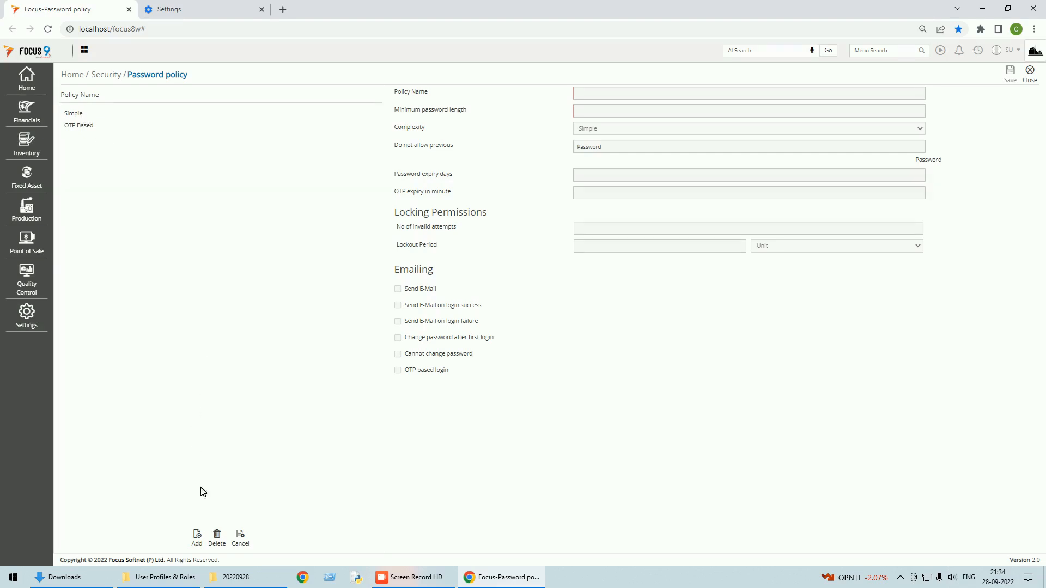
{"action": "left_click", "coordinate": [198, 536]}
Step: Clear the OTP expiry value of the Simple password policy and save it
{"action": "left_click", "coordinate": [79, 116]}
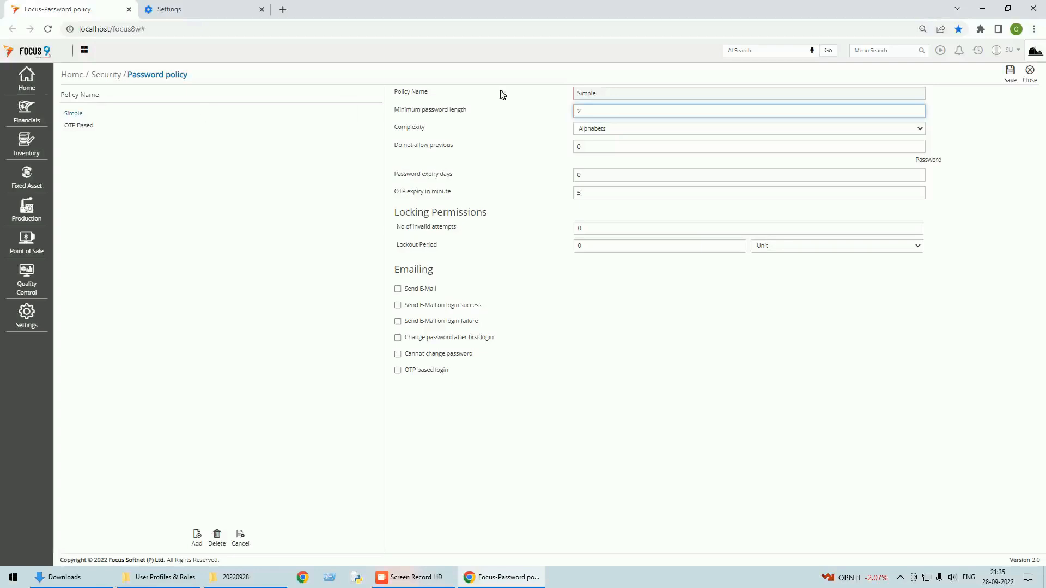
{"action": "double_click", "coordinate": [579, 111]}
{"action": "left_click_drag", "start_coordinate": [582, 193], "coordinate": [562, 200]}
{"action": "key", "text": "BackSpace"}
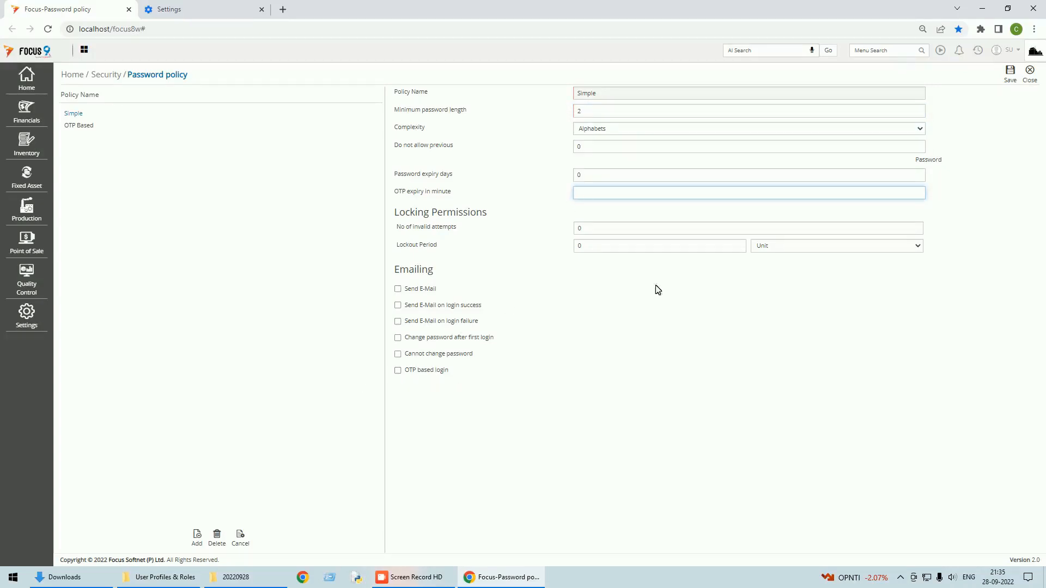
{"action": "left_click", "coordinate": [1011, 73]}
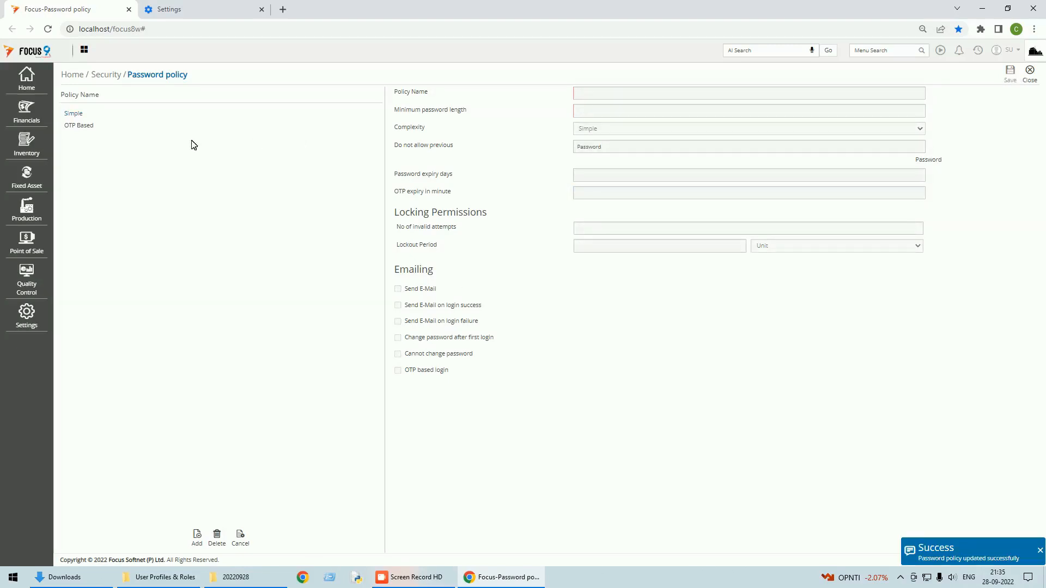
Step: Re-save the OTP Based password policy unchanged and close the page
{"action": "left_click", "coordinate": [81, 127]}
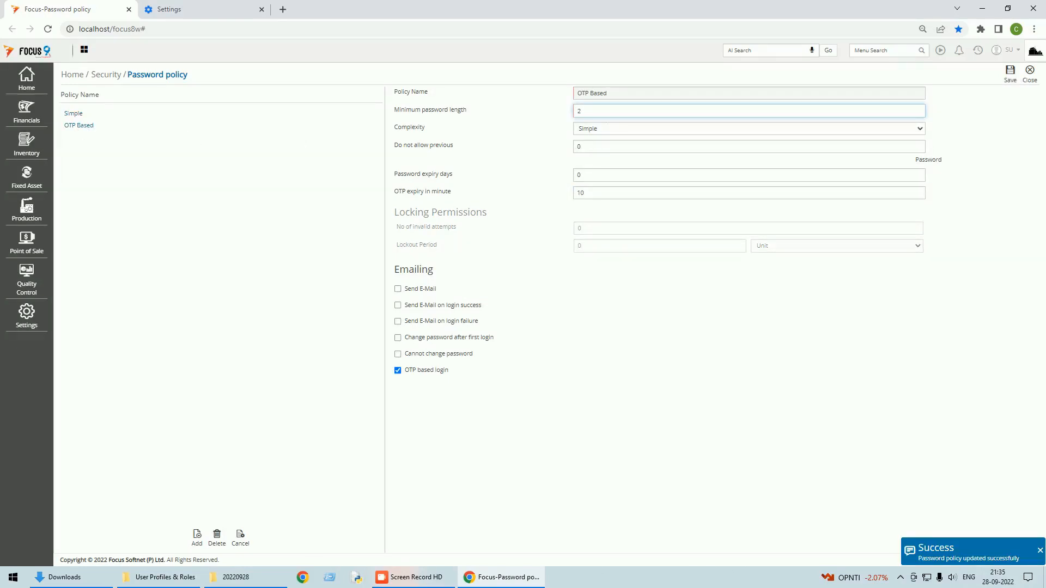
{"action": "left_click_drag", "start_coordinate": [580, 111], "coordinate": [570, 112]}
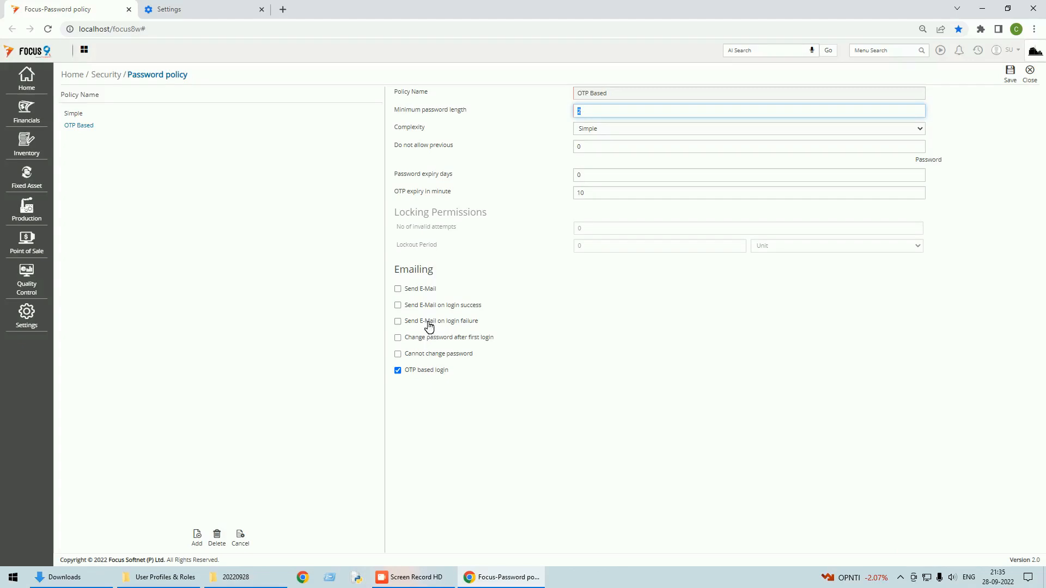
{"action": "left_click", "coordinate": [399, 290]}
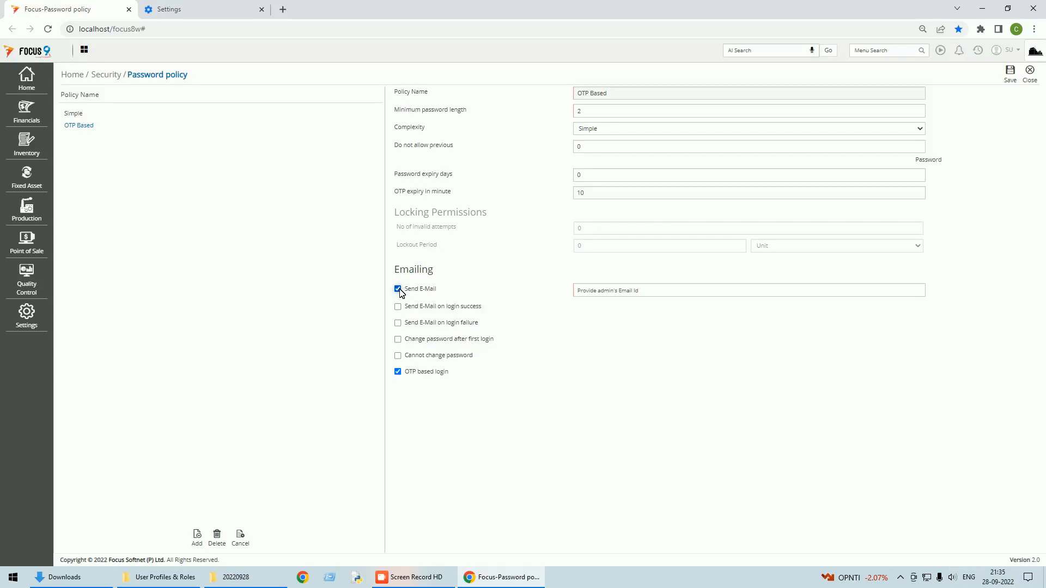
{"action": "left_click", "coordinate": [398, 289]}
{"action": "left_click", "coordinate": [1012, 78]}
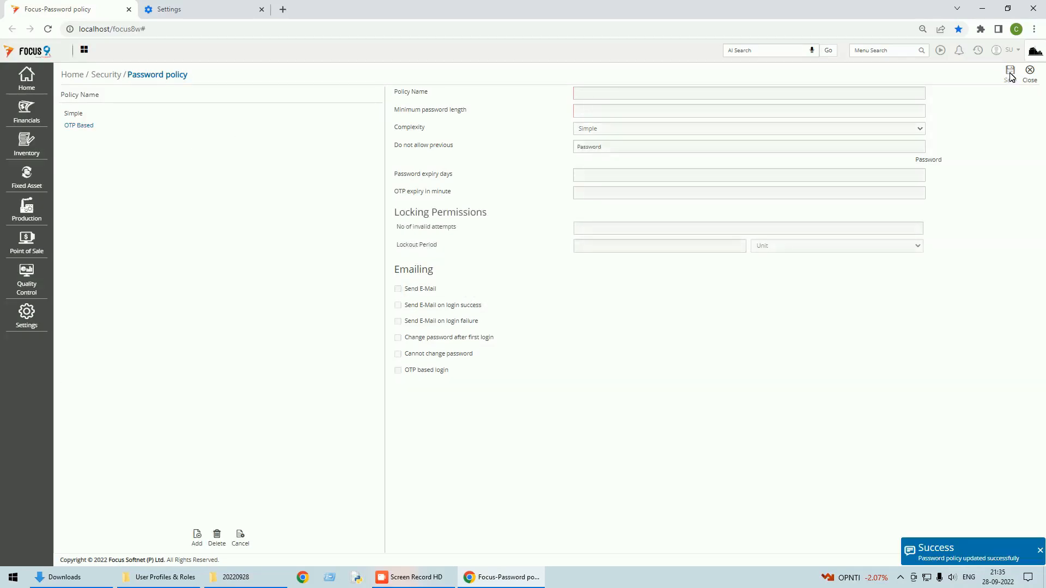
{"action": "left_click", "coordinate": [1032, 81]}
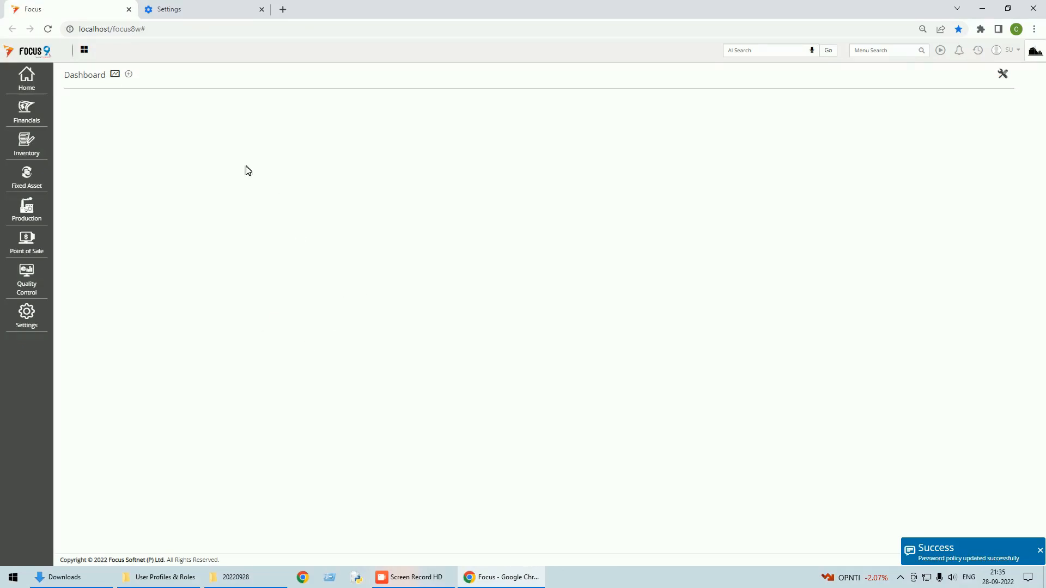
Step: Set the Sales Coordinator user's password policy to OTP Based and save
{"action": "left_click", "coordinate": [32, 93]}
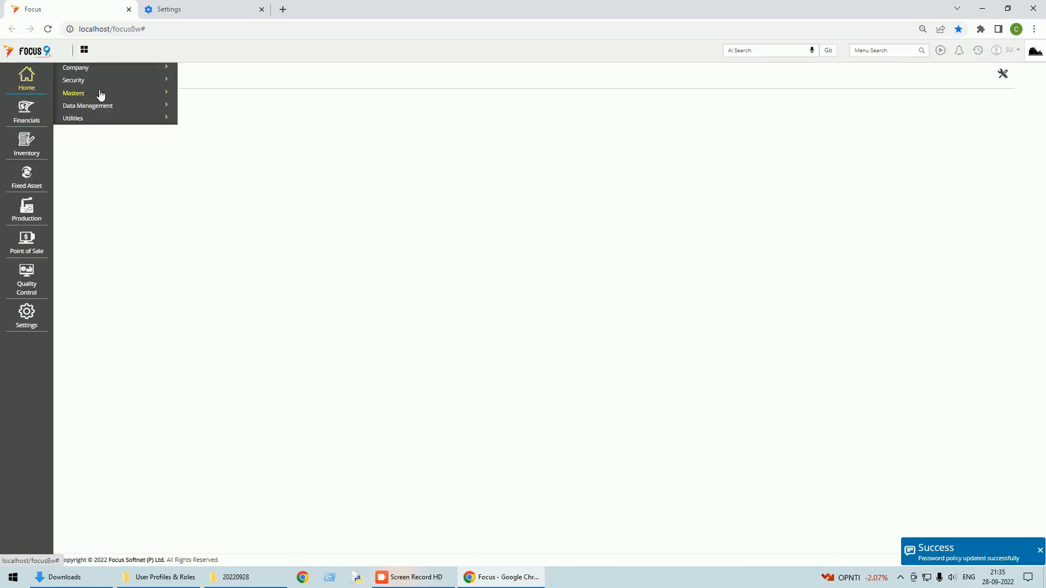
{"action": "left_click", "coordinate": [85, 83]}
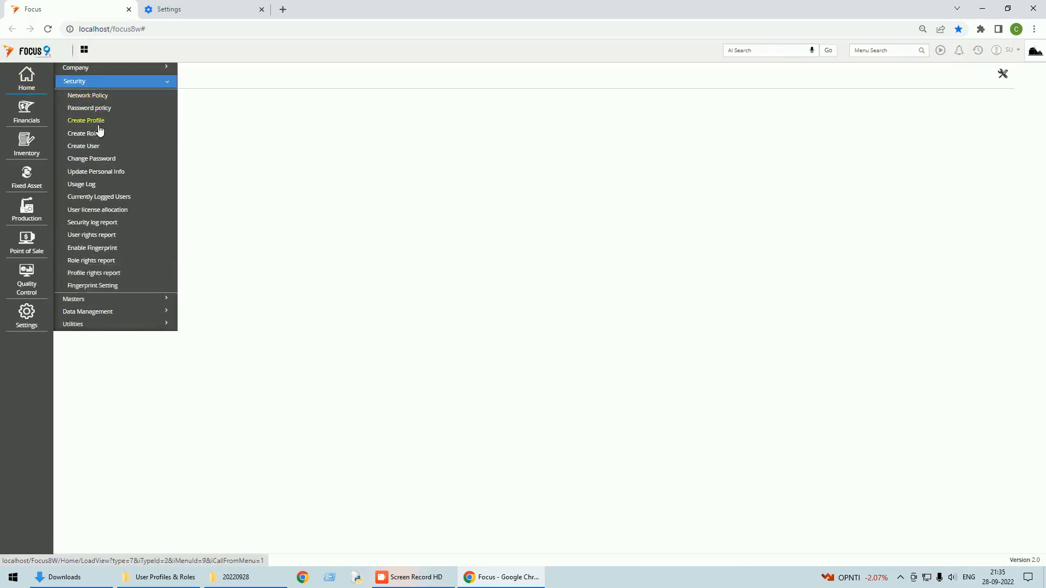
{"action": "left_click", "coordinate": [86, 145]}
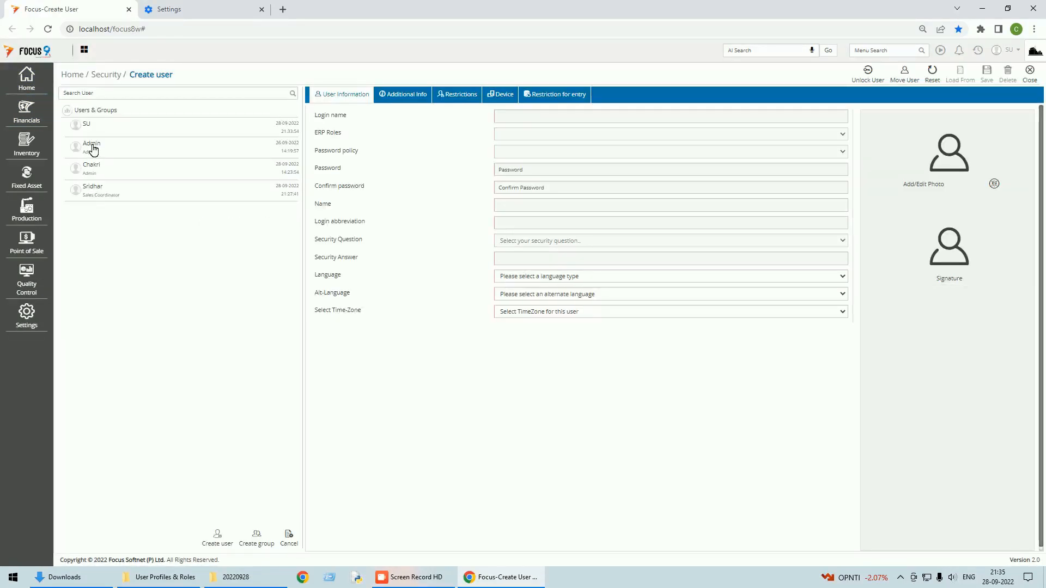
{"action": "left_click", "coordinate": [99, 193]}
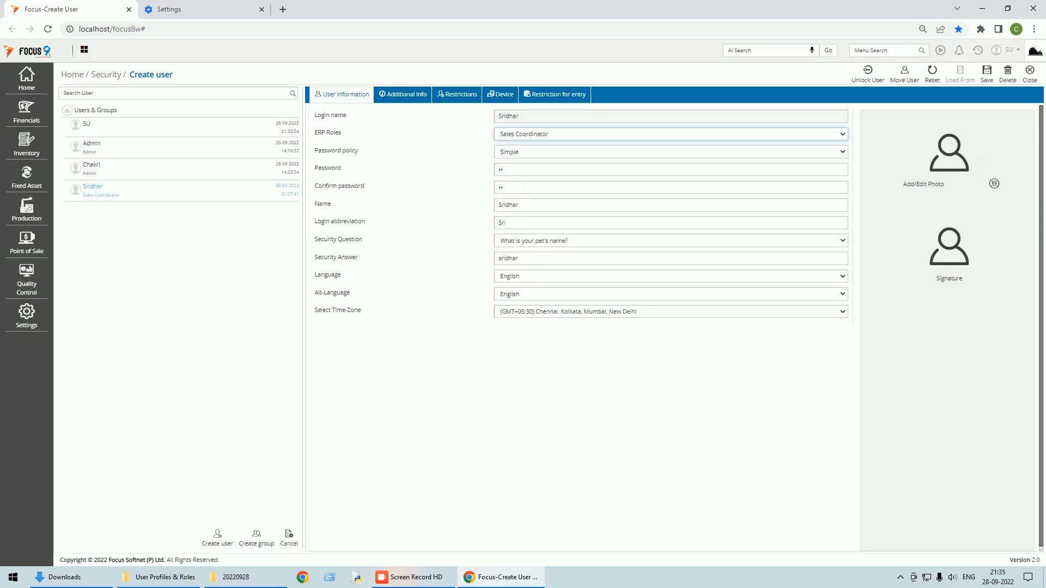
{"action": "left_click", "coordinate": [532, 157]}
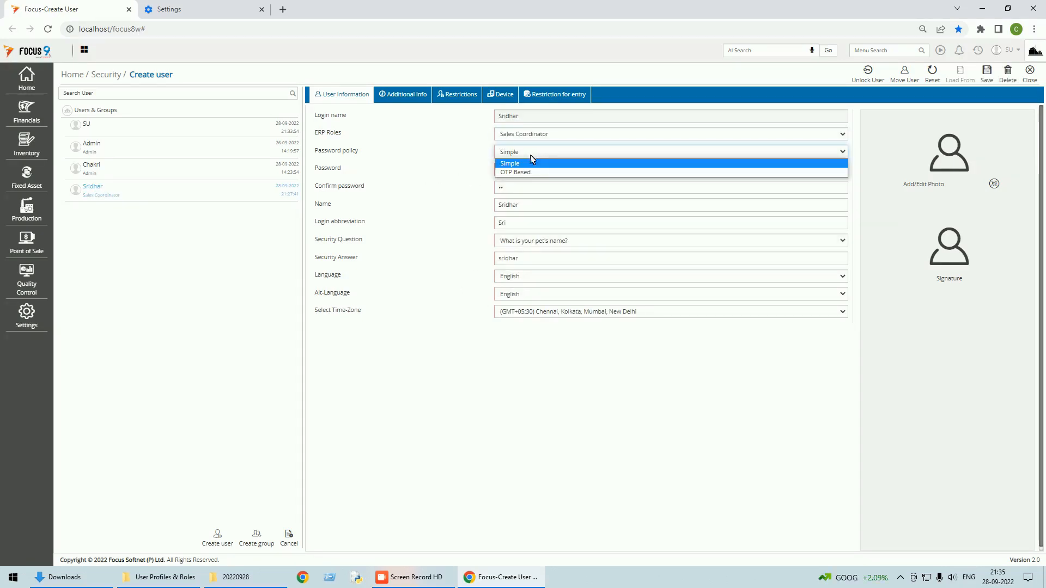
{"action": "left_click", "coordinate": [528, 171]}
{"action": "left_click", "coordinate": [987, 72]}
Step: Review the Admin, Sales Coordinator and SU users' details and additional info
{"action": "left_click", "coordinate": [109, 178]}
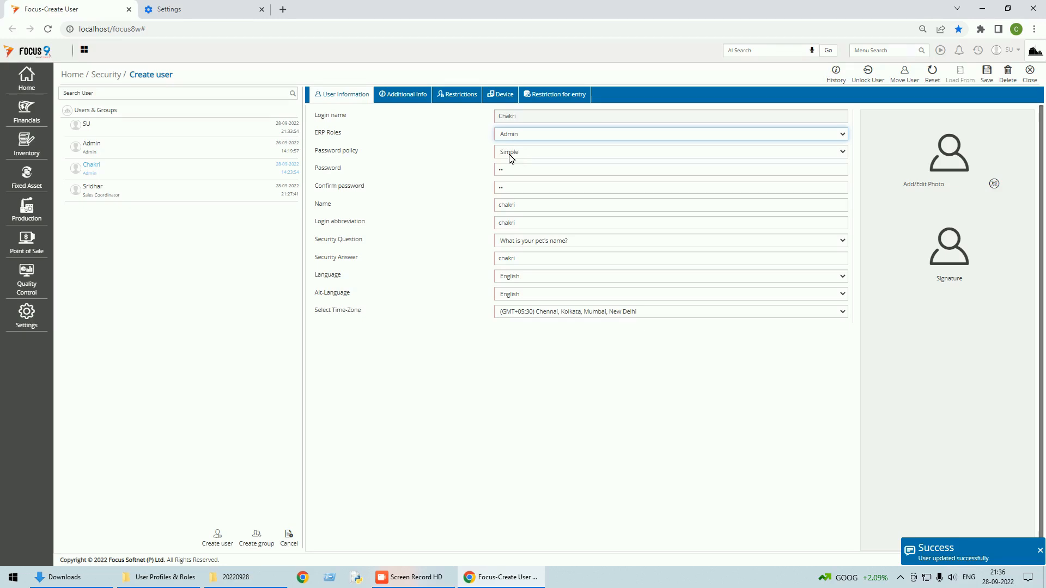
{"action": "left_click", "coordinate": [89, 154]}
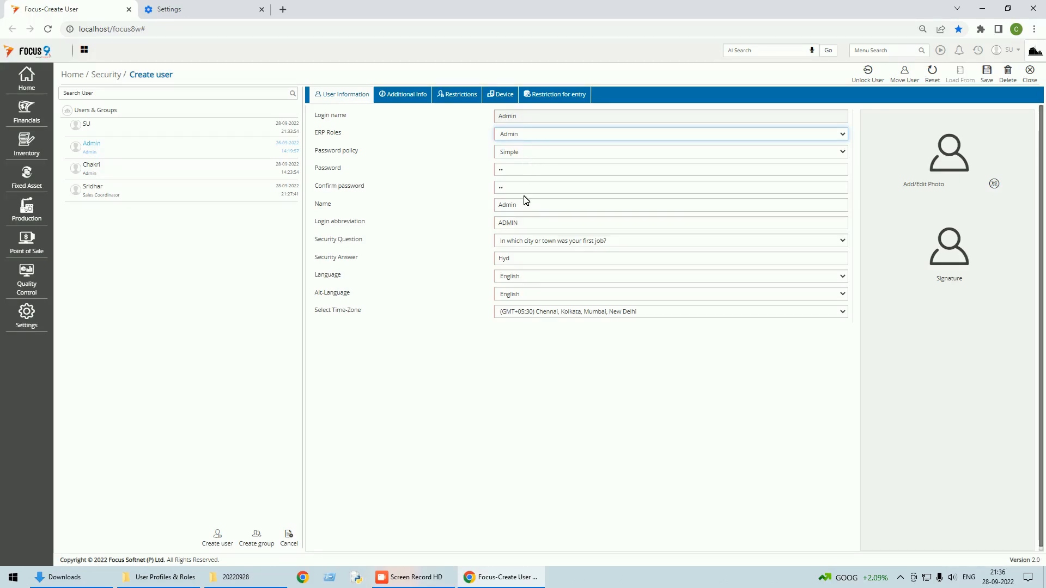
{"action": "left_click", "coordinate": [405, 98]}
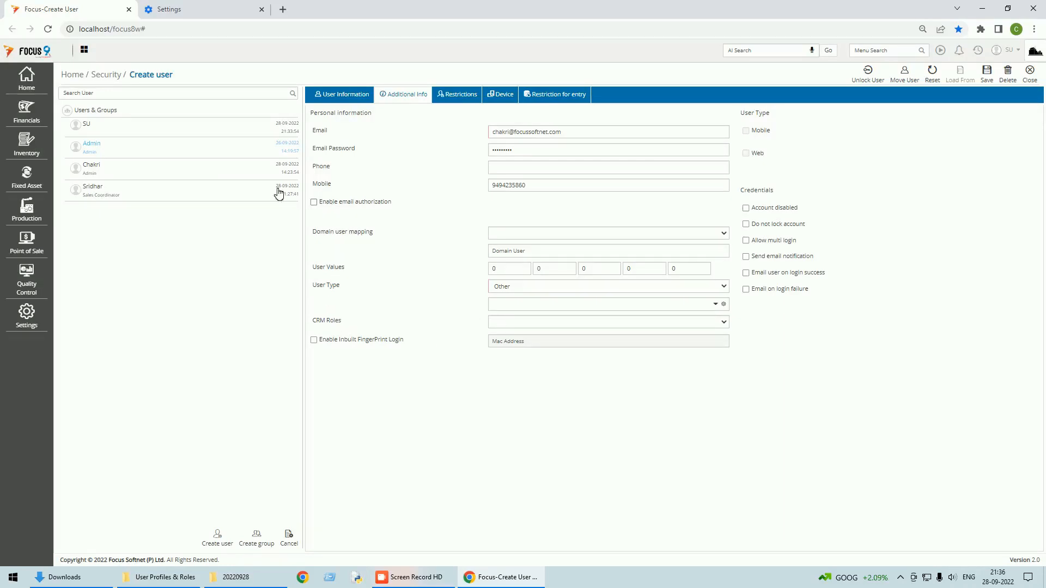
{"action": "left_click", "coordinate": [98, 193]}
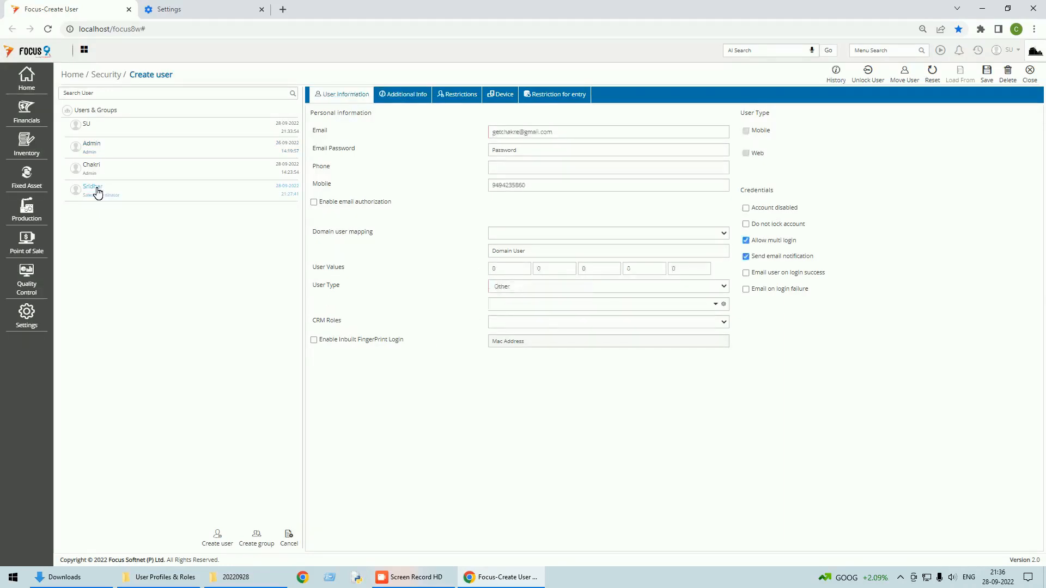
{"action": "left_click", "coordinate": [412, 97]}
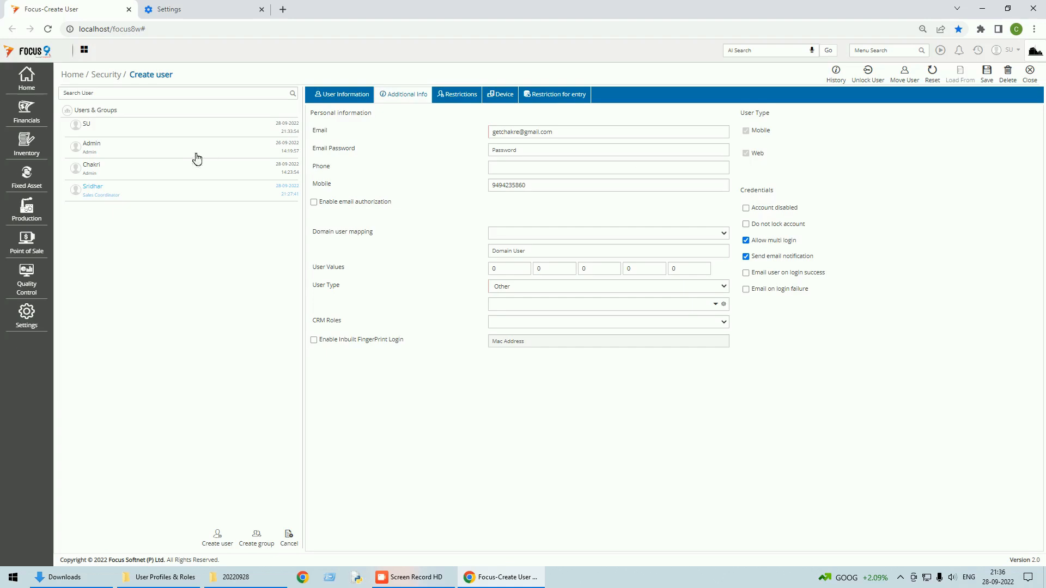
{"action": "left_click", "coordinate": [111, 131]}
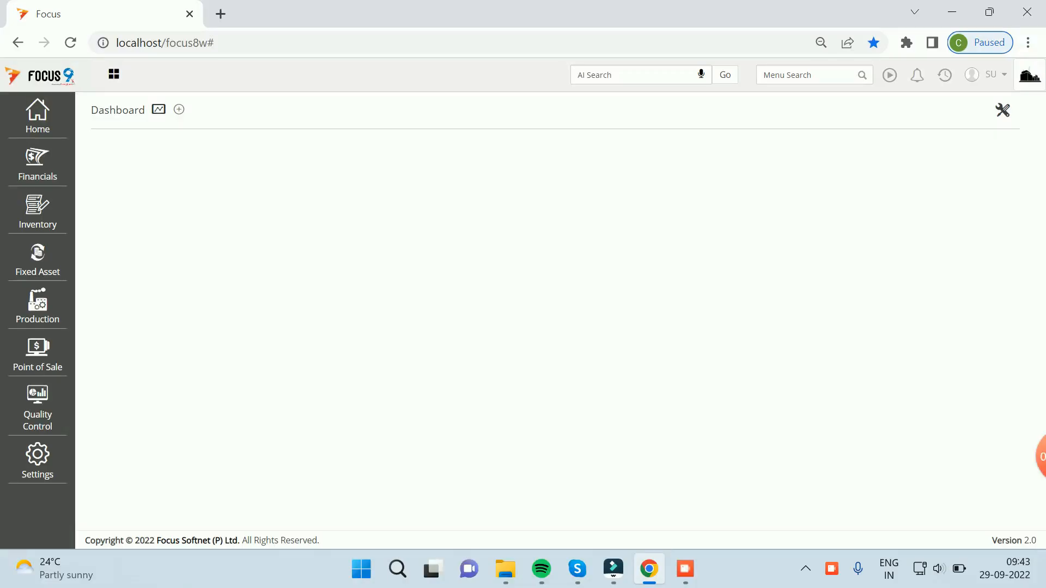
Step: Open Configure Transactions' Mail Settings showing SMTP smtp.gmail.com port 587, and select the Email Id
{"action": "left_click", "coordinate": [38, 458]}
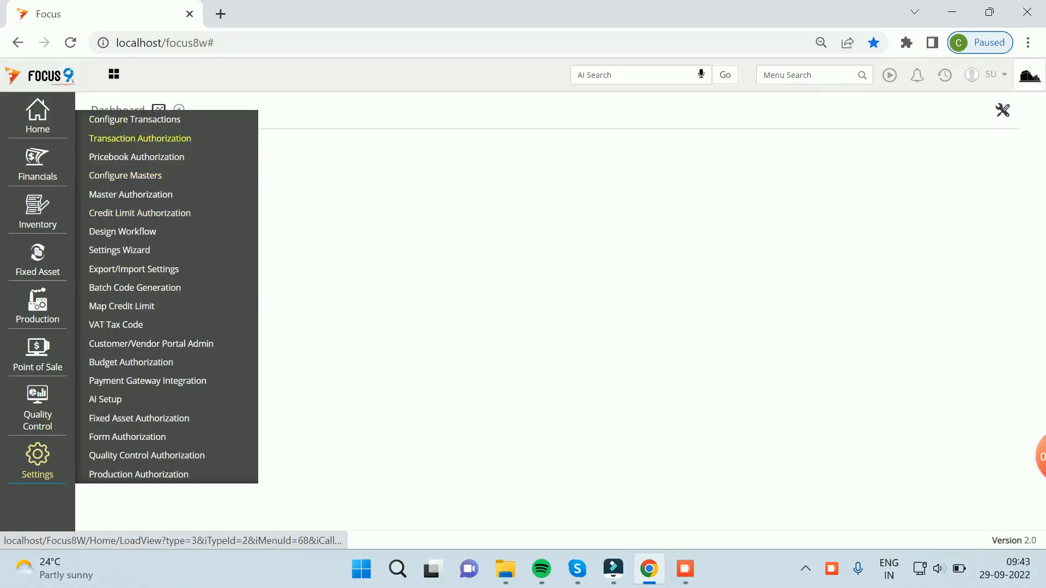
{"action": "left_click", "coordinate": [134, 119]}
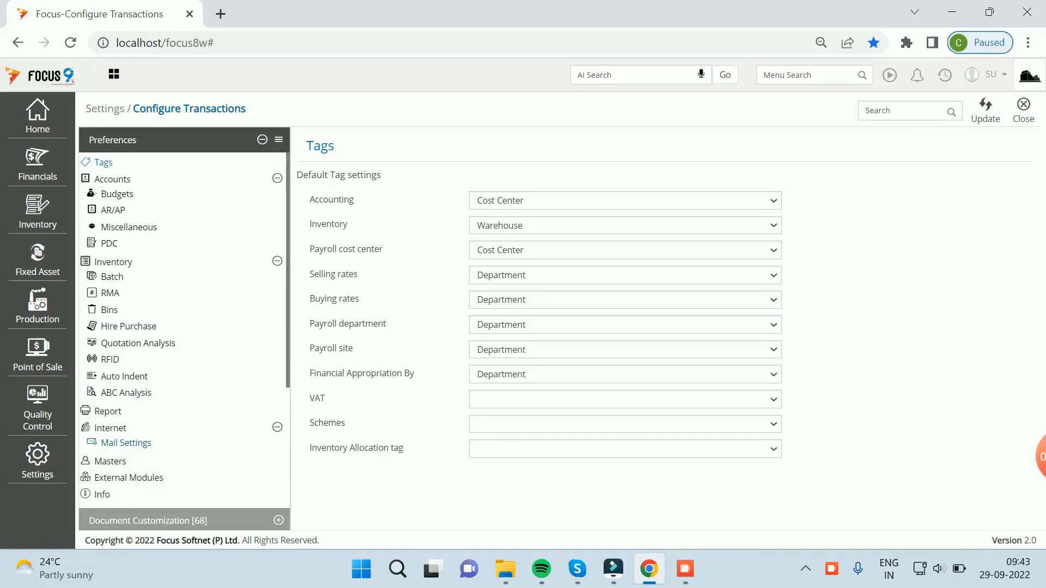
{"action": "left_click", "coordinate": [125, 443]}
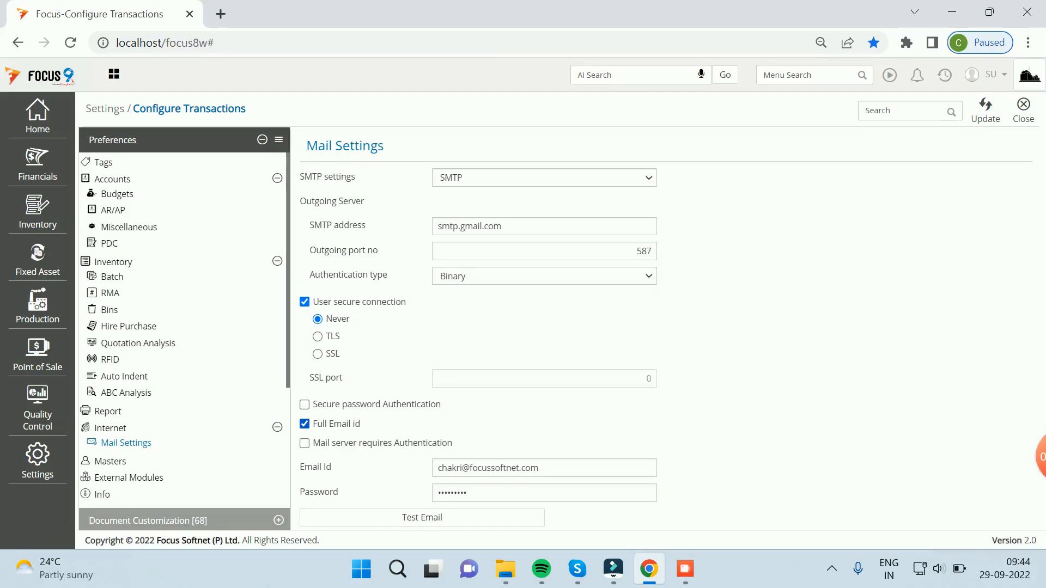
{"action": "left_click_drag", "start_coordinate": [541, 468], "coordinate": [437, 469]}
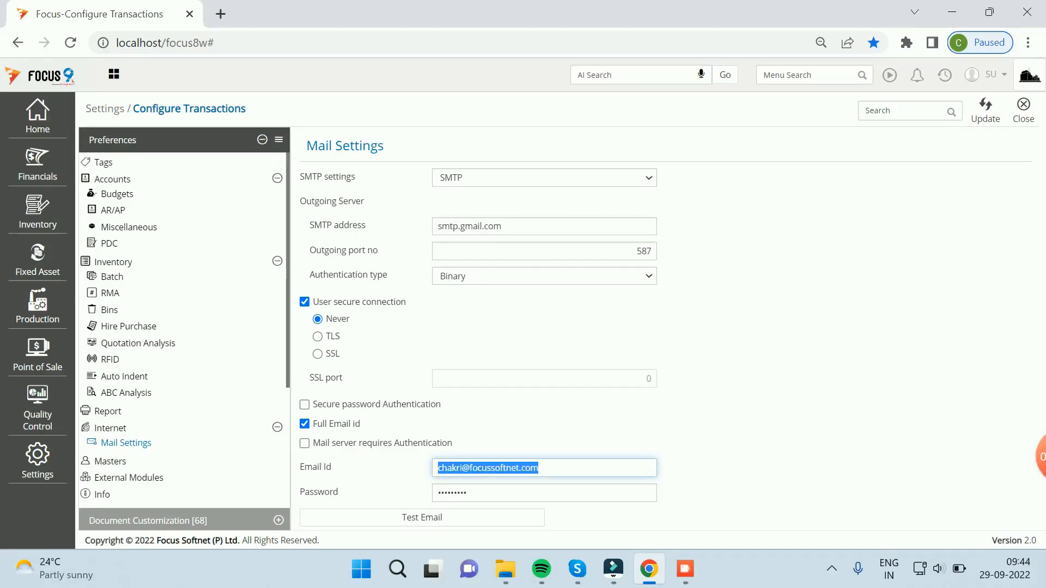
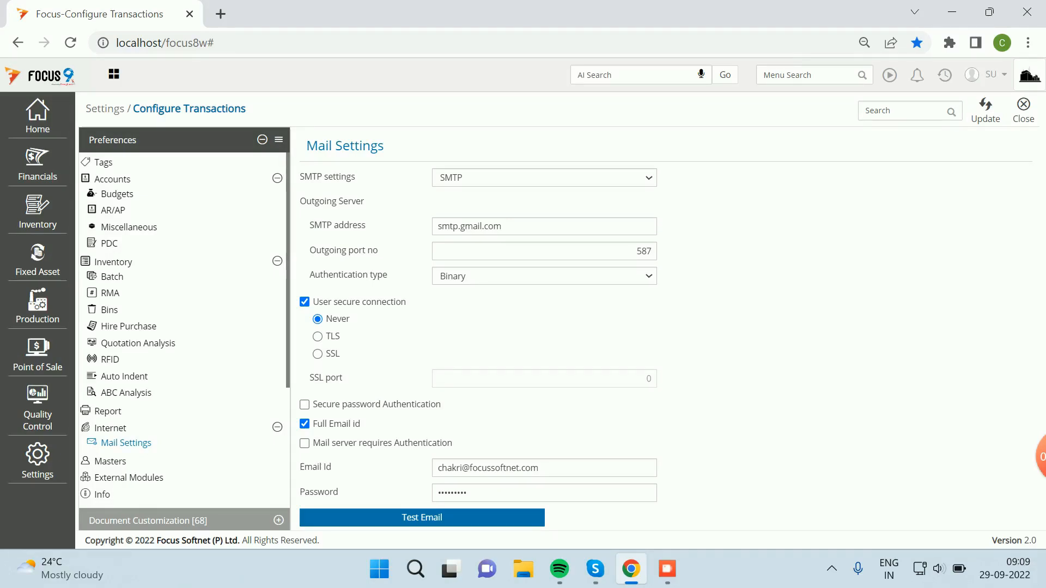
Step: Open gmail.com in a new browser tab, leaving the Focus mail settings open
{"action": "key", "text": "ctrl+t"}
{"action": "type", "text": "gmail.com"}
{"action": "key", "text": "Return"}
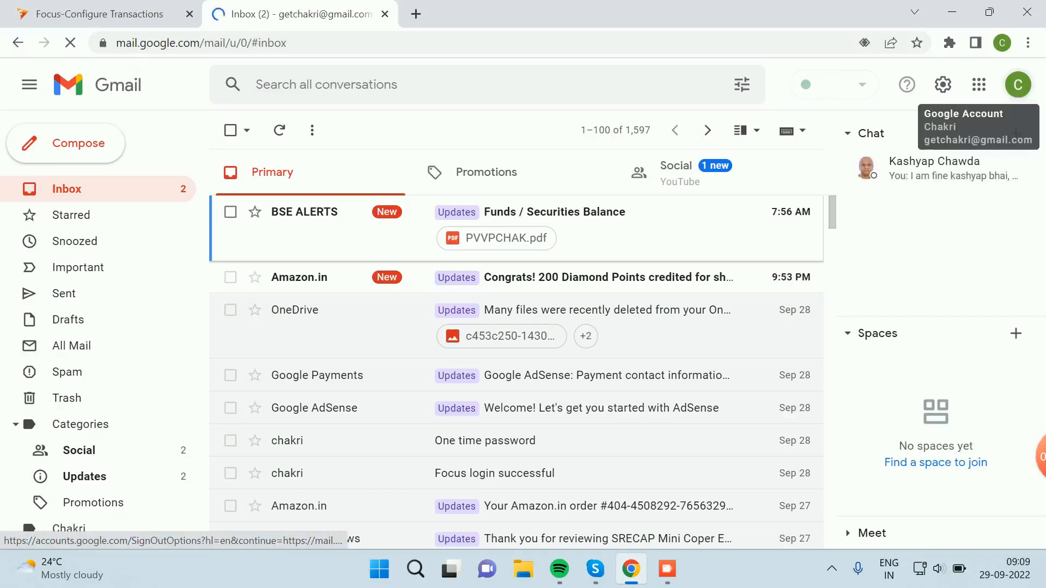
Step: Sign out of the personal Gmail account
{"action": "left_click", "coordinate": [1017, 84]}
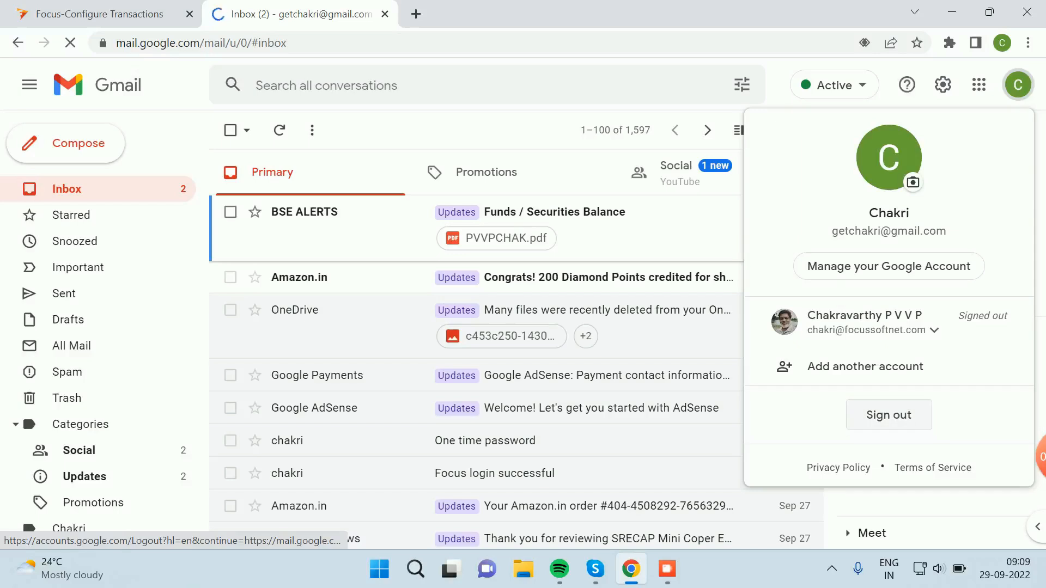
{"action": "left_click", "coordinate": [889, 415]}
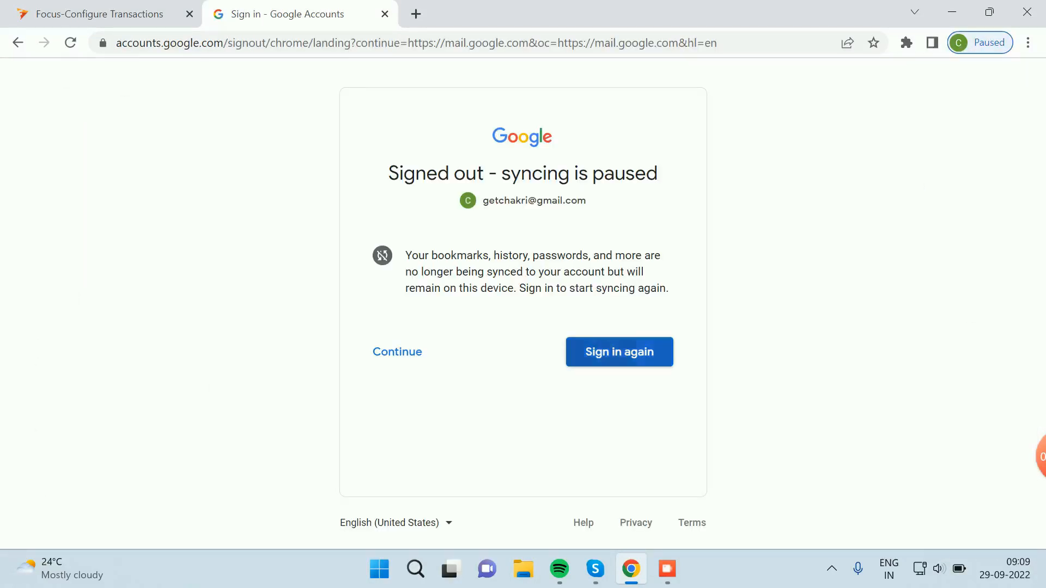
{"action": "key", "text": "Return"}
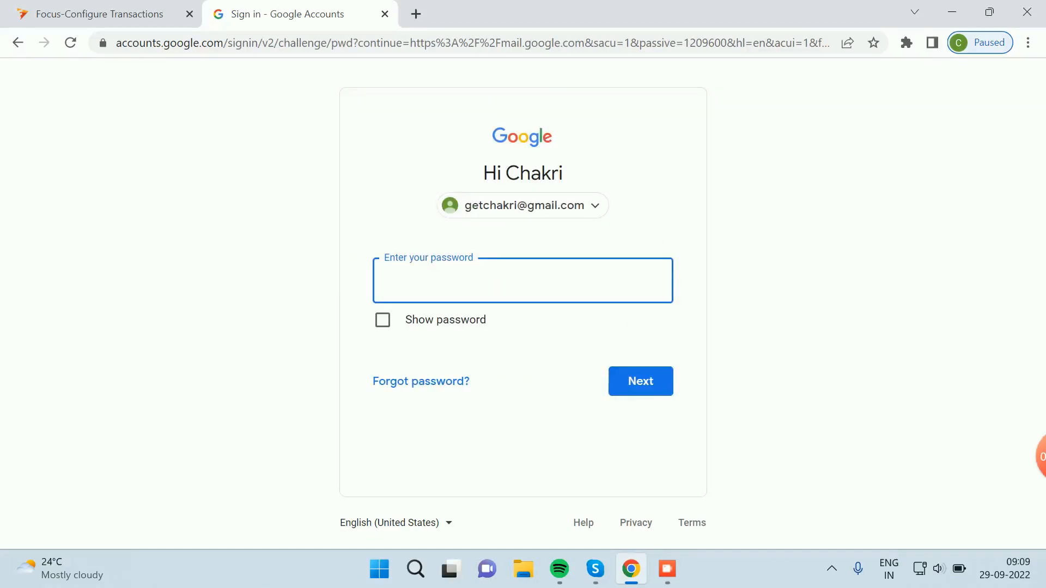
{"action": "type", "text": "*******"}
{"action": "key", "text": "BackSpace"}
{"action": "key", "text": "BackSpace"}
{"action": "key", "text": "BackSpace"}
{"action": "key", "text": "BackSpace"}
{"action": "key", "text": "BackSpace"}
{"action": "key", "text": "BackSpace"}
{"action": "key", "text": "BackSpace"}
Step: Sign in to the work account from the account list to show its inbox
{"action": "left_click", "coordinate": [523, 205]}
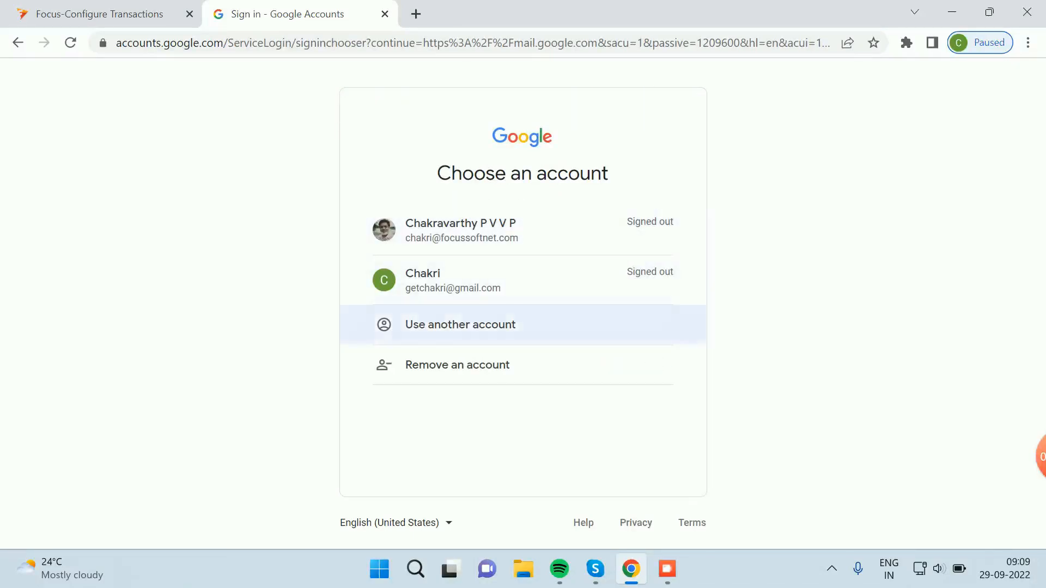
{"action": "left_click", "coordinate": [522, 230]}
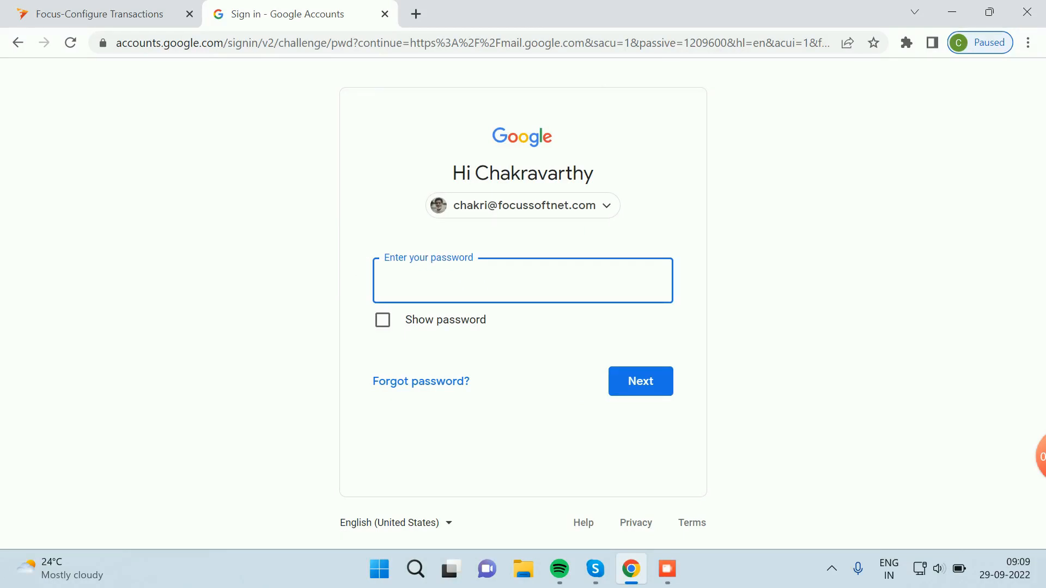
{"action": "type", "text": "•••••••••"}
{"action": "key", "text": "Return"}
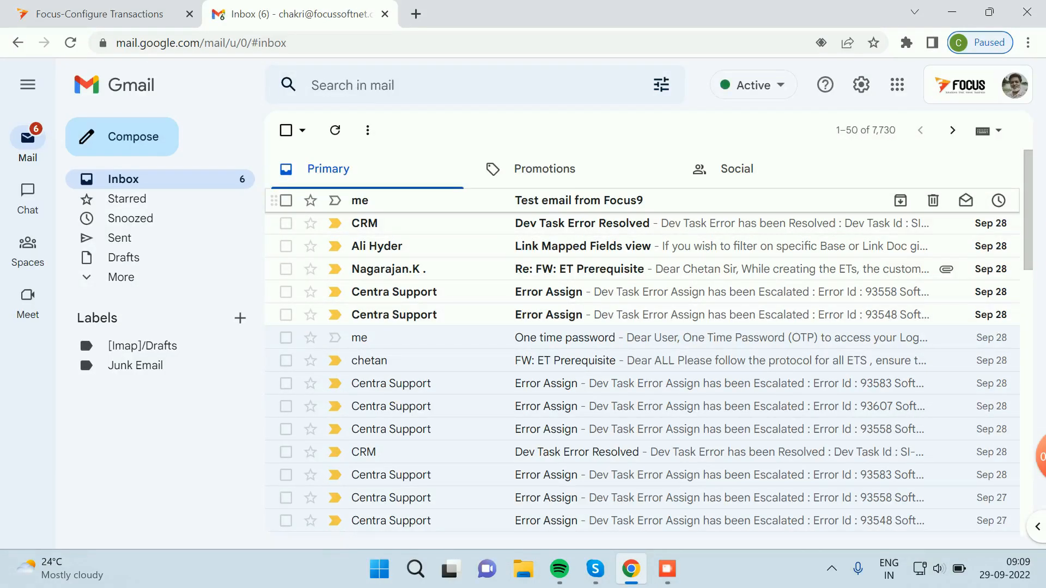
Step: Check the 'Test email from Focus9' message, then sign out of the work Gmail account
{"action": "left_click", "coordinate": [579, 201]}
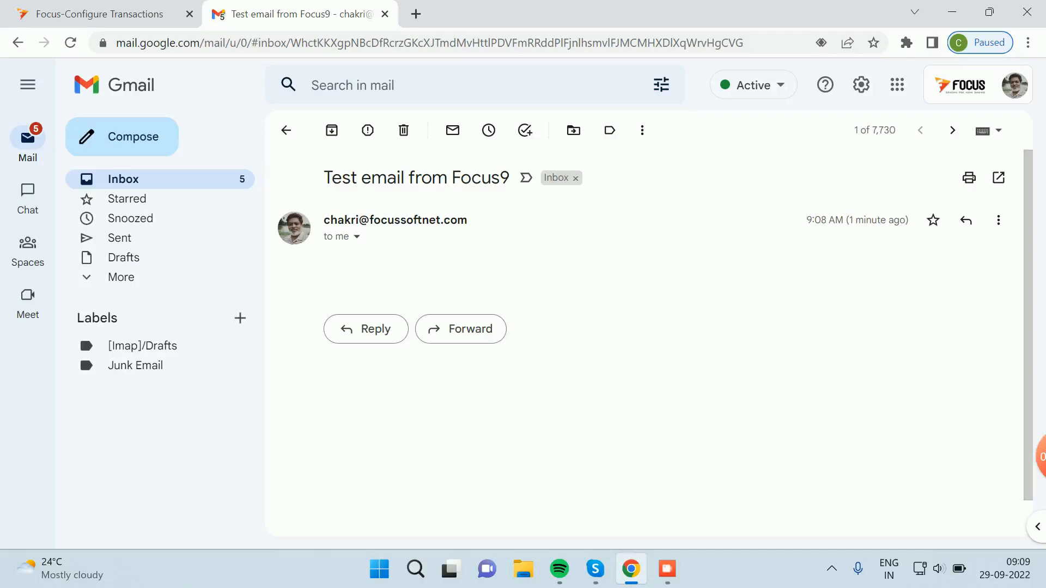
{"action": "left_click", "coordinate": [124, 179]}
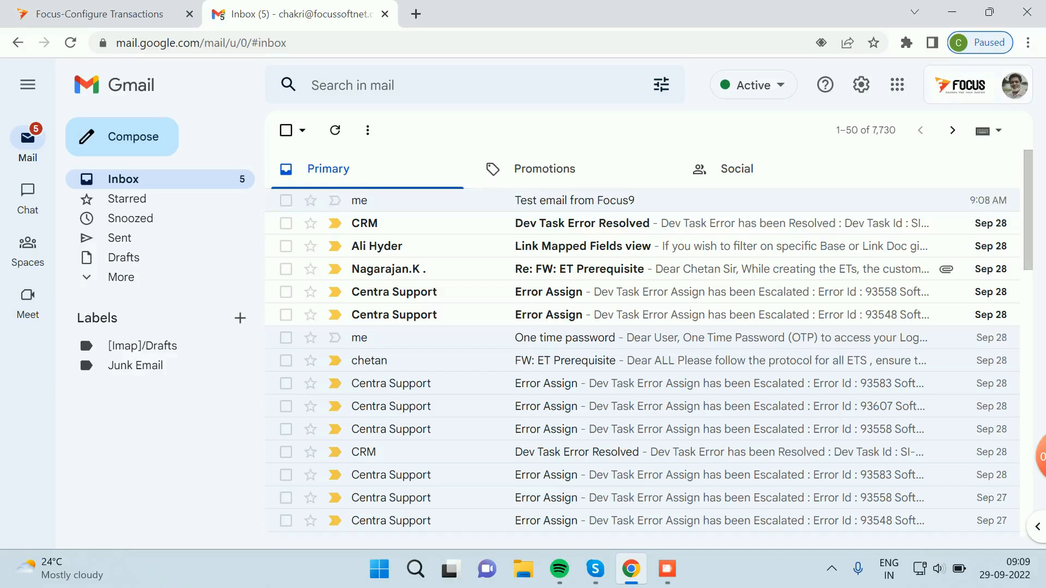
{"action": "left_click", "coordinate": [1014, 86]}
{"action": "left_click", "coordinate": [888, 451]}
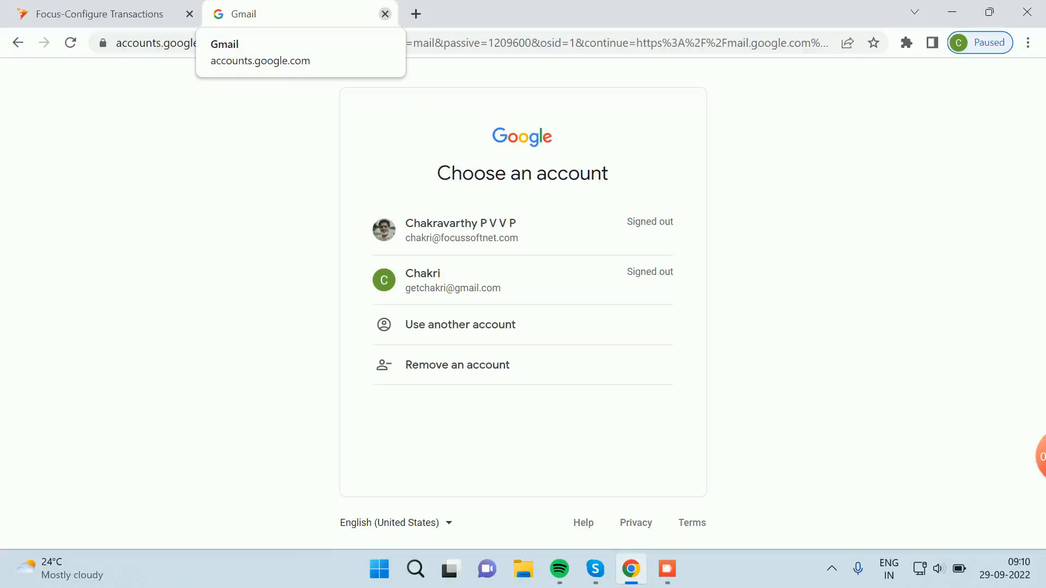
Step: Close the Gmail tab, then save the Focus mail settings with Update and close them
{"action": "left_click", "coordinate": [385, 13]}
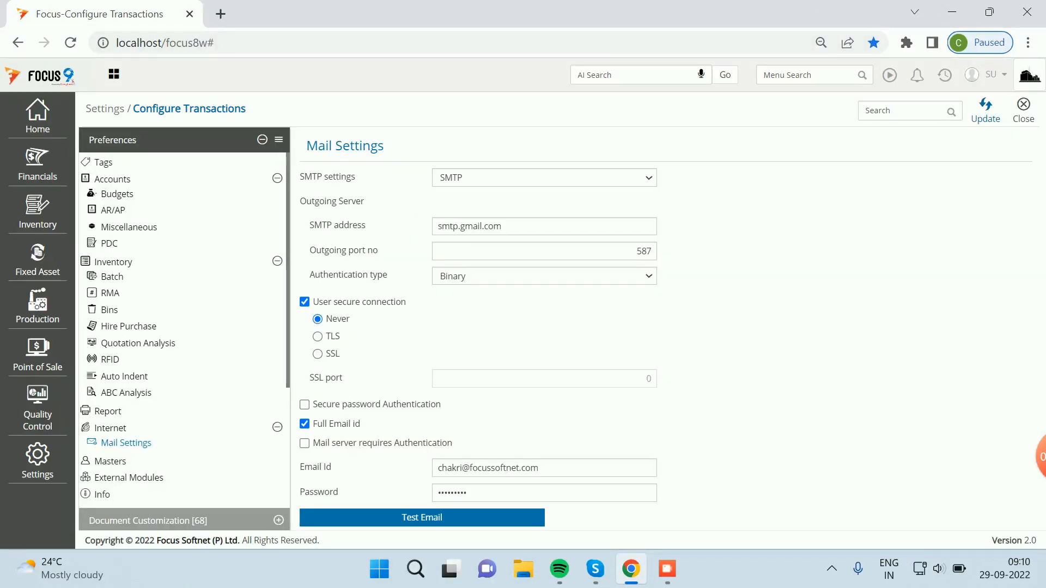
{"action": "left_click", "coordinate": [985, 110]}
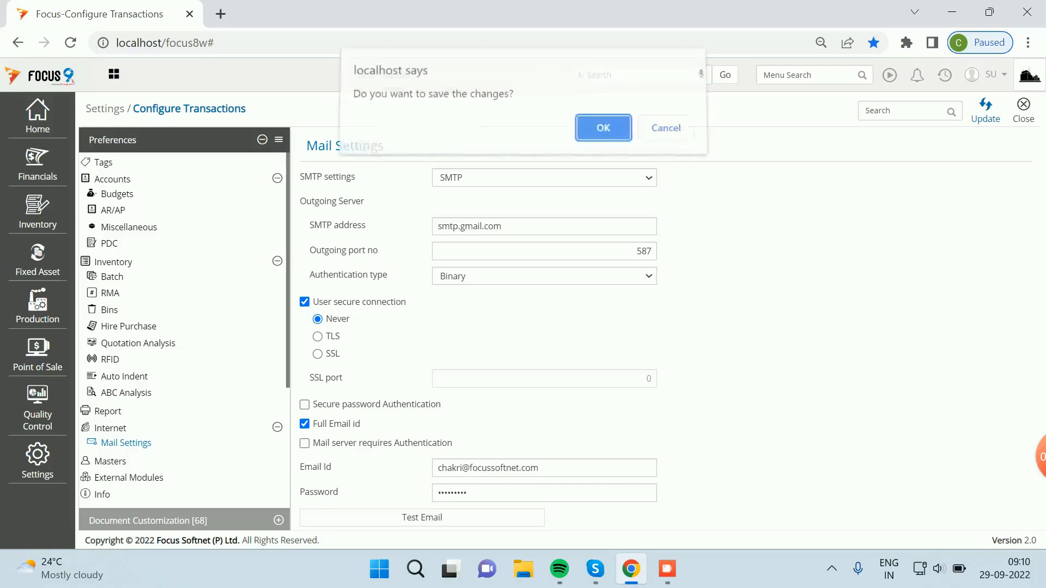
{"action": "key", "text": "Return"}
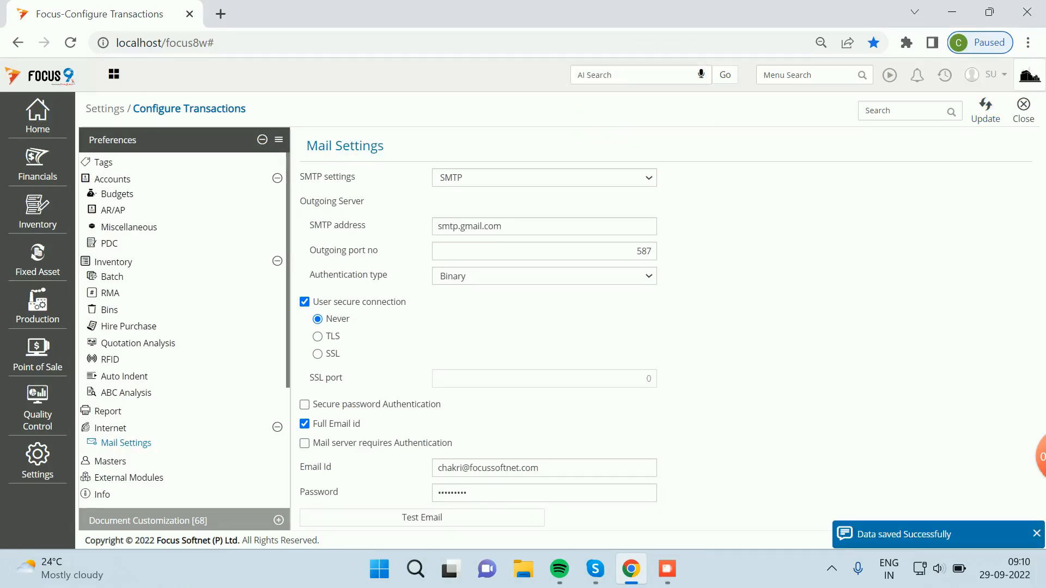
{"action": "left_click", "coordinate": [1023, 110]}
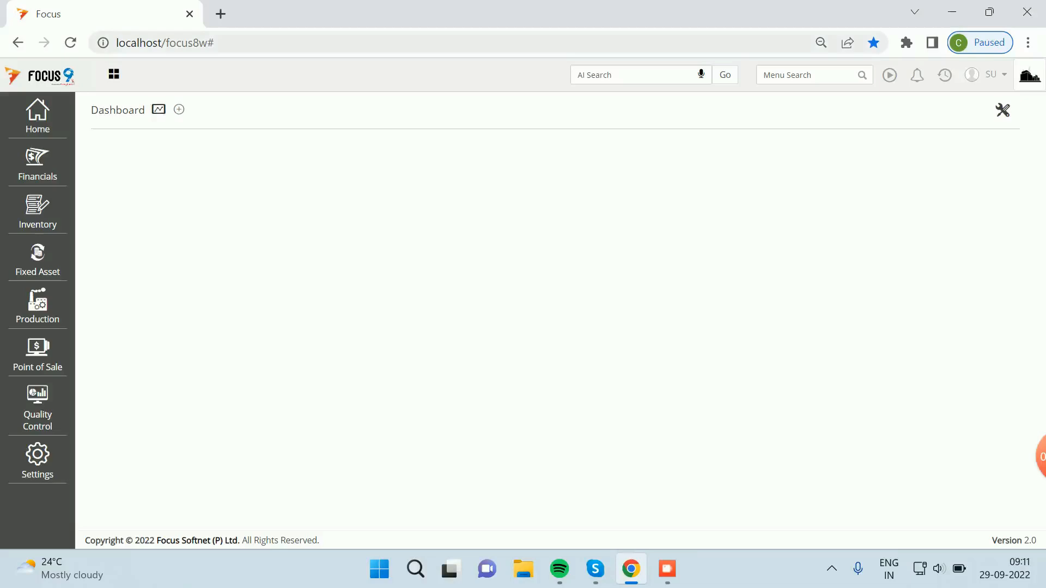
Step: In Security > Create User, set the Sales Coordinator's password policy to OTP Based and save
{"action": "left_click", "coordinate": [37, 115]}
{"action": "left_click", "coordinate": [107, 120]}
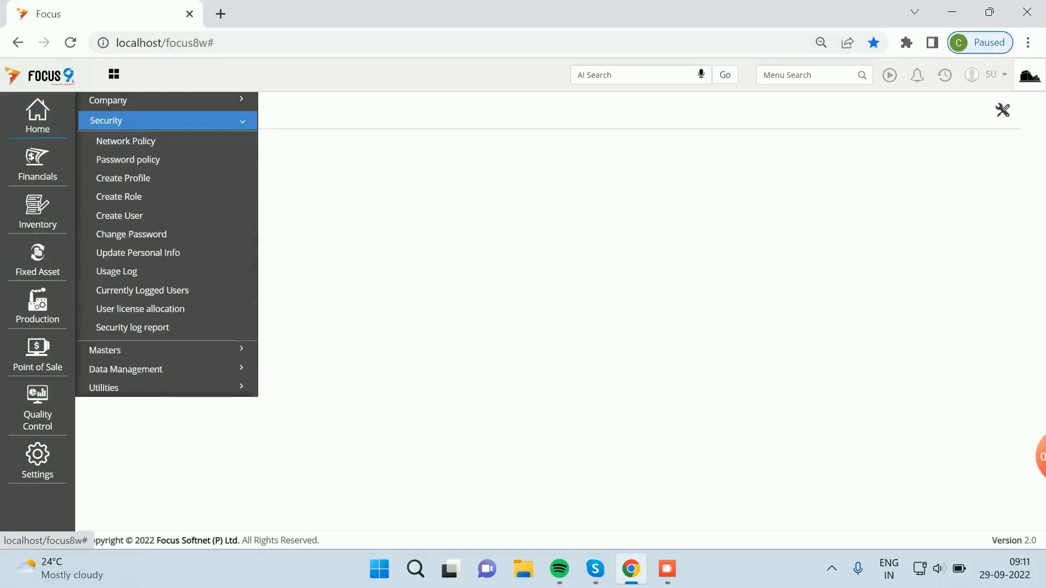
{"action": "left_click", "coordinate": [119, 216]}
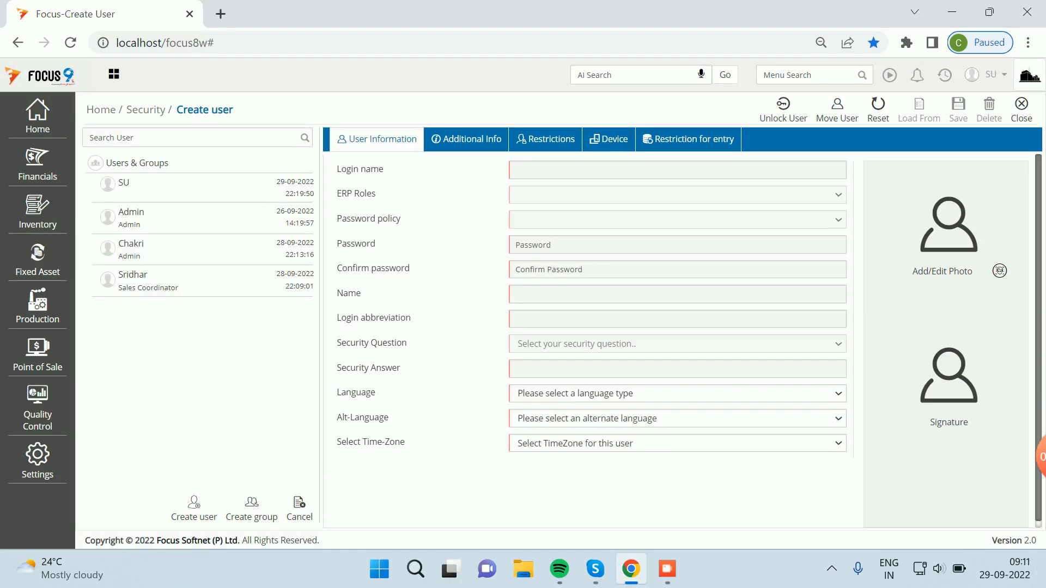
{"action": "left_click", "coordinate": [147, 281]}
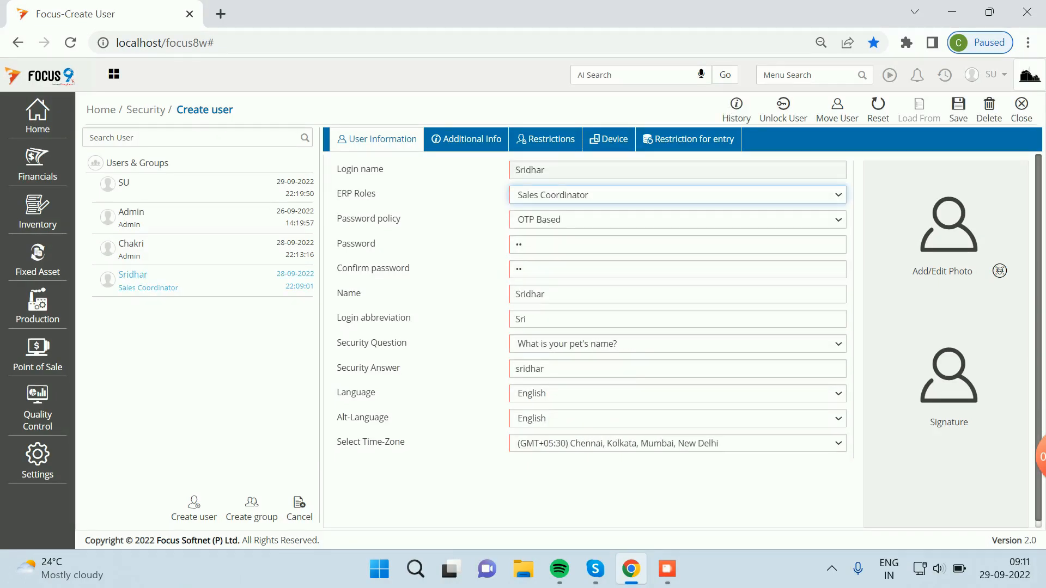
{"action": "left_click", "coordinate": [466, 139]}
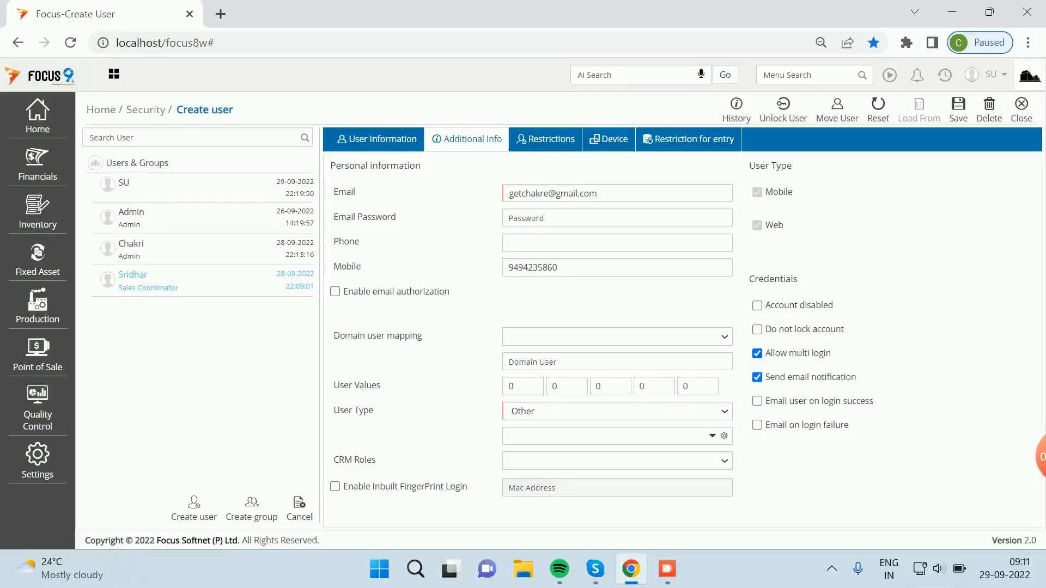
{"action": "left_click", "coordinate": [377, 138]}
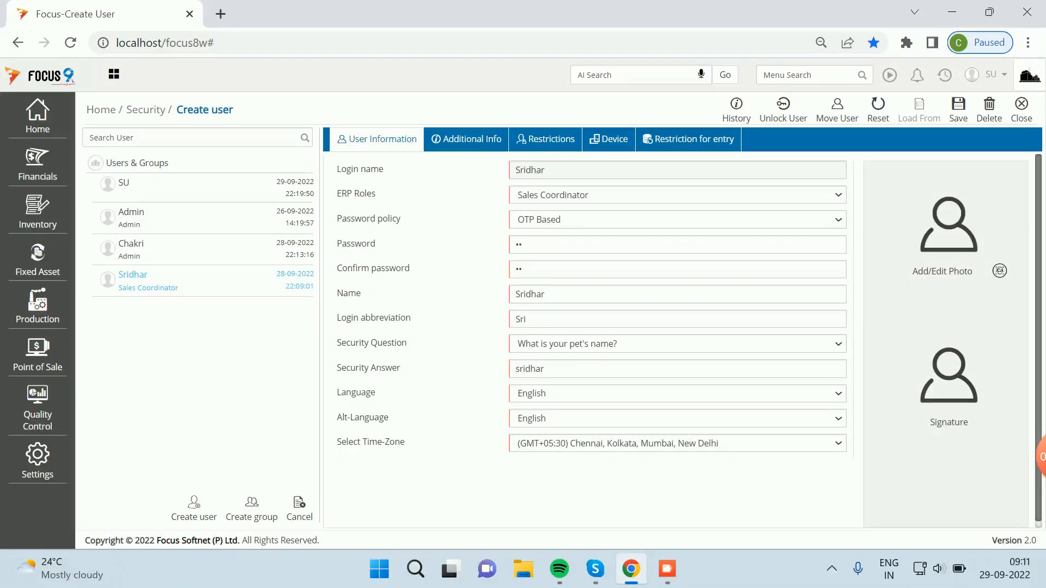
{"action": "left_click", "coordinate": [631, 220]}
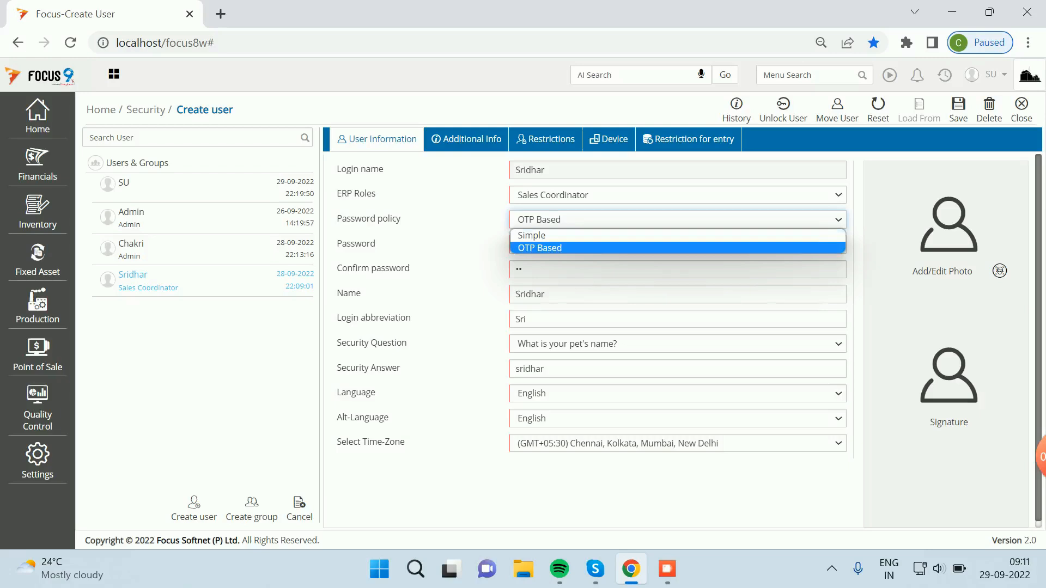
{"action": "left_click", "coordinate": [632, 220]}
{"action": "left_click", "coordinate": [958, 107]}
Step: Close the user form and log out of Focus
{"action": "left_click", "coordinate": [1021, 106]}
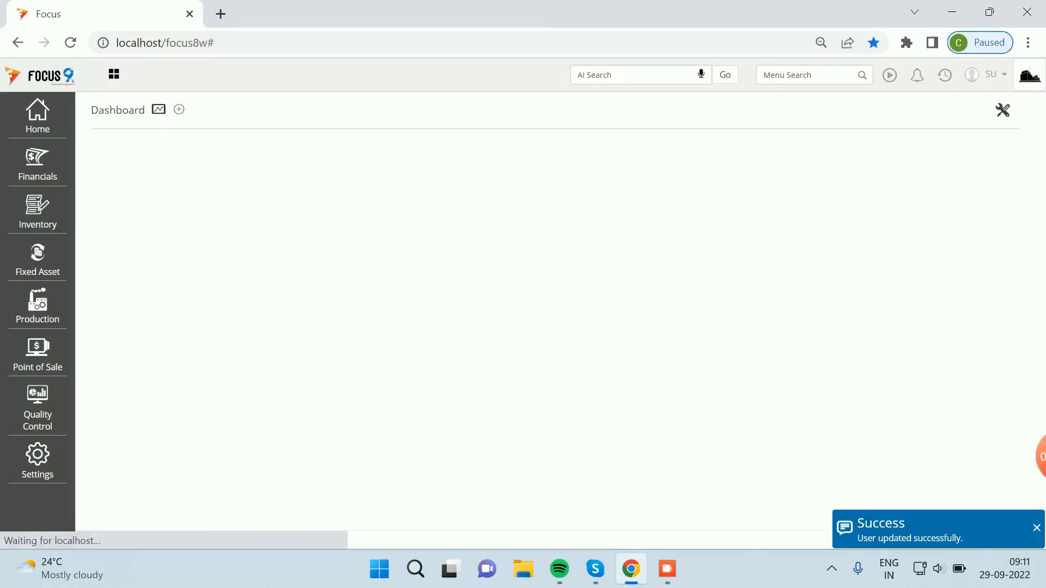
{"action": "left_click", "coordinate": [987, 74]}
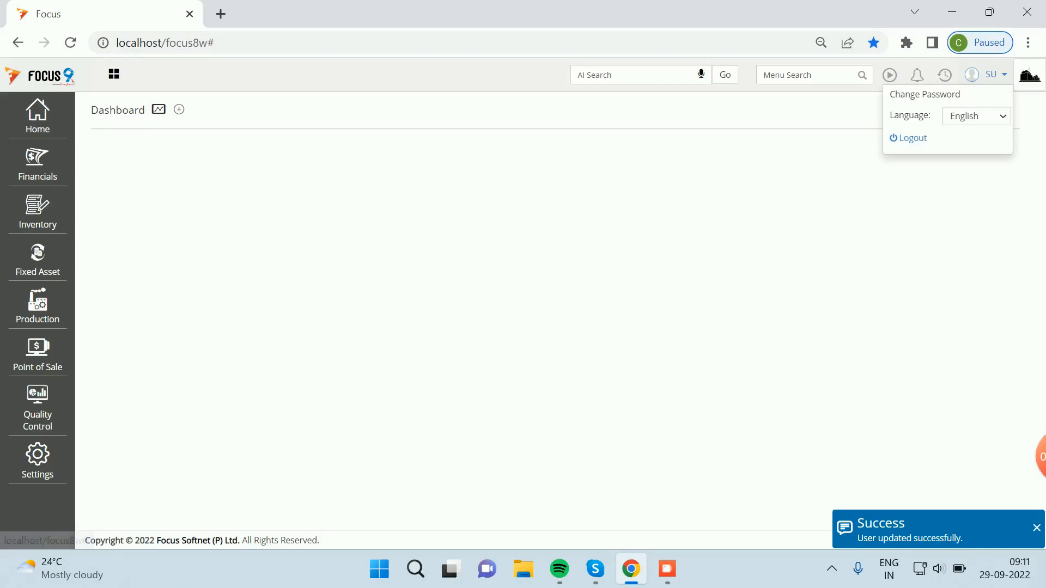
{"action": "left_click", "coordinate": [907, 136]}
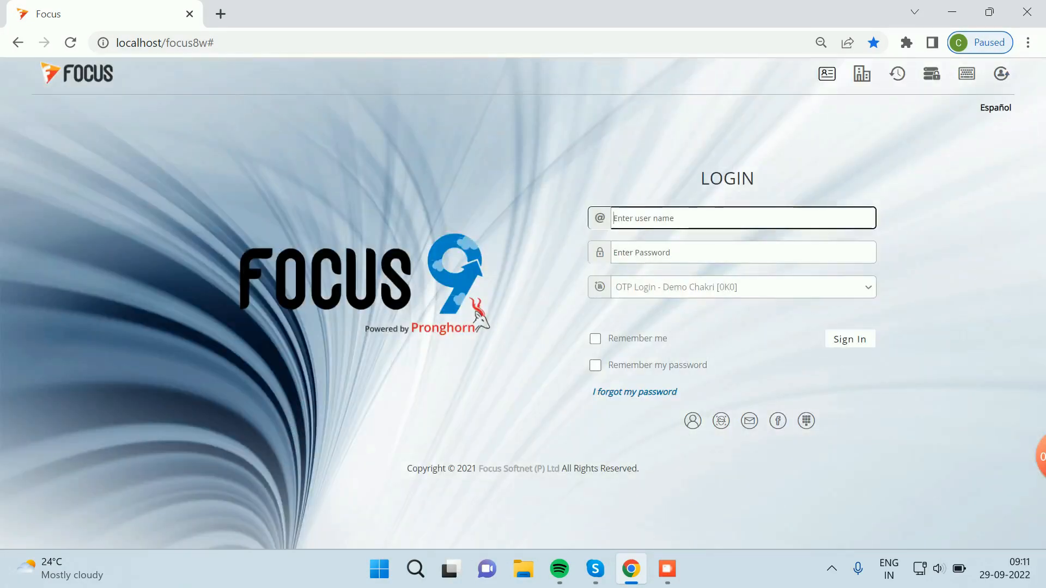
Step: Sign in as the OTP-based user with their password to reach the Enter OTP prompt
{"action": "type", "text": "Sridhar"}
{"action": "key", "text": "Tab"}
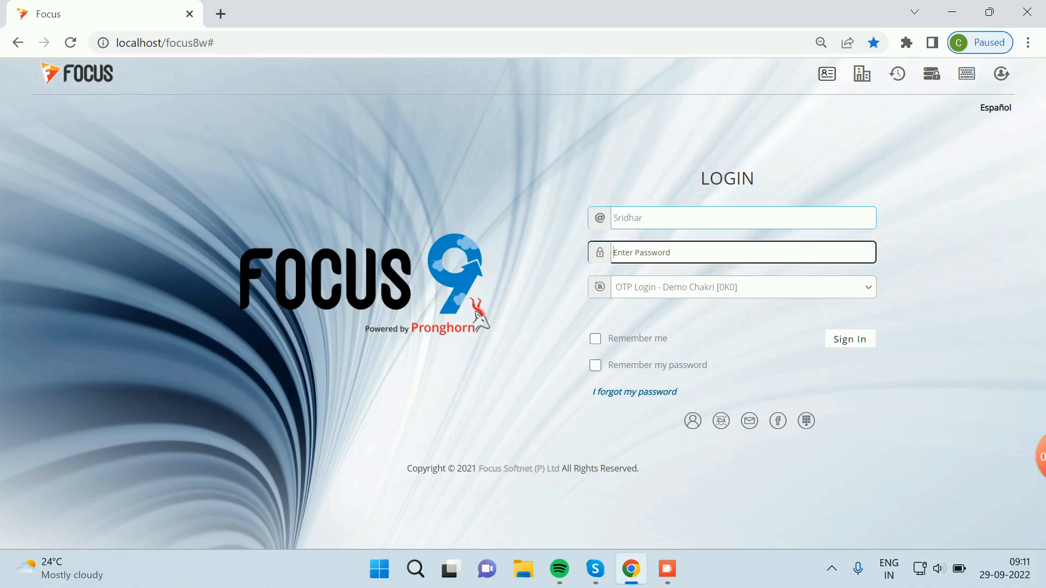
{"action": "type", "text": "••"}
{"action": "left_click", "coordinate": [850, 339]}
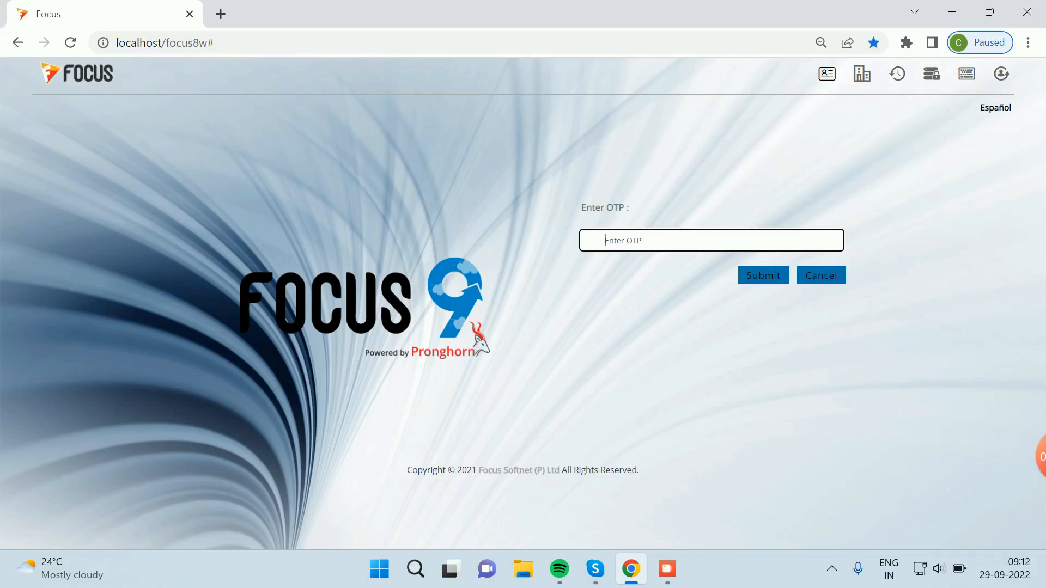
{"action": "key", "text": "ctrl+t"}
Step: Sign in to Gmail with another Google account, declining the new Chrome profile, to view the inbox
{"action": "type", "text": "gm"}
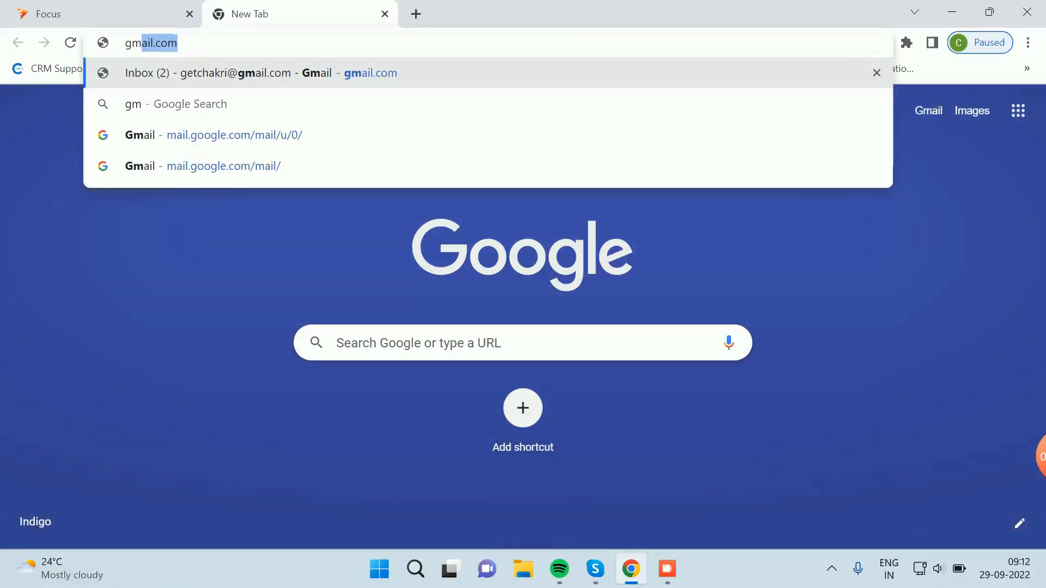
{"action": "key", "text": "Return"}
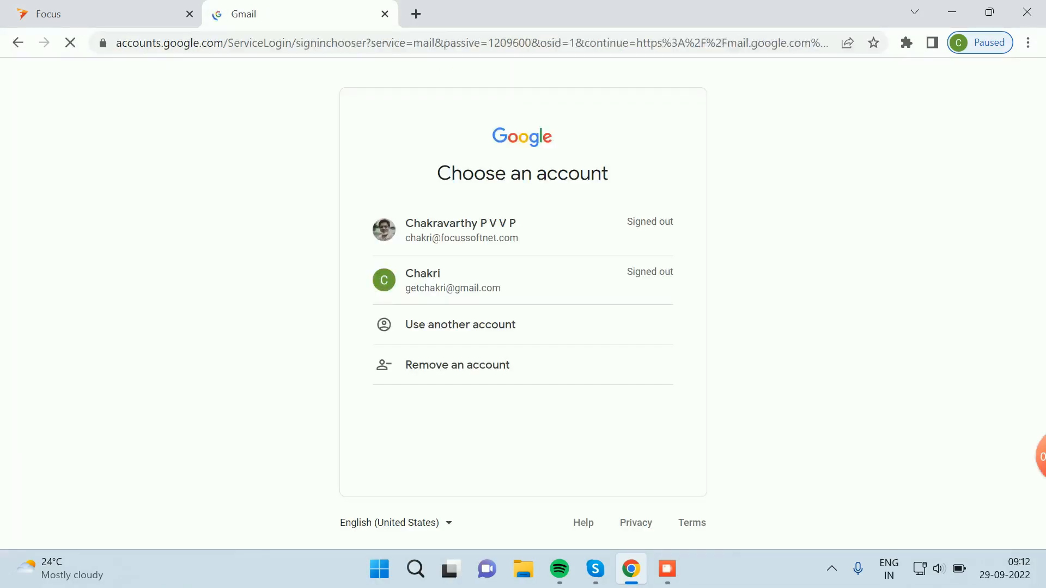
{"action": "left_click", "coordinate": [460, 324]}
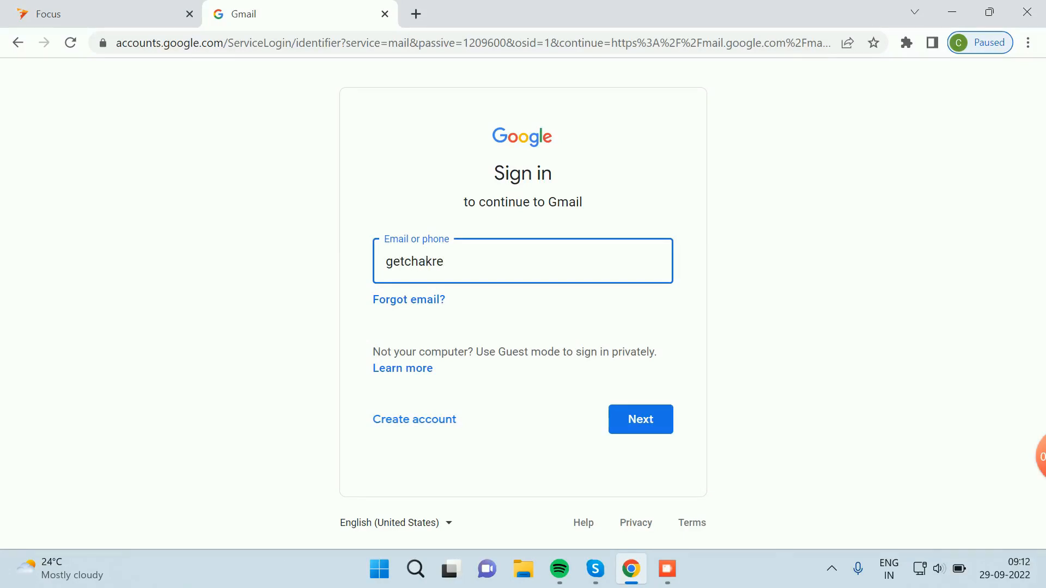
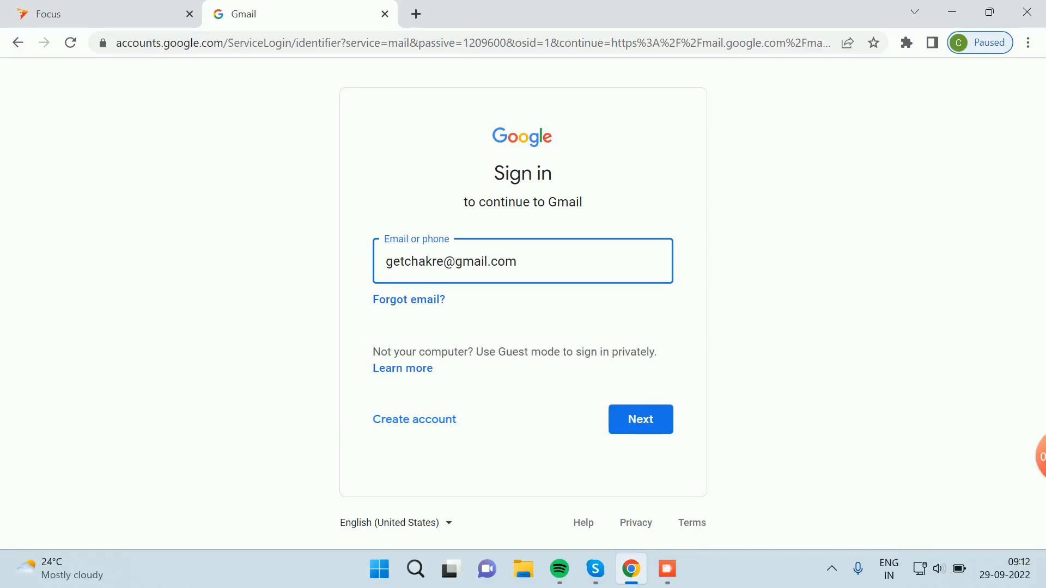
{"action": "key", "text": "Return"}
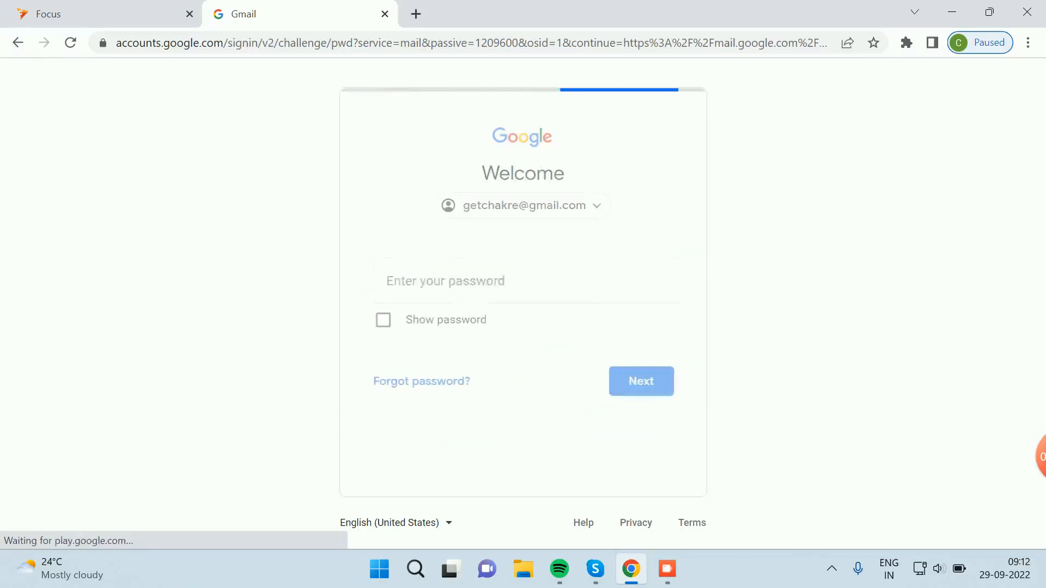
{"action": "type", "text": "•••"}
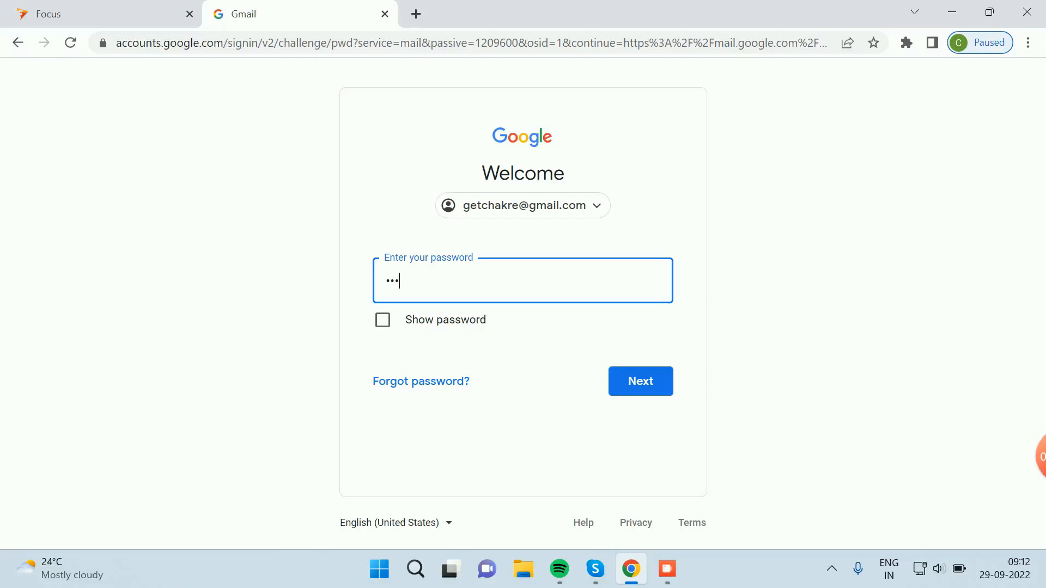
{"action": "type", "text": "•••••"}
{"action": "key", "text": "Return"}
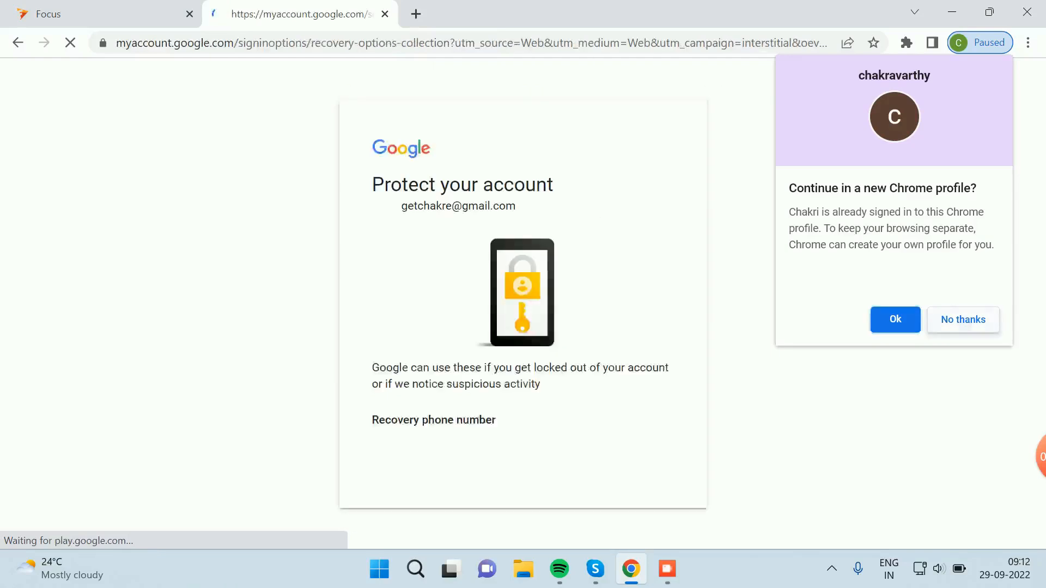
{"action": "left_click", "coordinate": [963, 320]}
{"action": "left_click", "coordinate": [631, 524]}
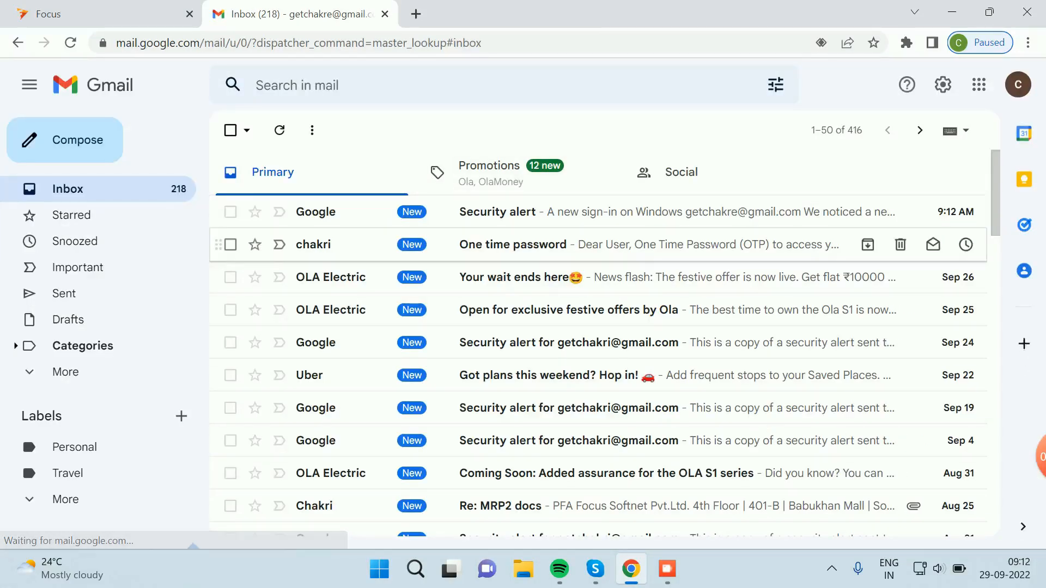
Step: Copy the code from the One time password email and submit it on the Focus OTP page
{"action": "left_click", "coordinate": [545, 244]}
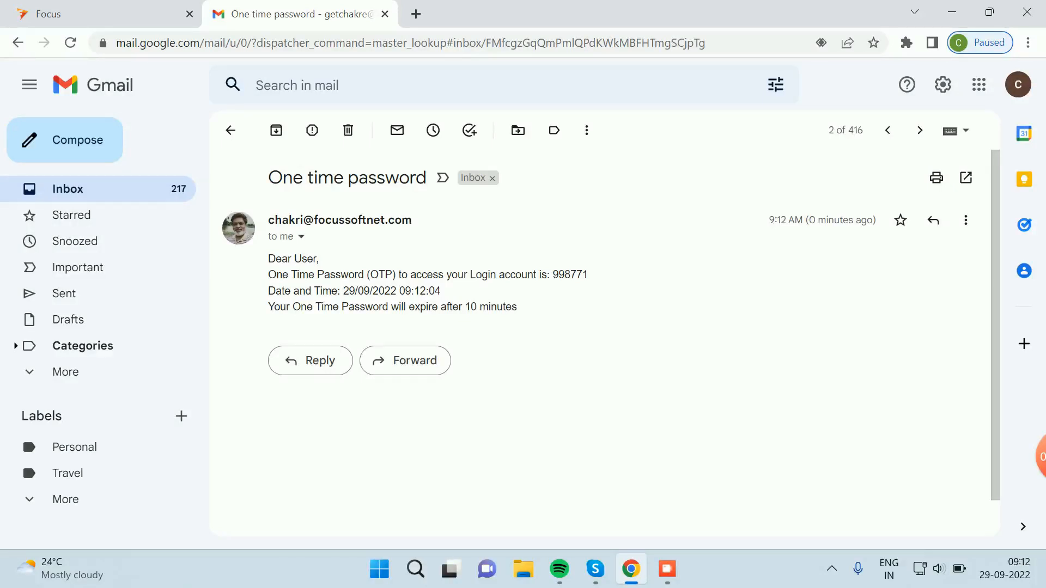
{"action": "left_click_drag", "start_coordinate": [268, 307], "coordinate": [517, 307]}
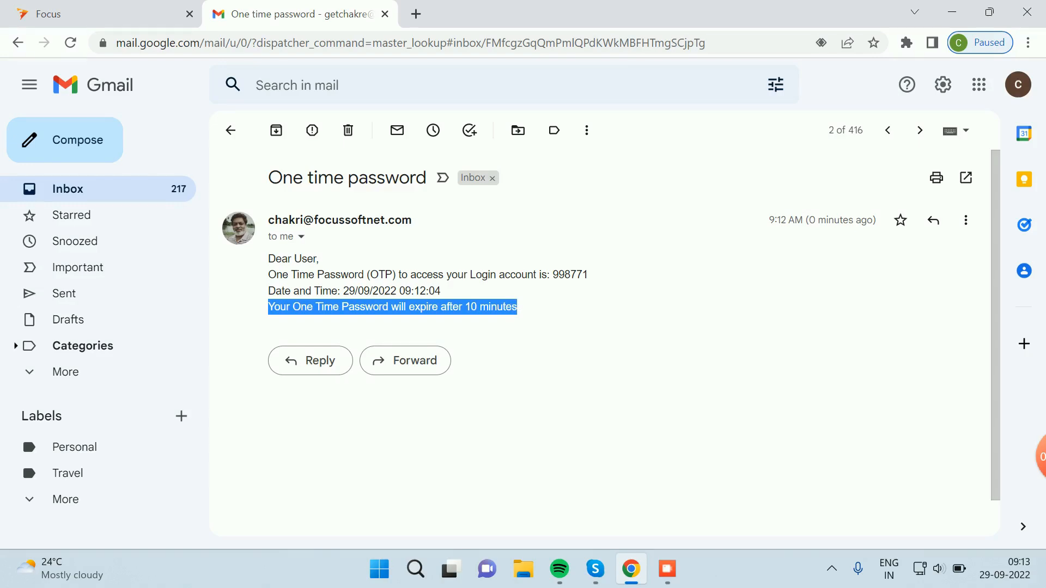
{"action": "left_click_drag", "start_coordinate": [589, 275], "coordinate": [552, 275]}
{"action": "key", "text": "ctrl+c"}
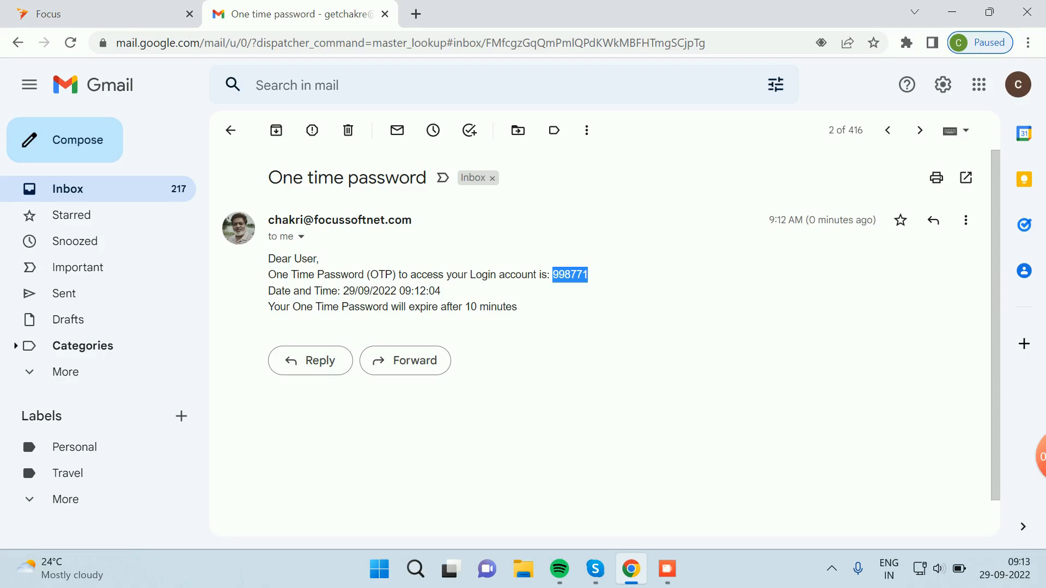
{"action": "left_click", "coordinate": [98, 14]}
{"action": "key", "text": "ctrl+v"}
{"action": "key", "text": "Tab"}
{"action": "key", "text": "Return"}
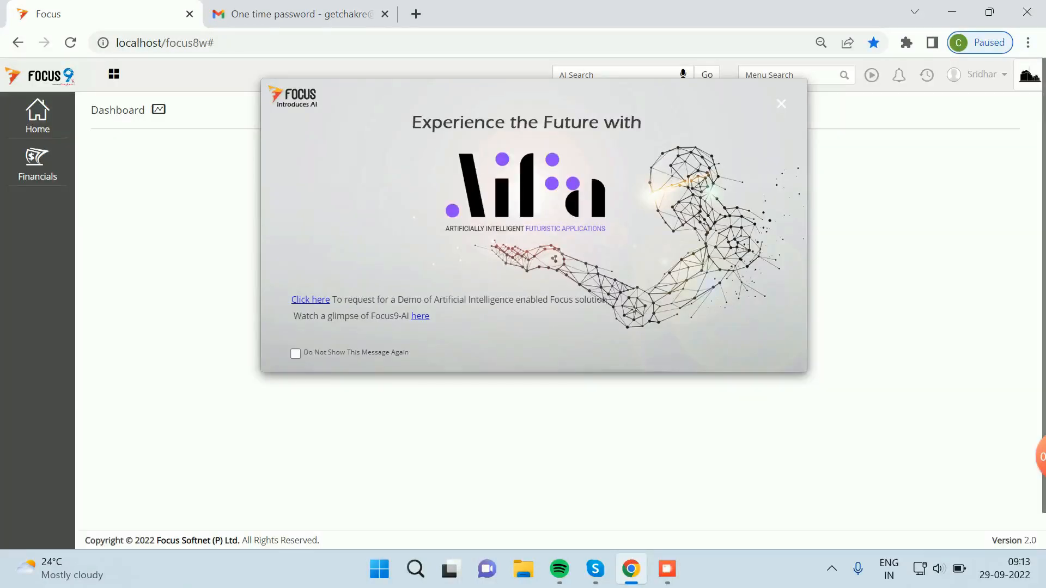
Step: Dismiss the AI introduction popup and log out of Focus
{"action": "key", "text": "Escape"}
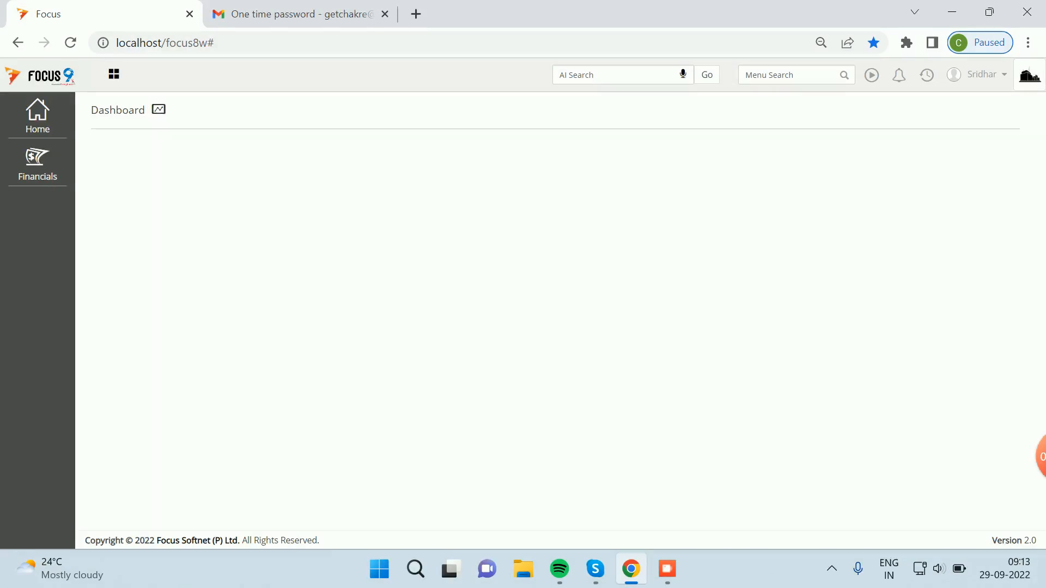
{"action": "left_click", "coordinate": [981, 74]}
{"action": "left_click", "coordinate": [911, 121]}
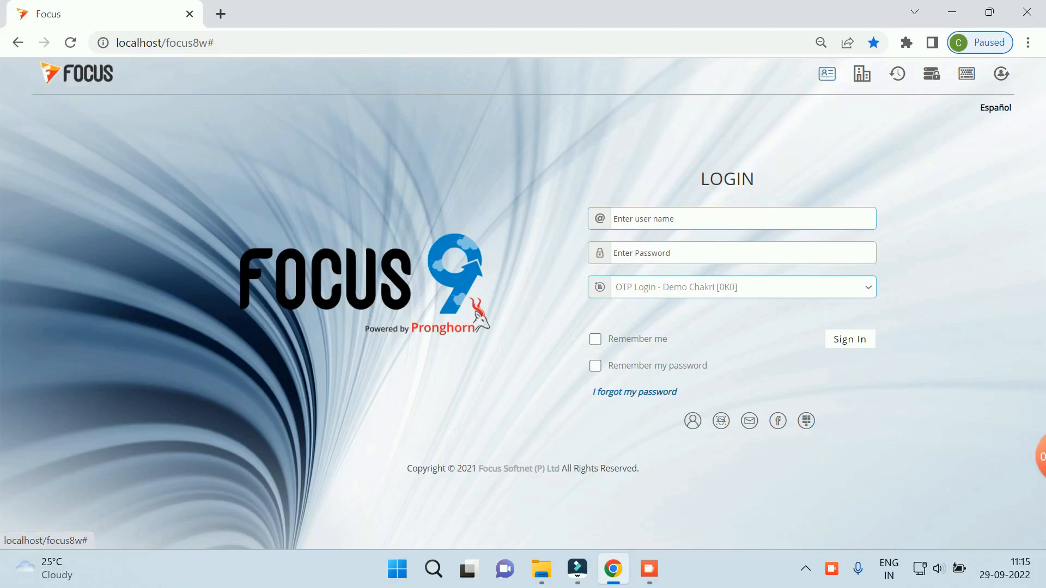
Step: Log into login-page Settings as Admin, tick Email-based Login under Old Licence, and save
{"action": "left_click", "coordinate": [861, 74]}
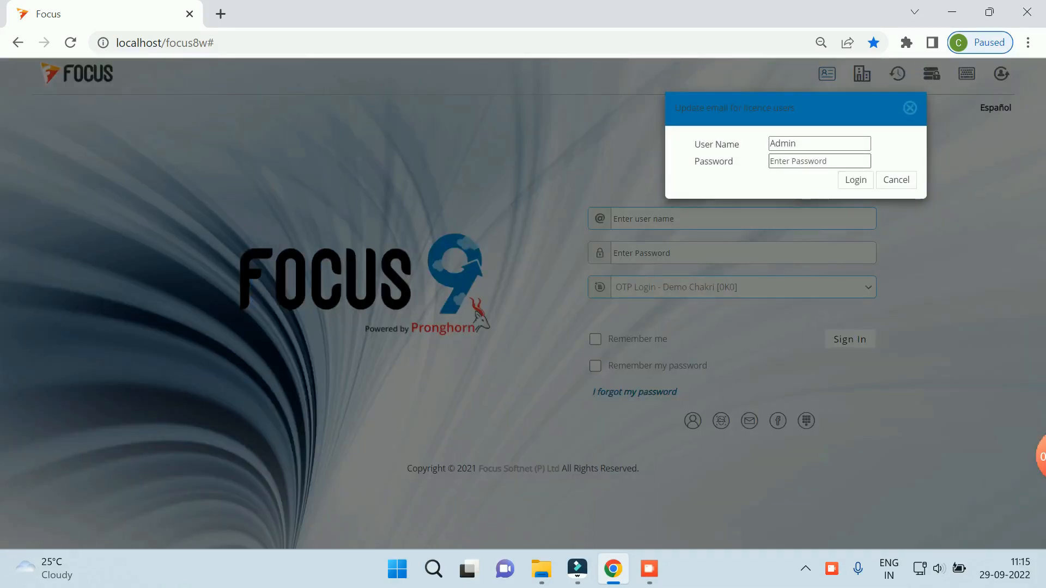
{"action": "left_click", "coordinate": [819, 161]}
{"action": "type", "text": "*****"}
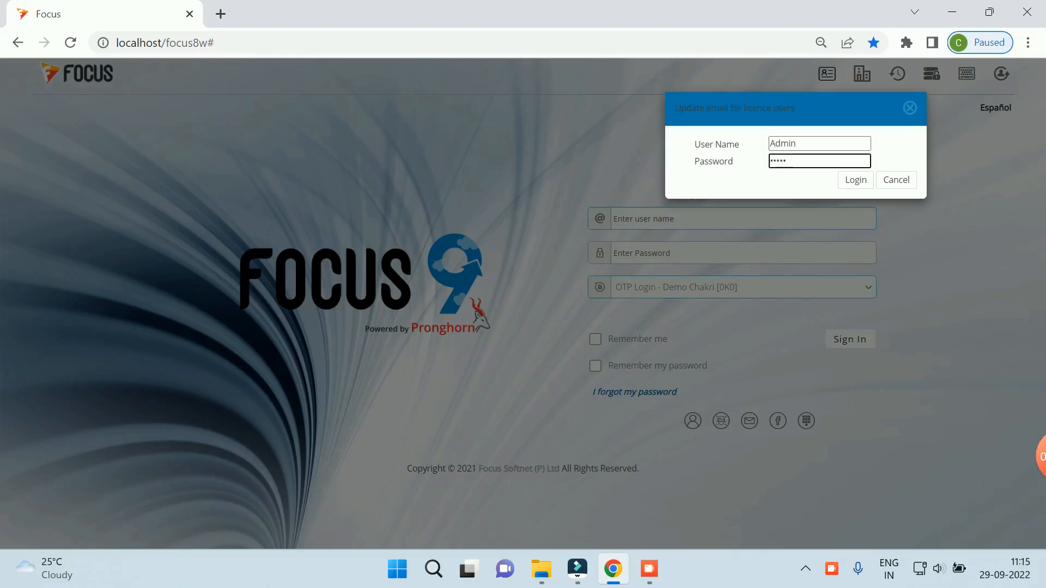
{"action": "key", "text": "Tab"}
{"action": "key", "text": "Return"}
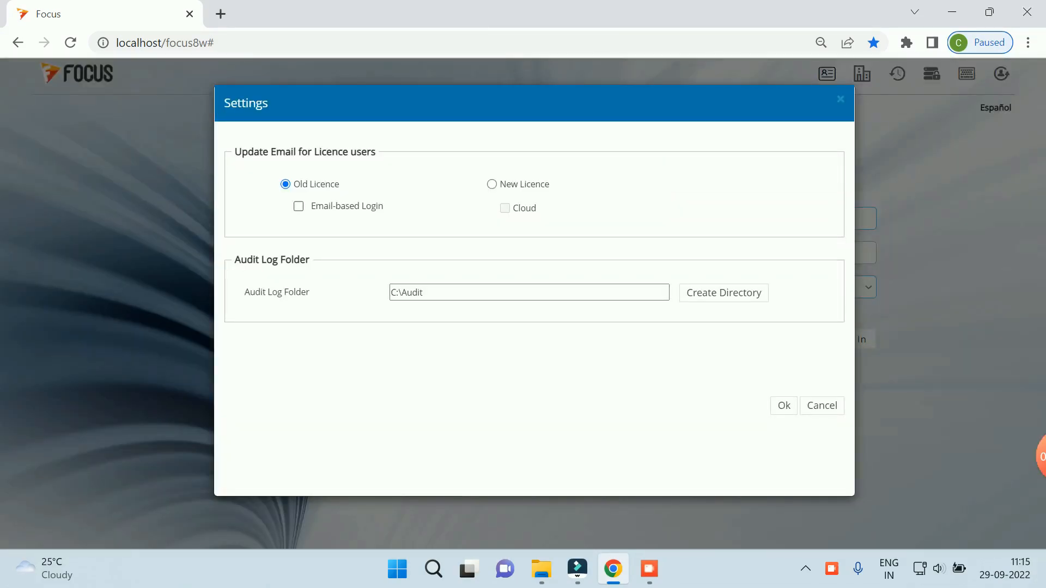
{"action": "left_click", "coordinate": [298, 207]}
{"action": "left_click", "coordinate": [784, 406]}
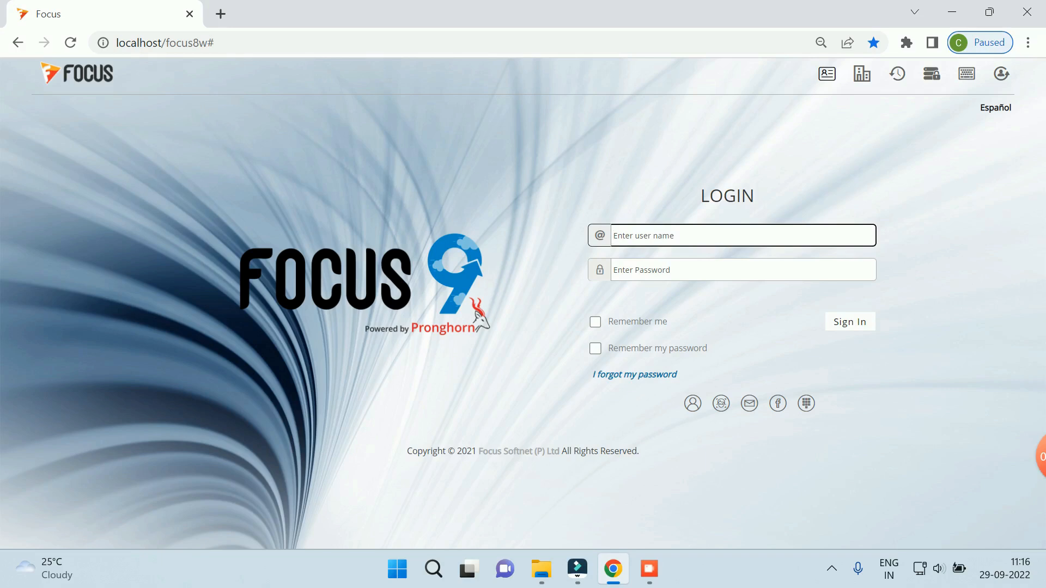
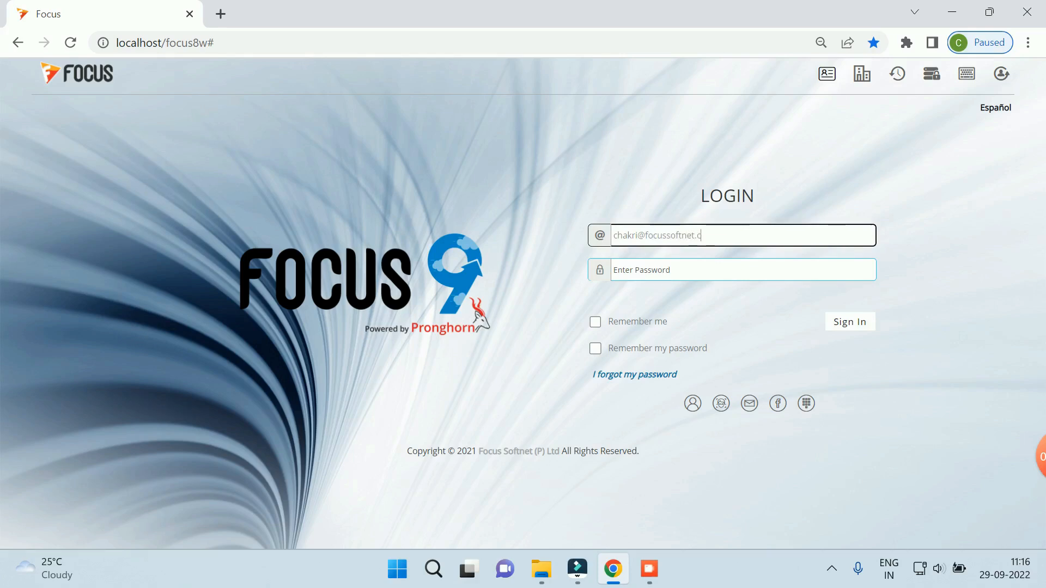
Step: Sign in to OTP Login - Demo Chakri [0K0] with the user's e-mail address as user name and the password
{"action": "key", "text": "Tab"}
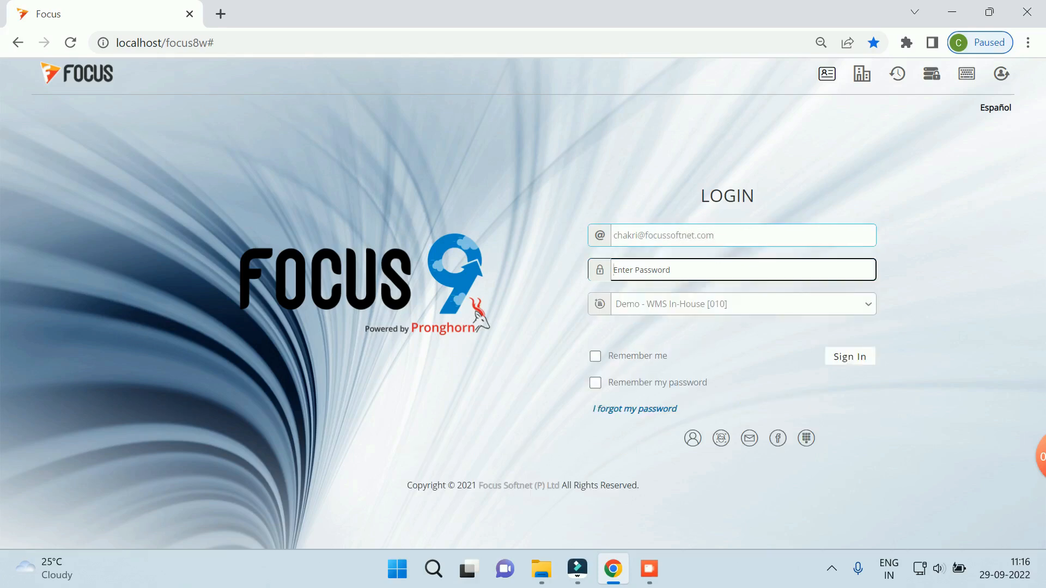
{"action": "left_click", "coordinate": [743, 304]}
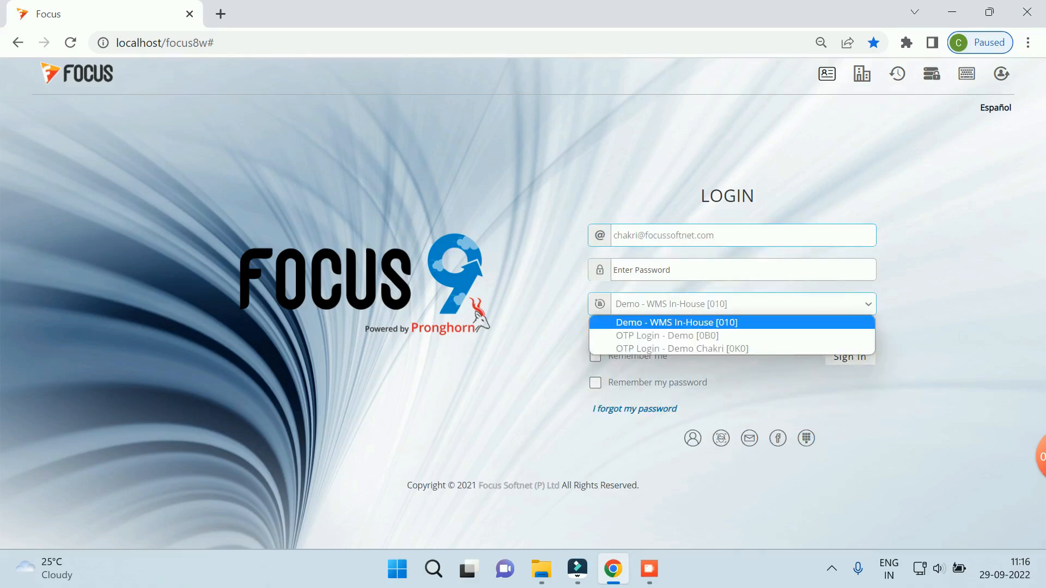
{"action": "left_click", "coordinate": [682, 348]}
{"action": "left_click", "coordinate": [743, 270]}
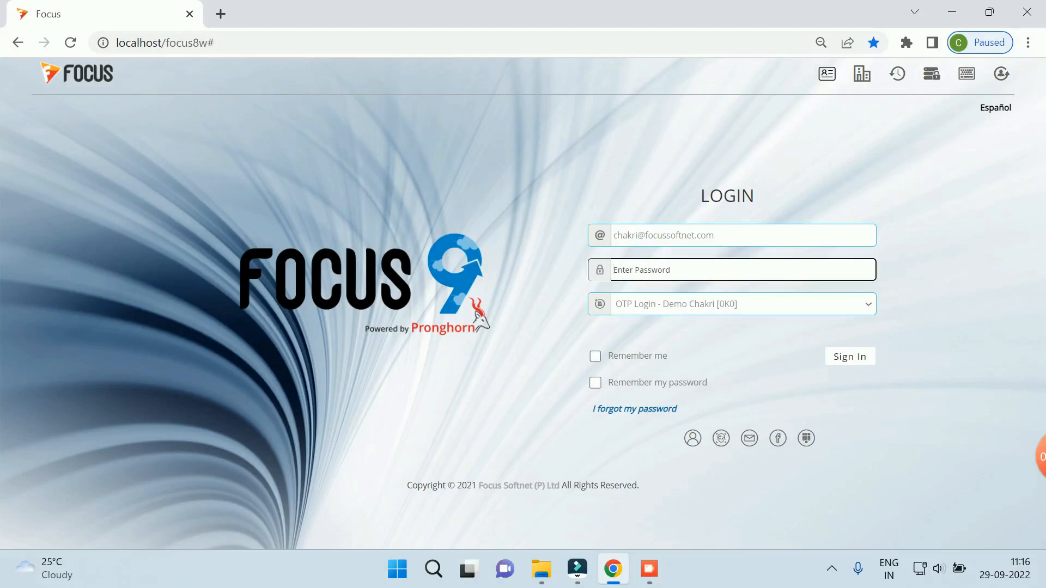
{"action": "type", "text": "••"}
{"action": "key", "text": "Return"}
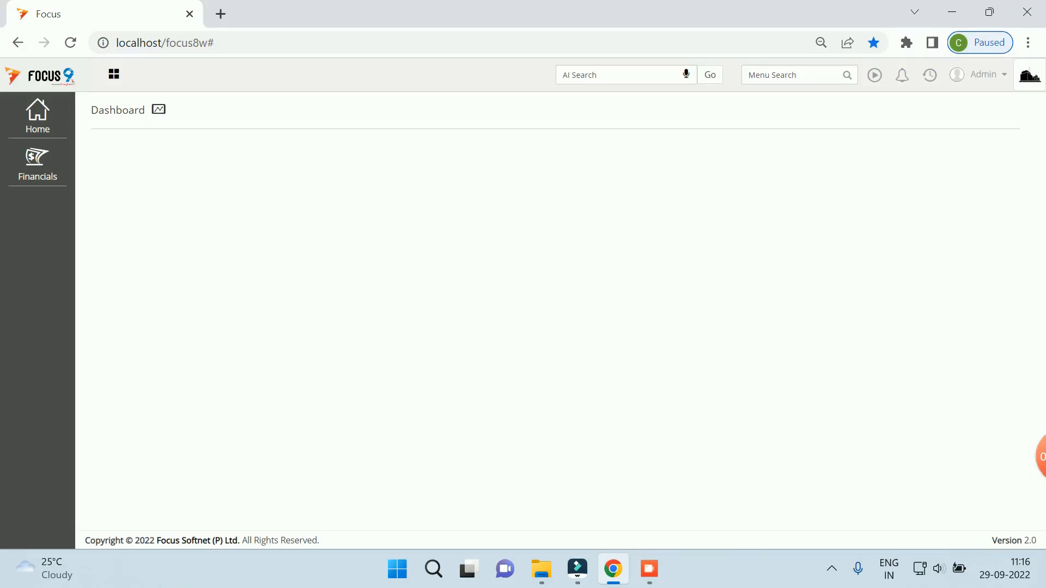
Step: Log out from the Admin menu, then sign in again using a Gmail address as user name and the password
{"action": "left_click", "coordinate": [984, 75]}
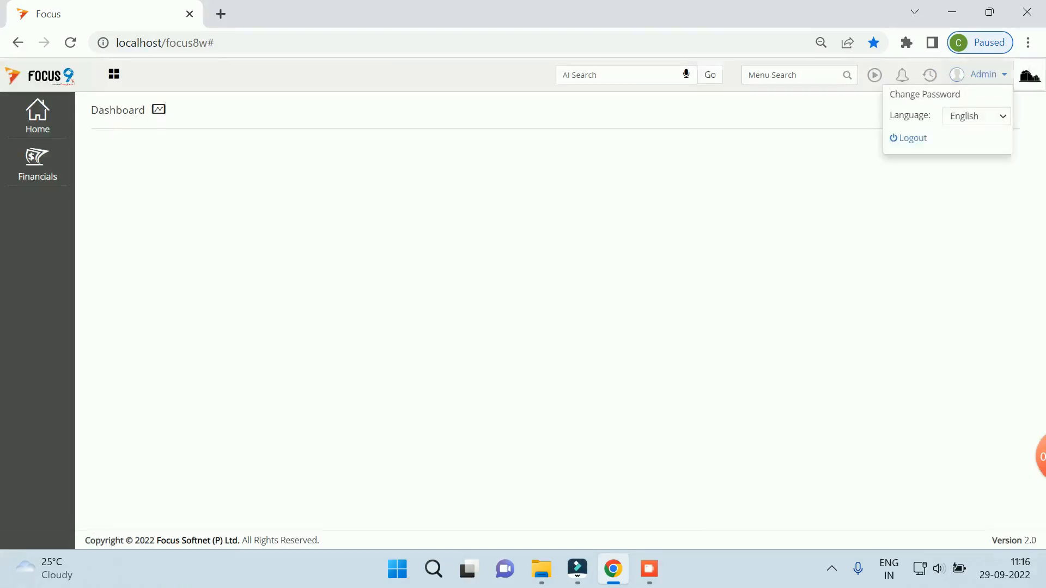
{"action": "left_click", "coordinate": [911, 138]}
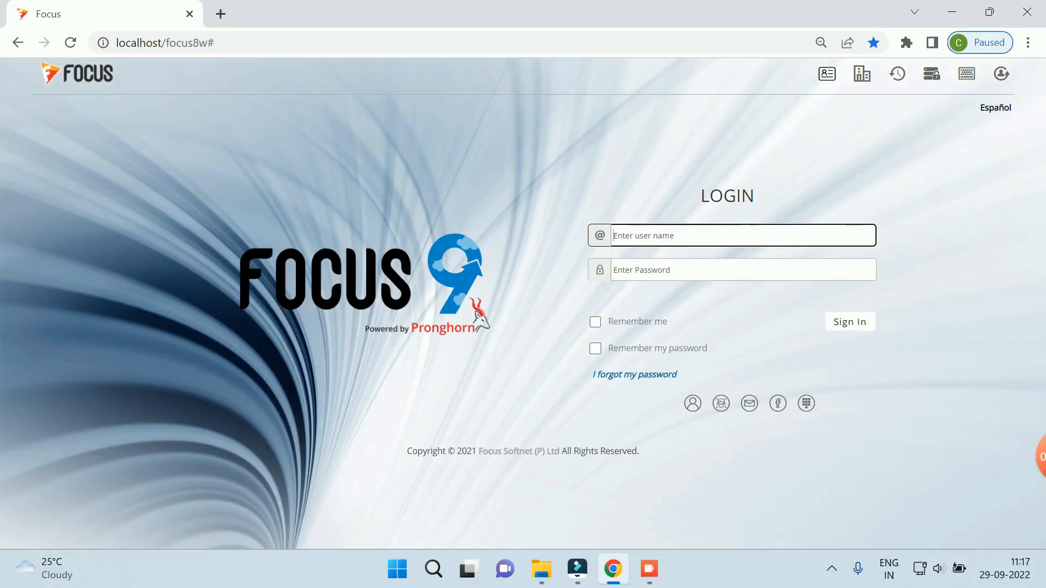
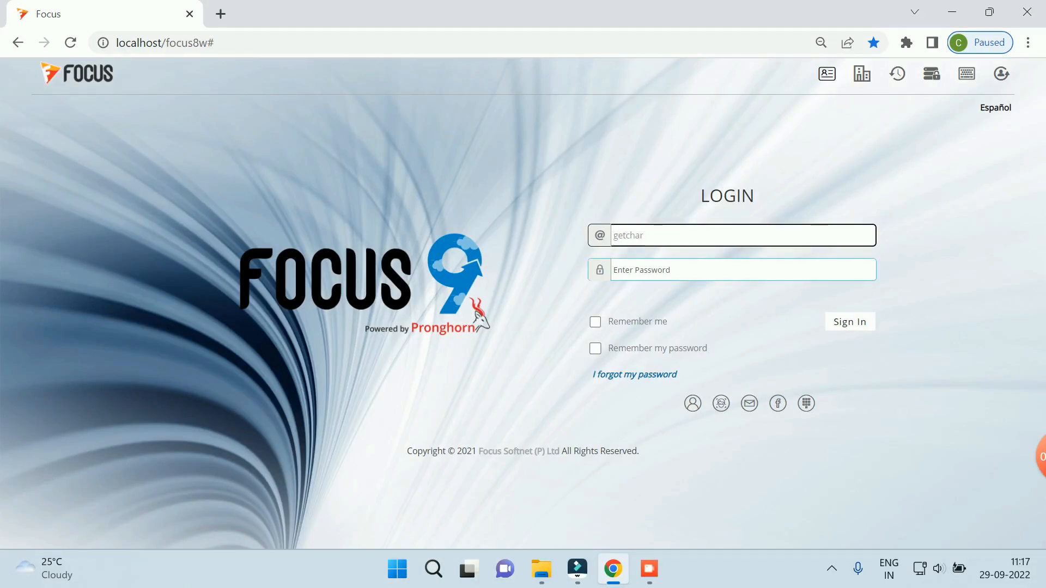
{"action": "key", "text": "Tab"}
{"action": "type", "text": "pa"}
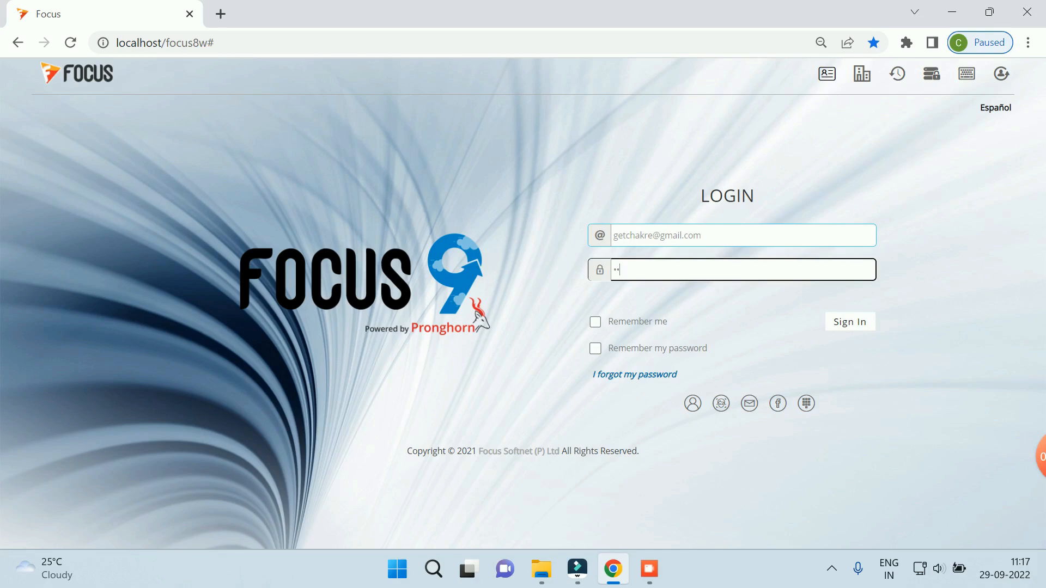
{"action": "key", "text": "Tab"}
{"action": "key", "text": "Return"}
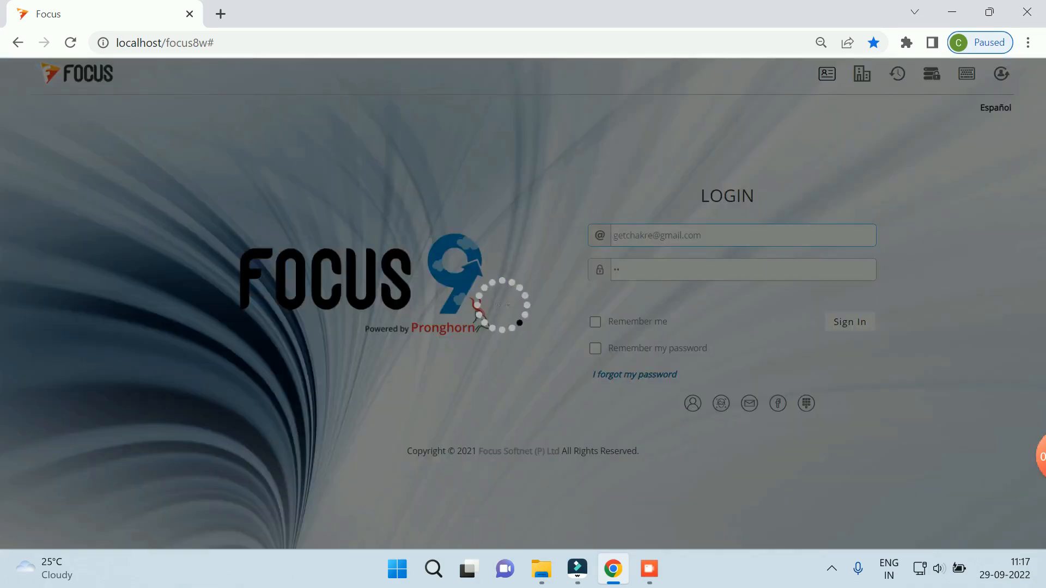